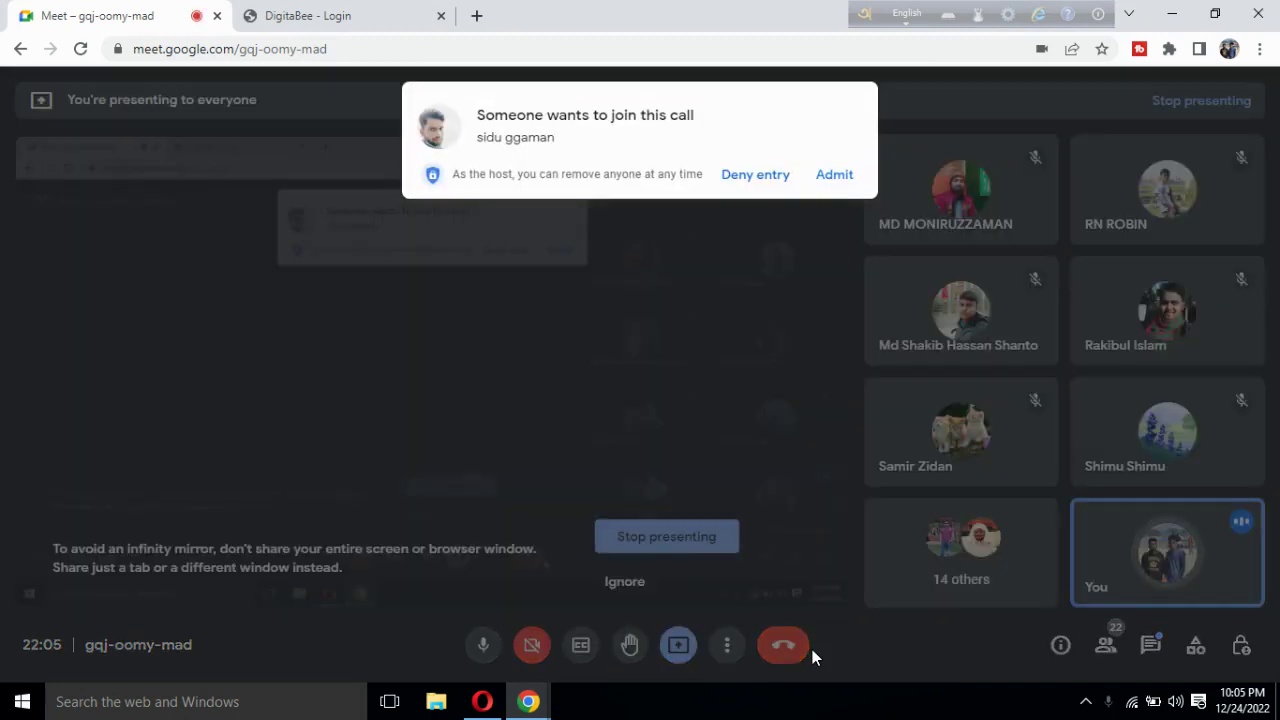
Admit four waiting guests into the Meet call and ignore the infinity-mirror sharing warning.
click(836, 175)
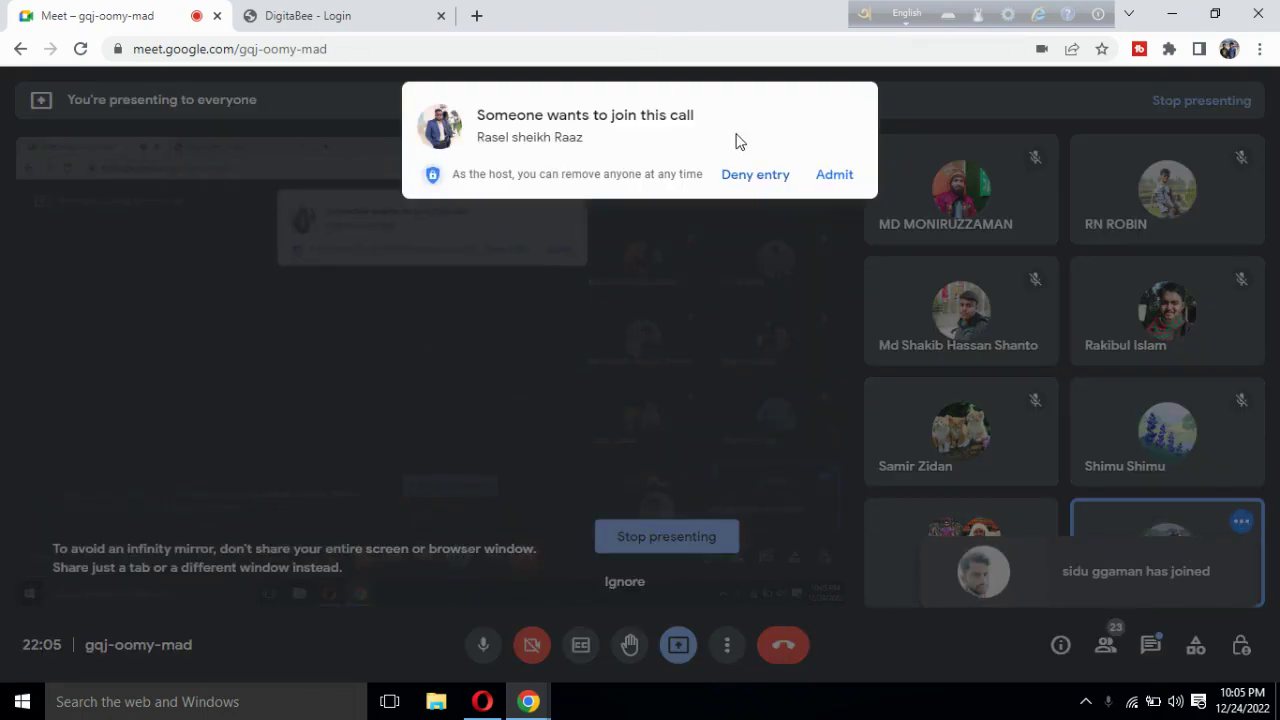
click(836, 188)
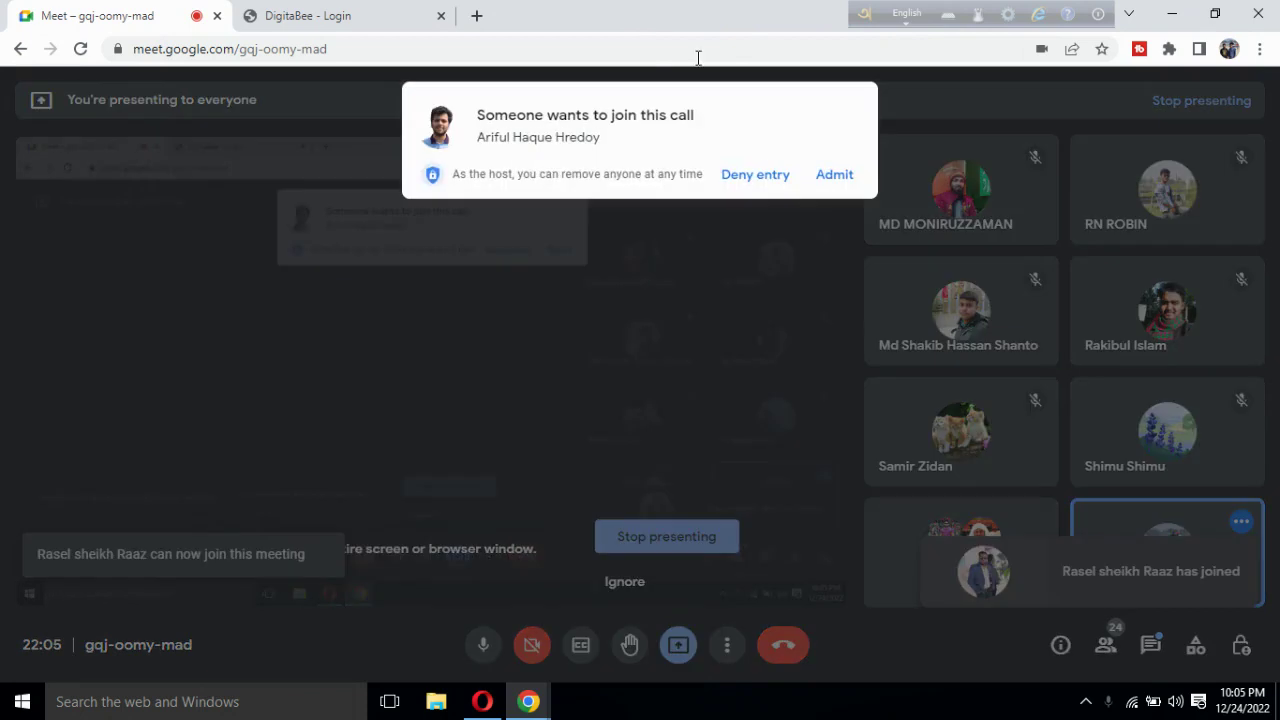
click(836, 176)
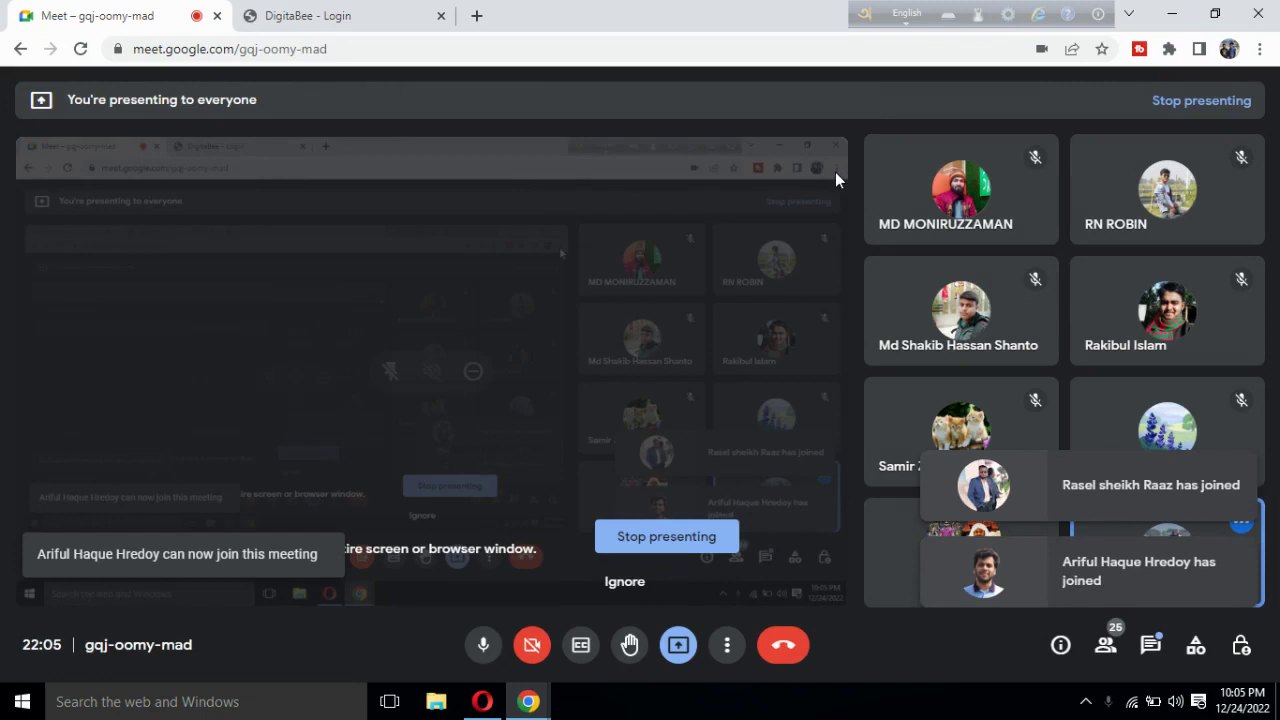
click(626, 581)
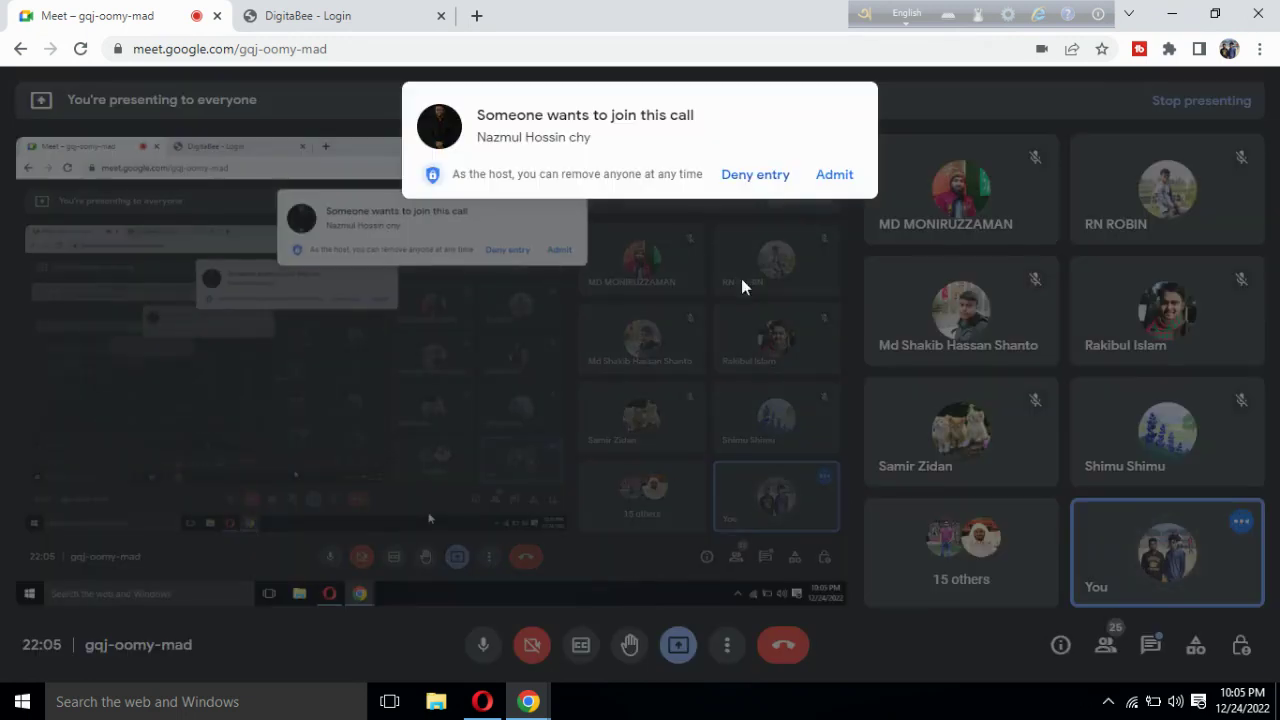
click(836, 176)
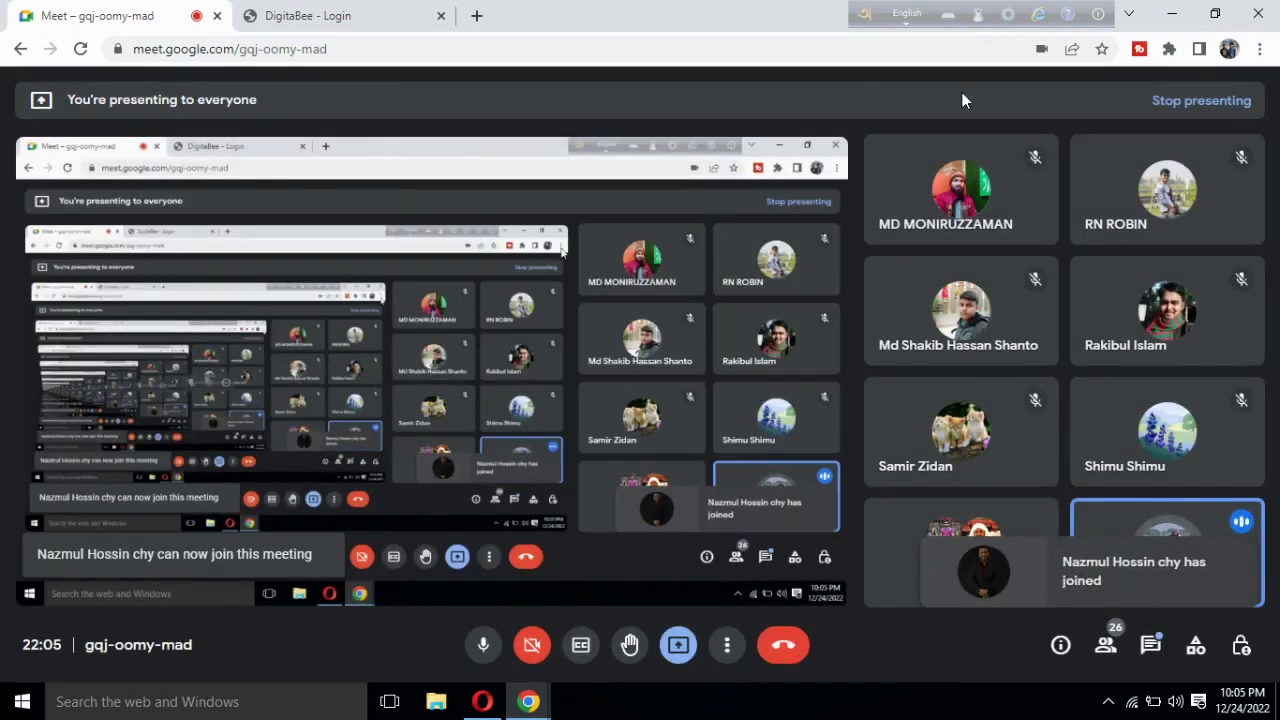
click(1167, 53)
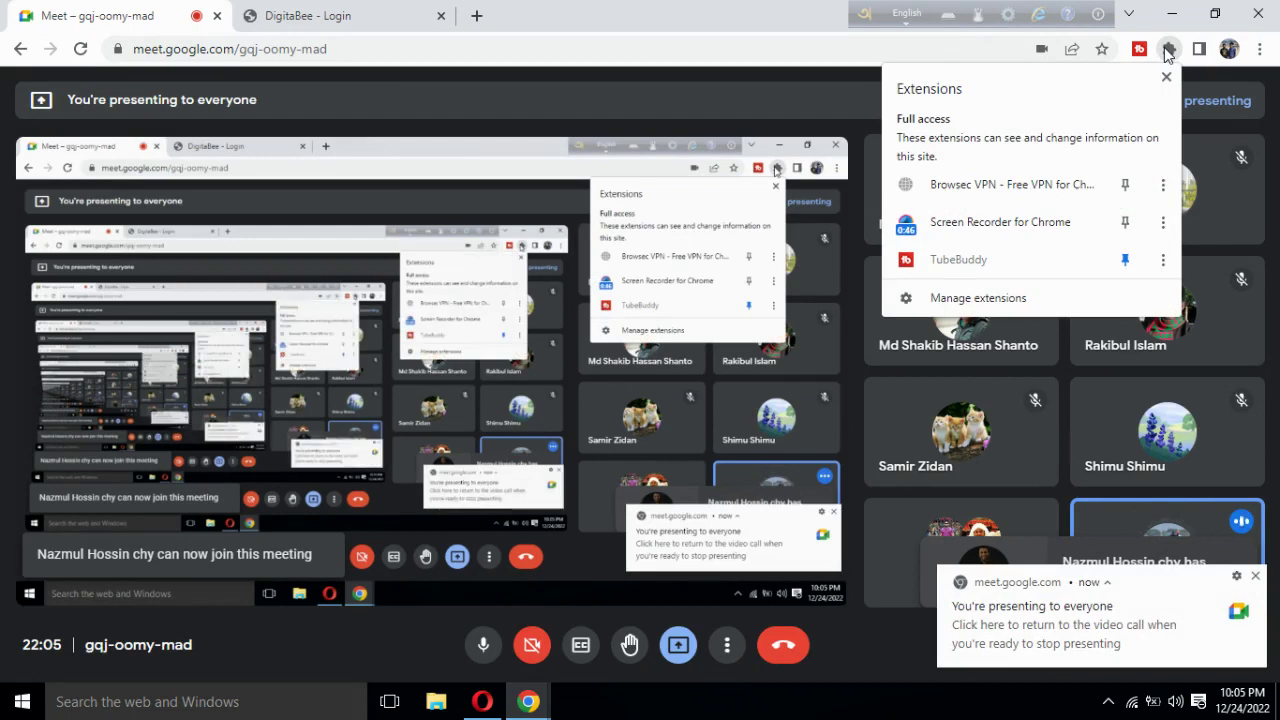
click(1168, 54)
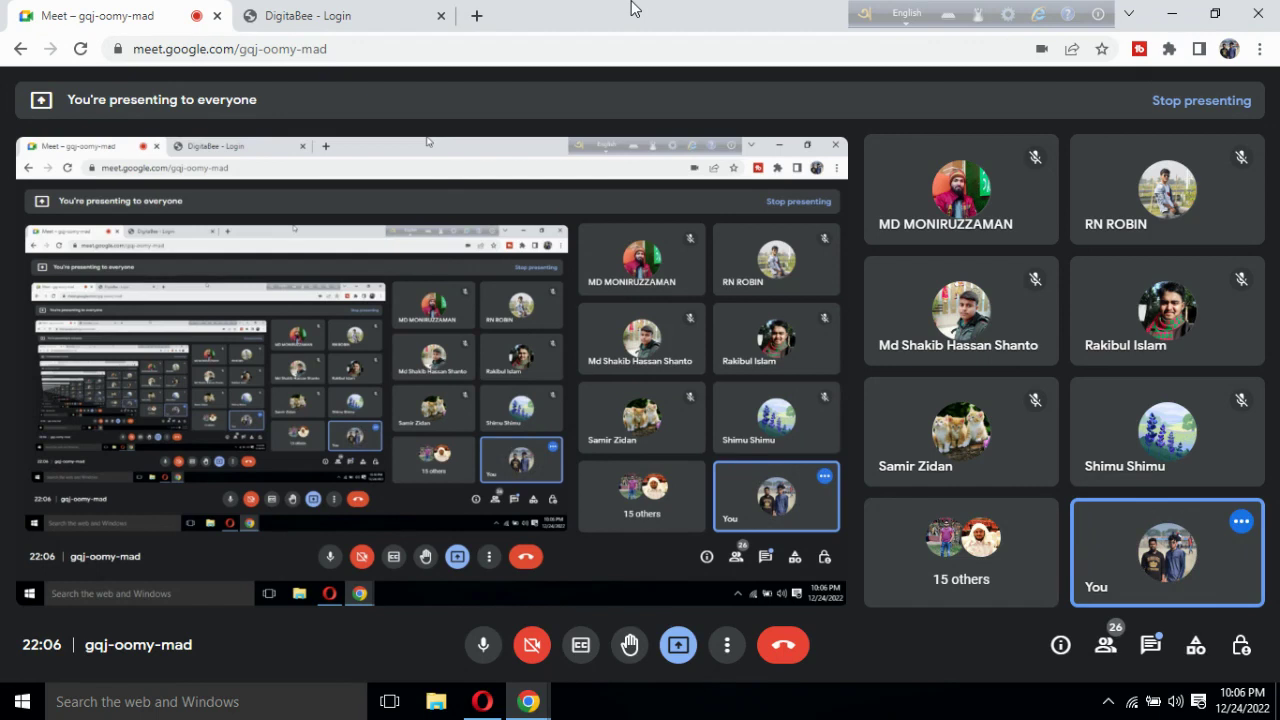
Admit one more Meet guest, then open DigitaBee's Affiliate Signup form from the login page.
click(338, 12)
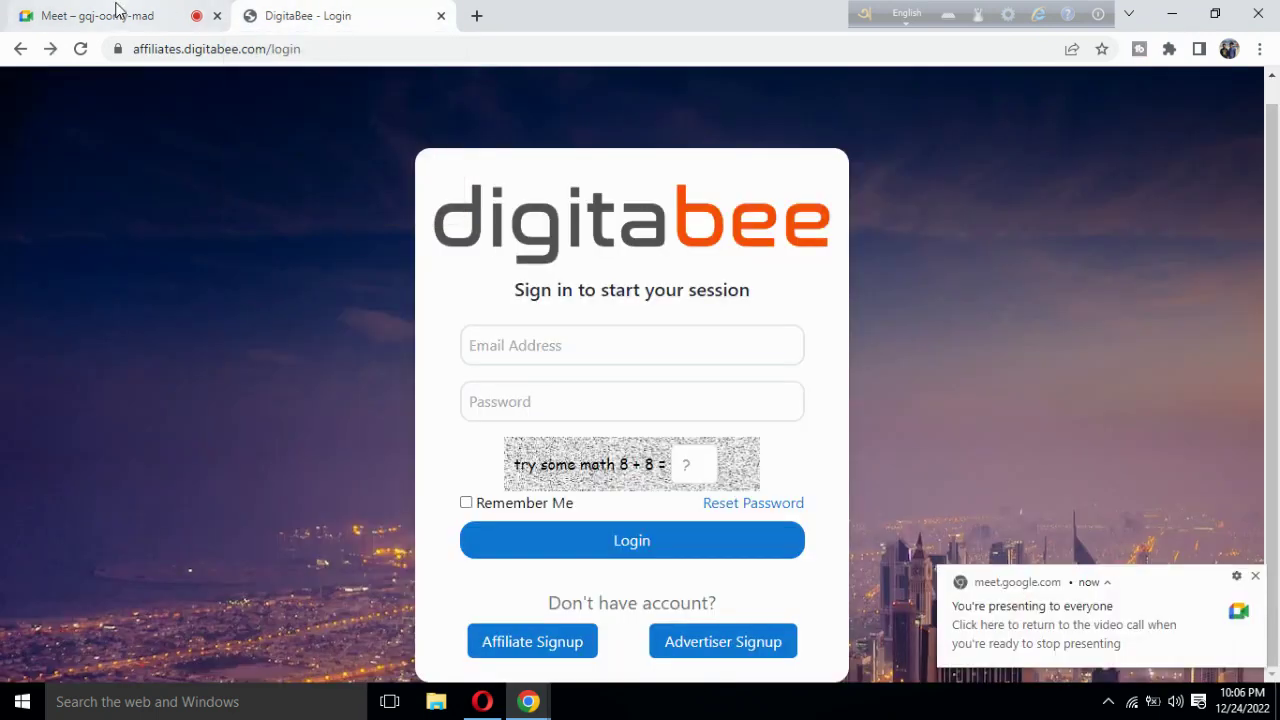
click(114, 13)
click(376, 14)
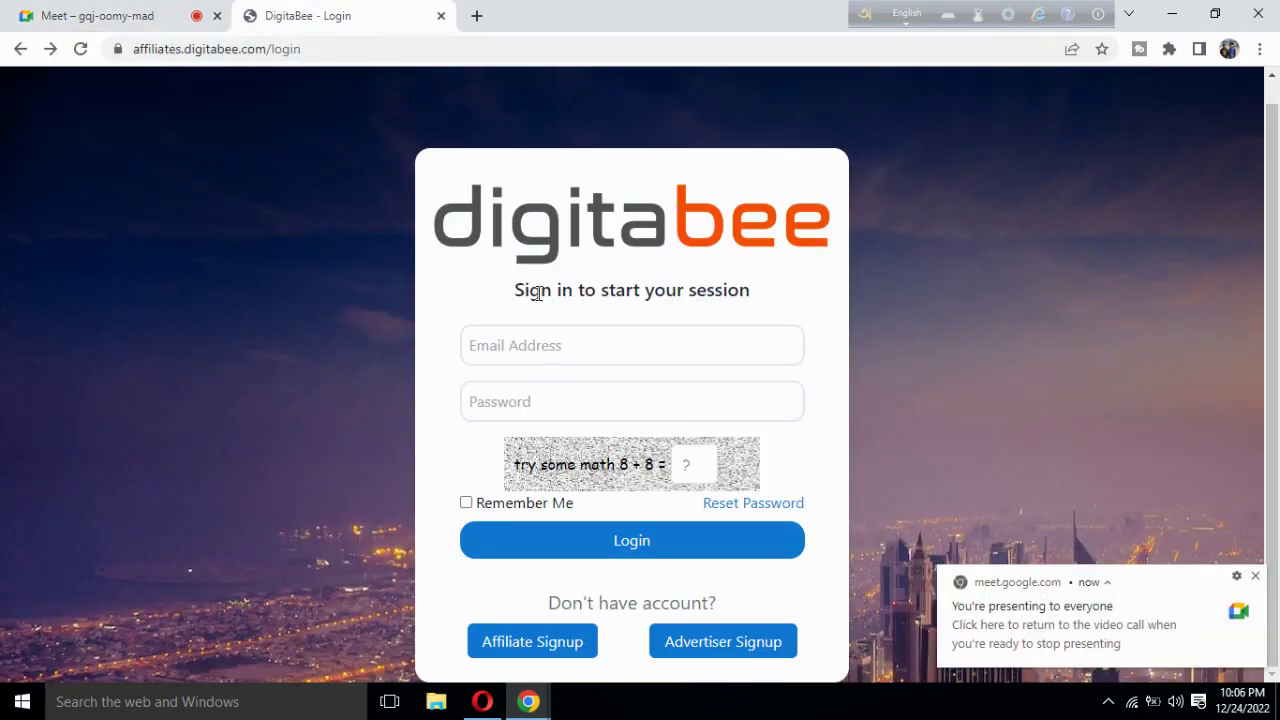
click(111, 16)
click(829, 176)
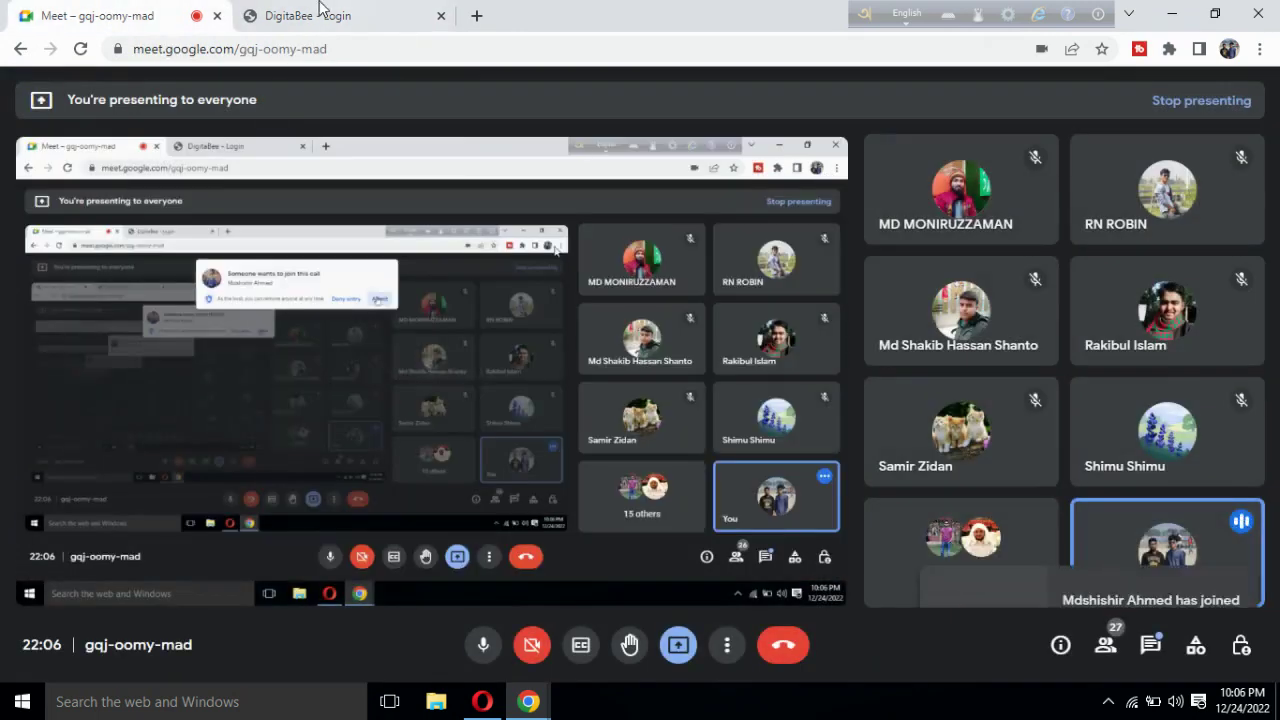
click(320, 12)
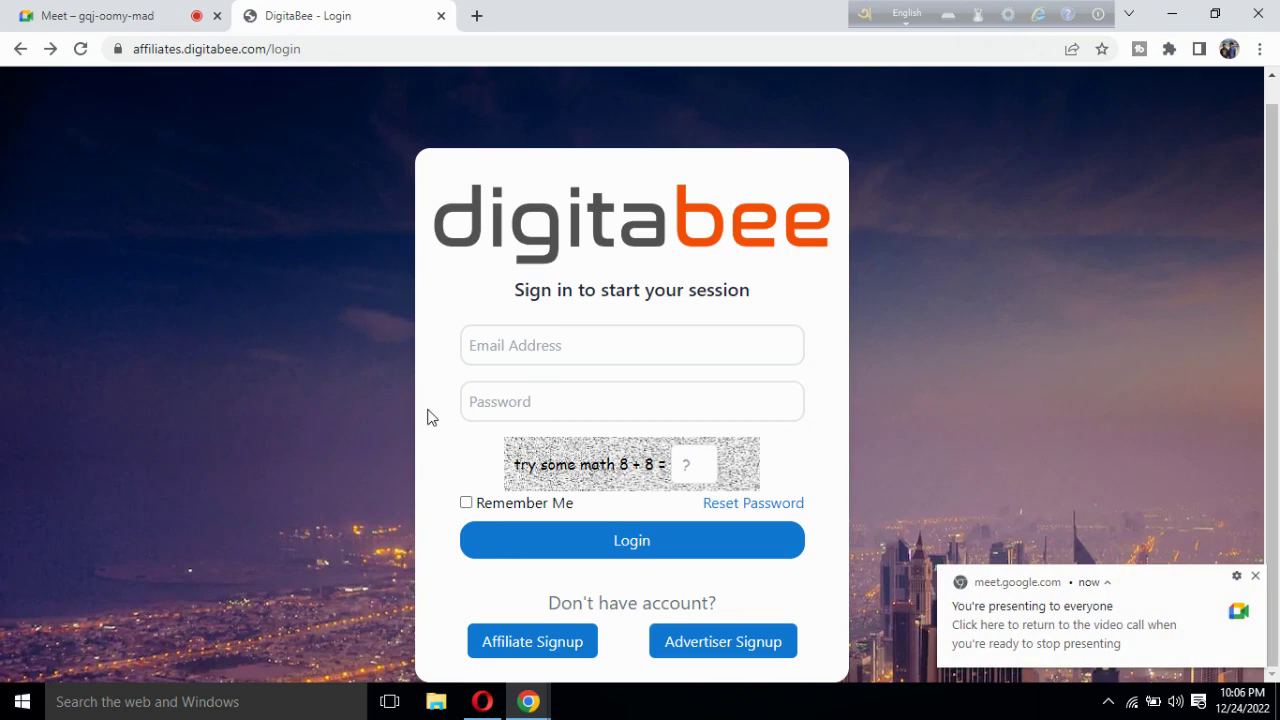
click(524, 646)
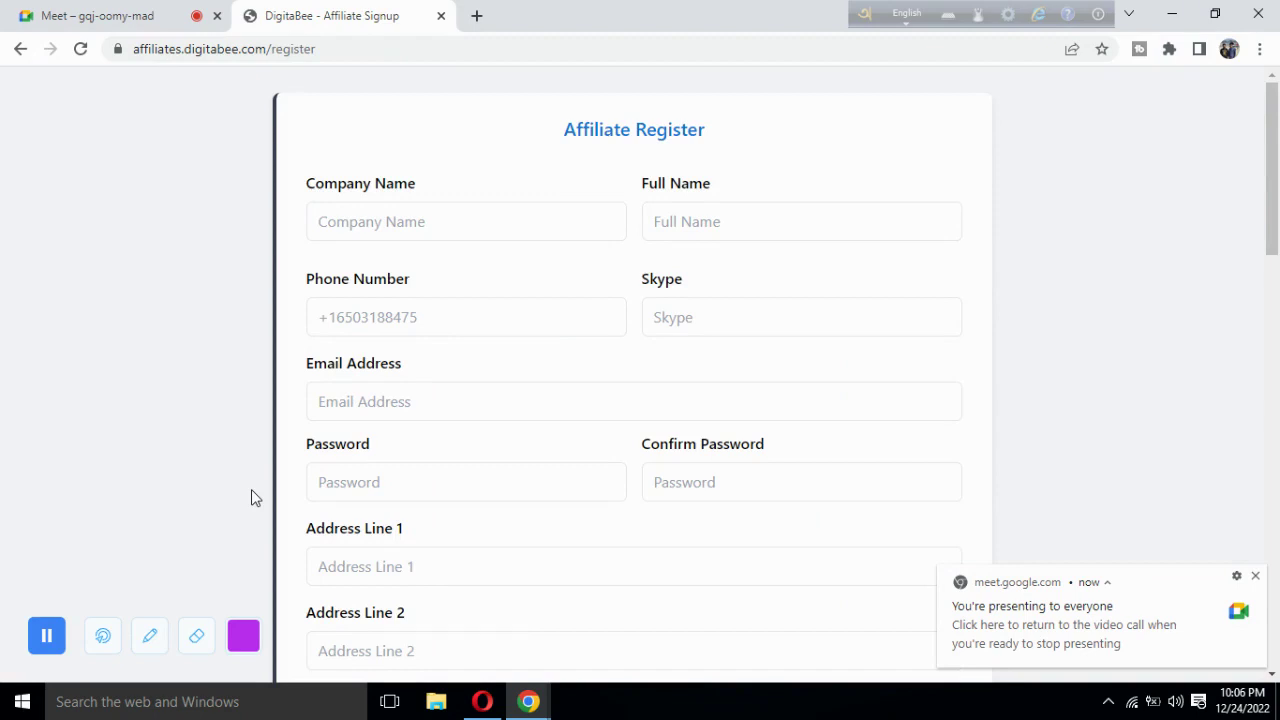
Dismiss the presenting notification and reload the Affiliate Signup form via the login page.
click(1256, 576)
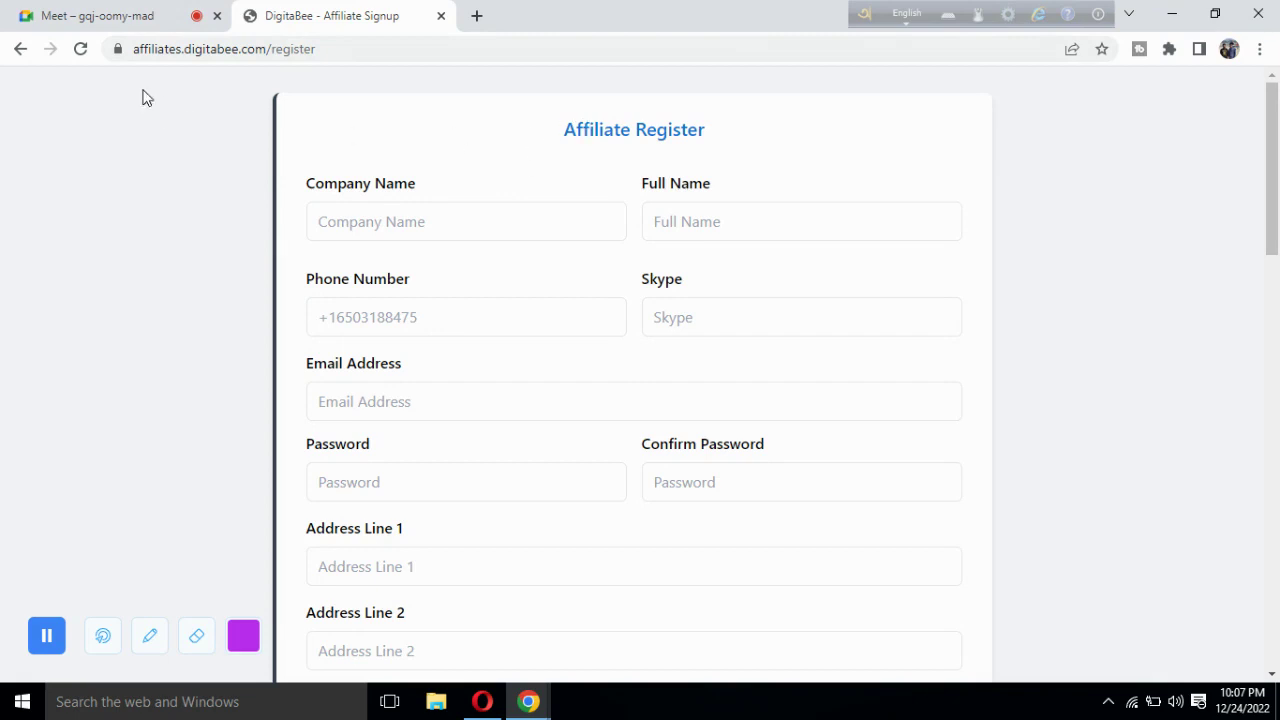
click(21, 50)
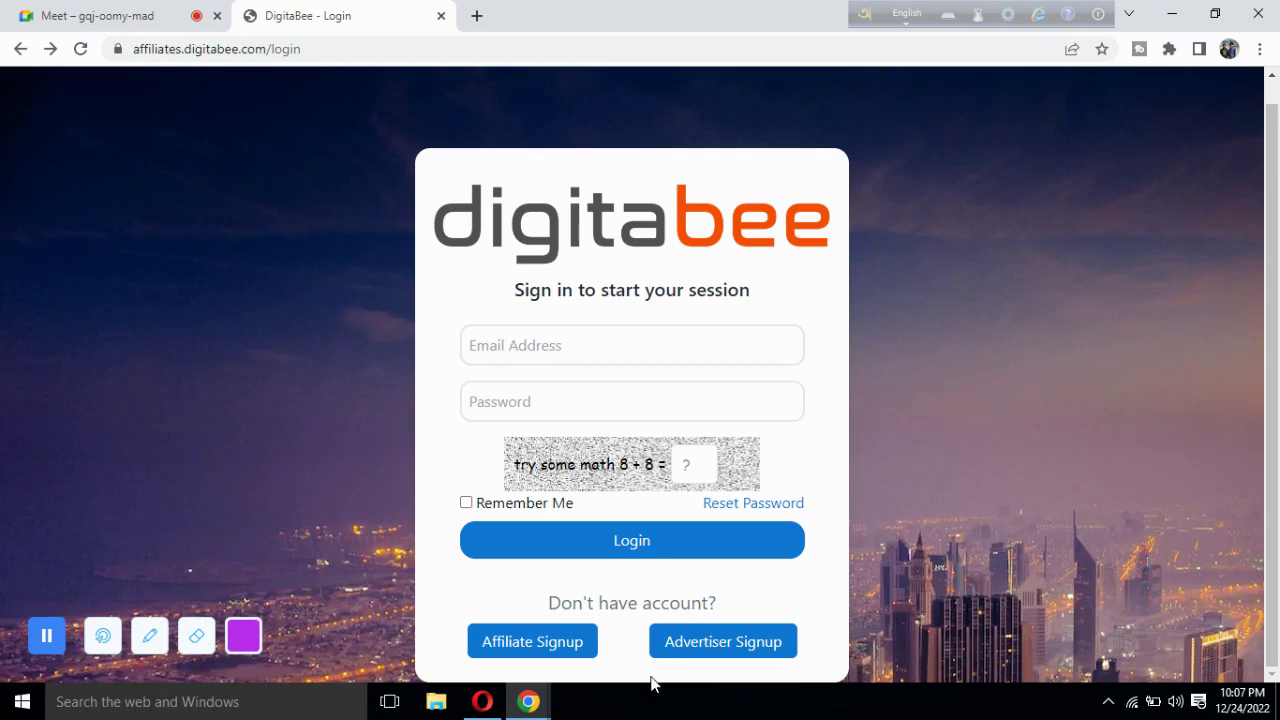
click(522, 645)
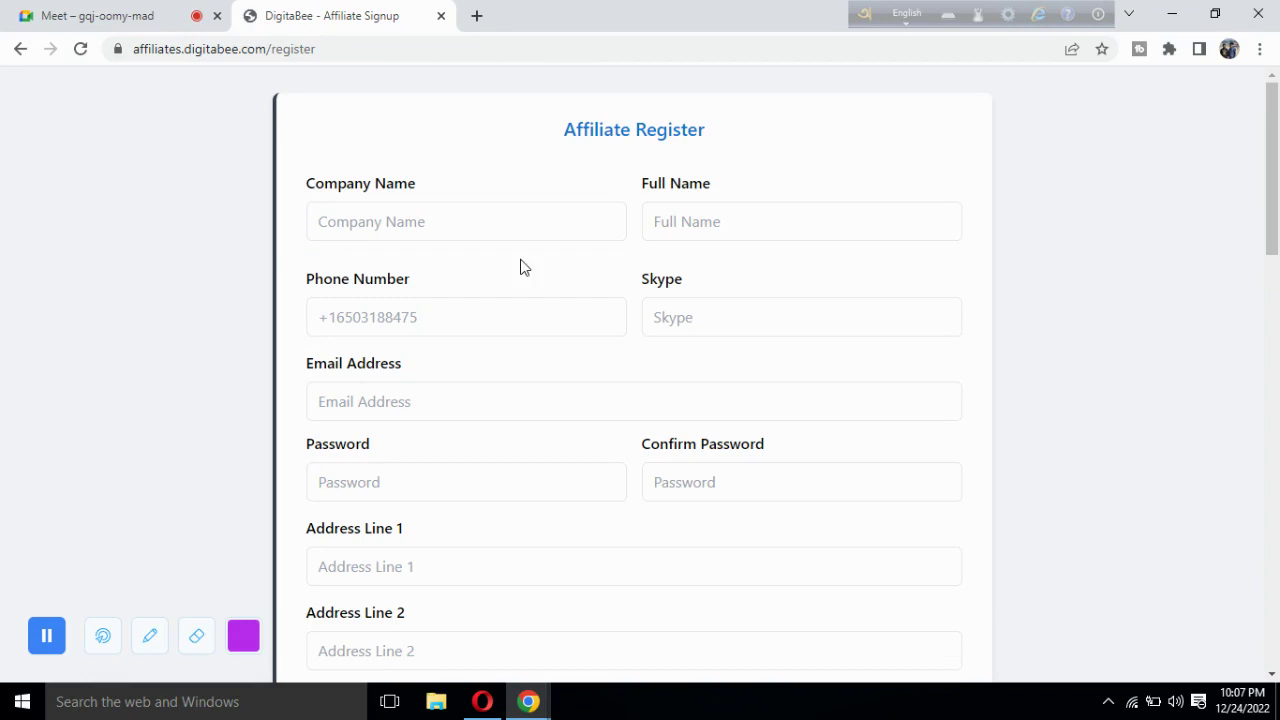
Highlight the Affiliate Register heading and the Company Name label.
drag(555, 134, 724, 138)
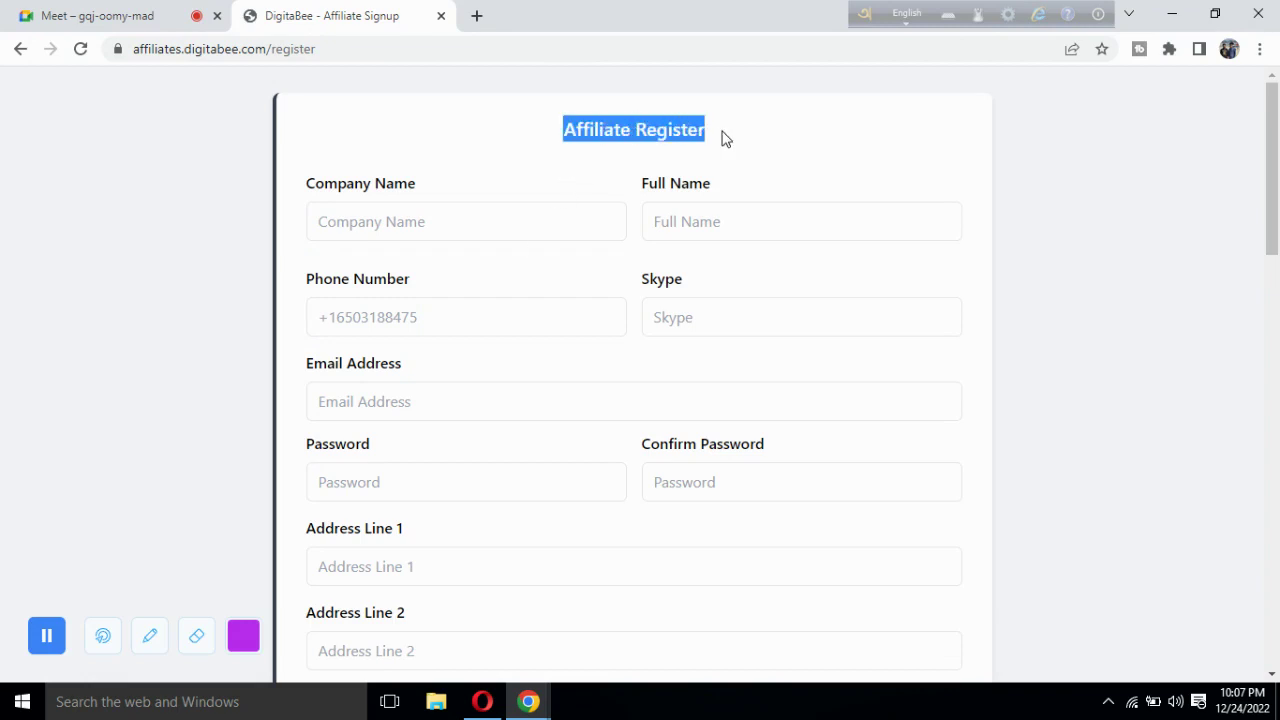
click(724, 138)
drag(316, 190, 426, 183)
click(426, 183)
Return from Meet to the Affiliate Signup tab and place the cursor in Company Name.
click(124, 10)
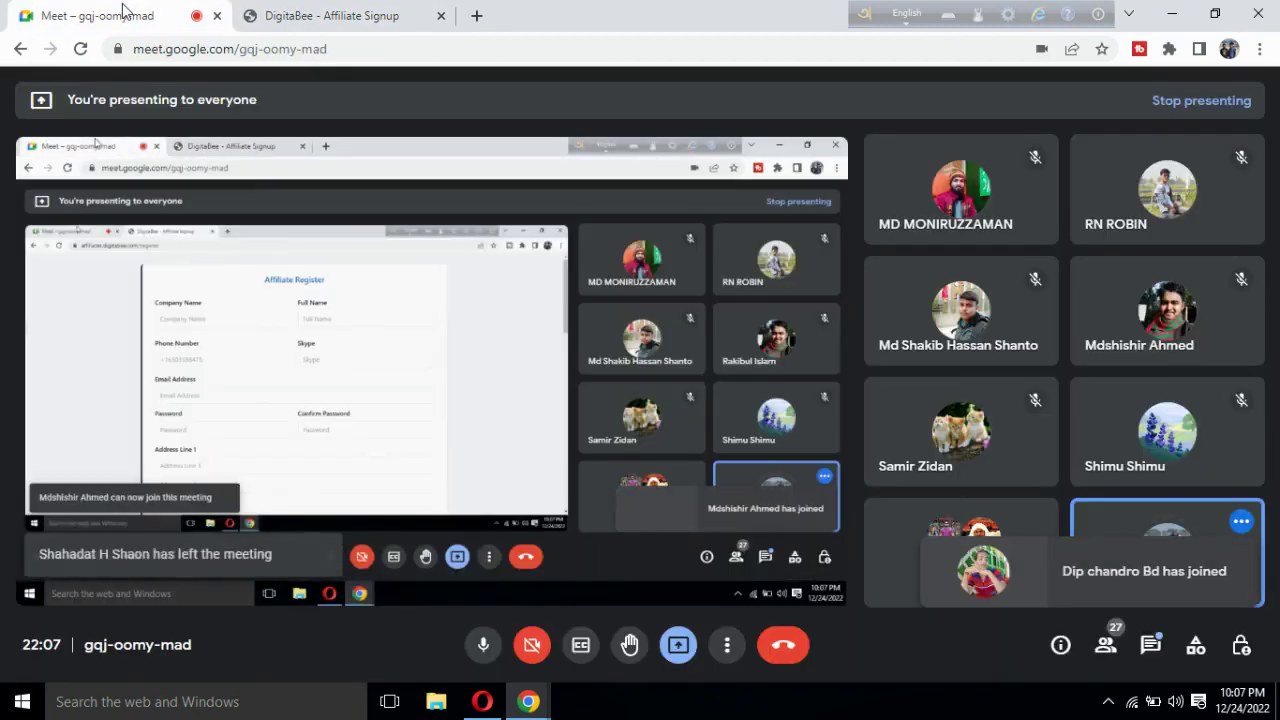
click(329, 11)
click(421, 218)
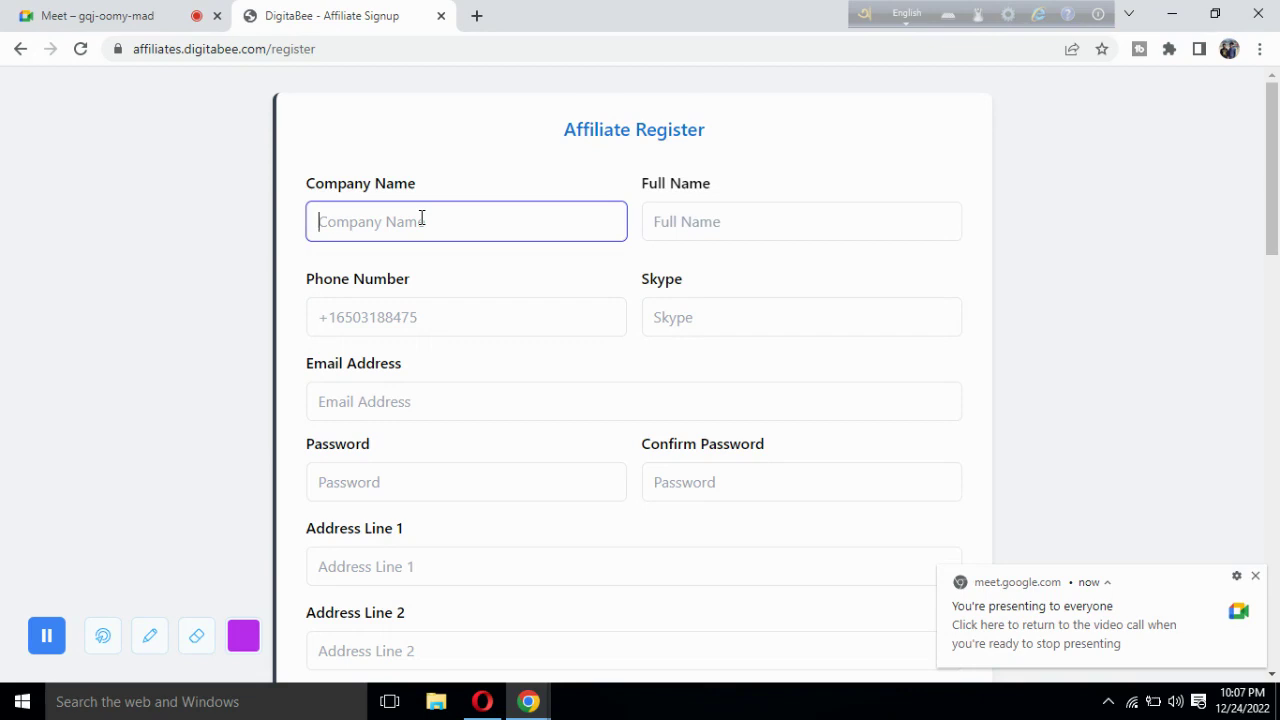
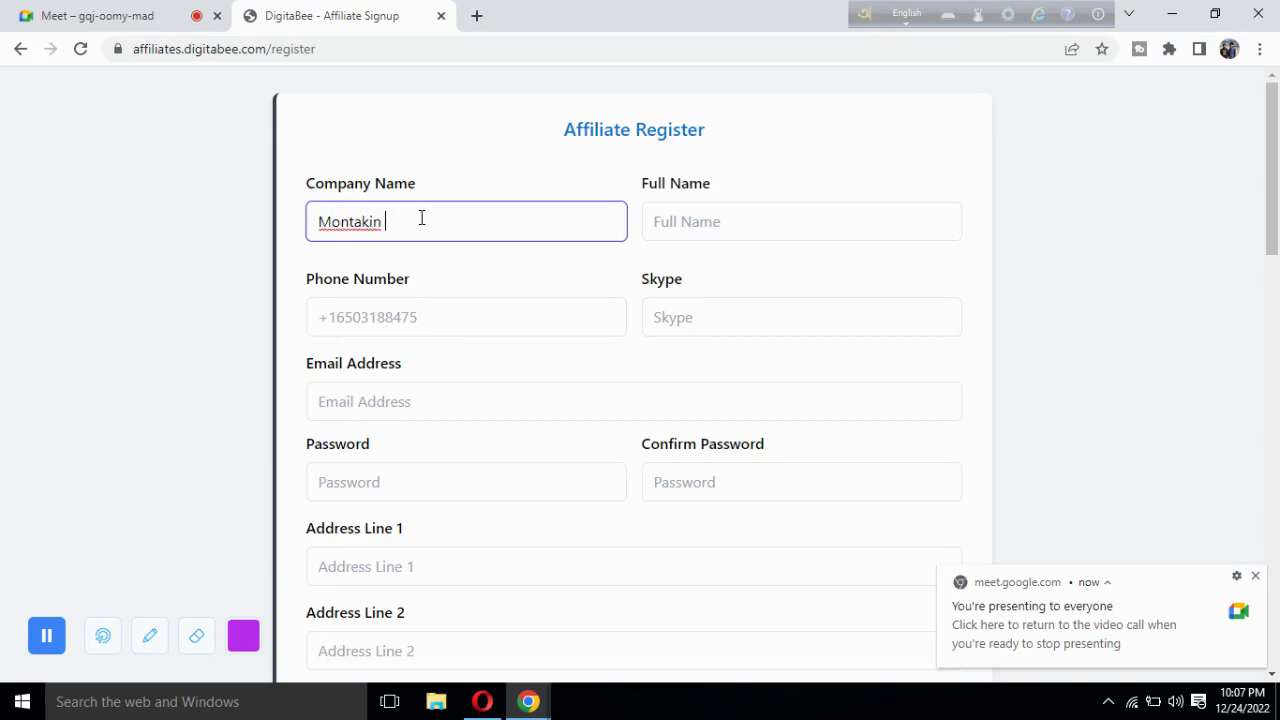
Enter the contact's name as Company Name, fixing the wrongly capitalised O in the surname.
click(426, 223)
key(BackSpace)
text(o)
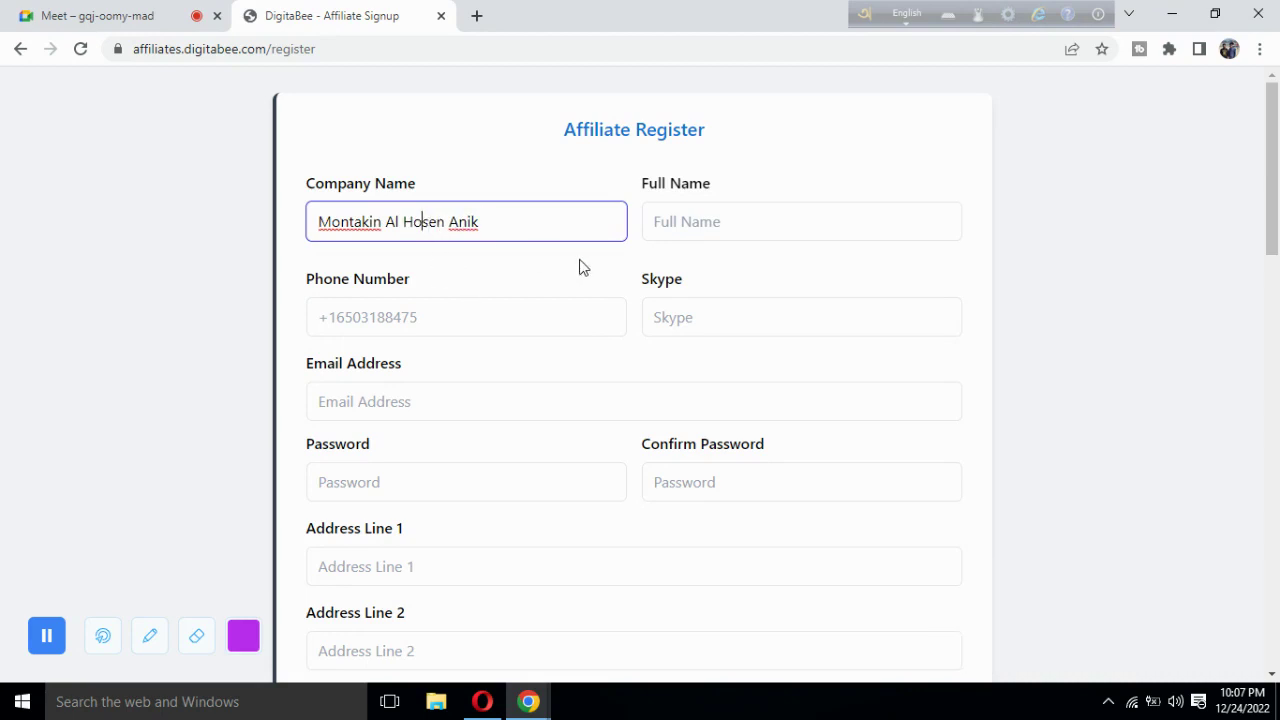
Fill in Full Name with the same contact name.
click(707, 225)
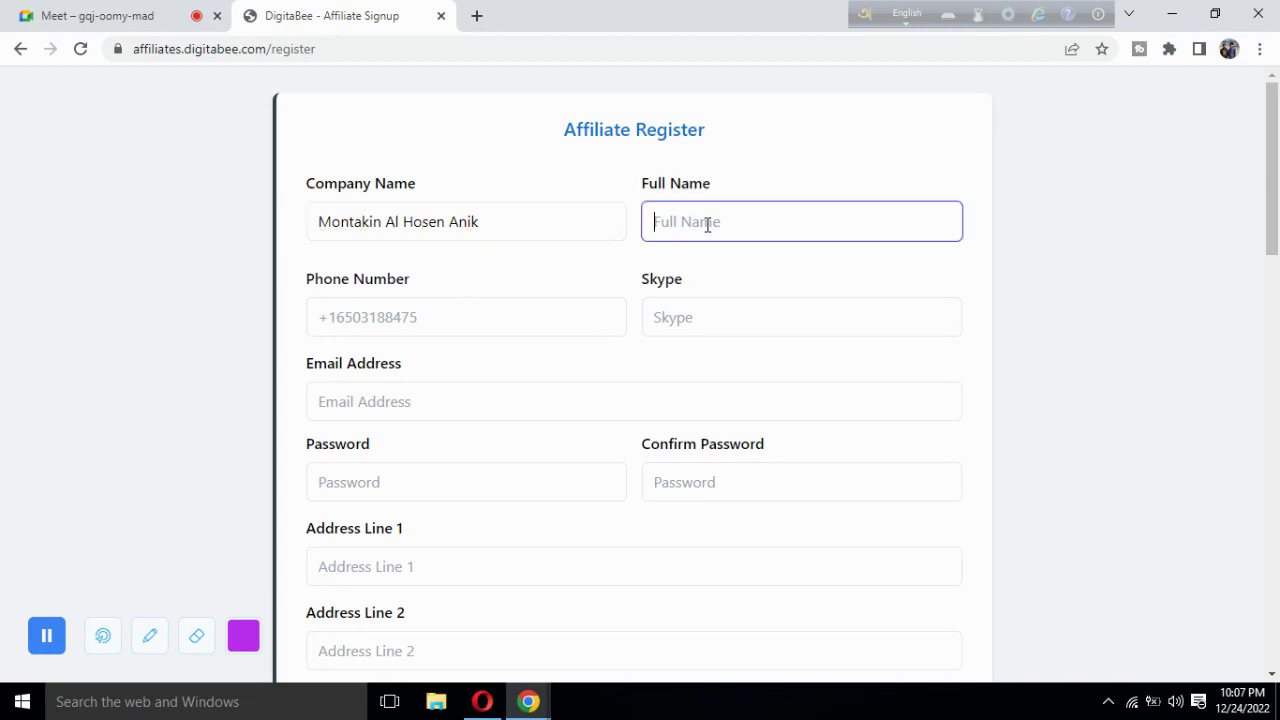
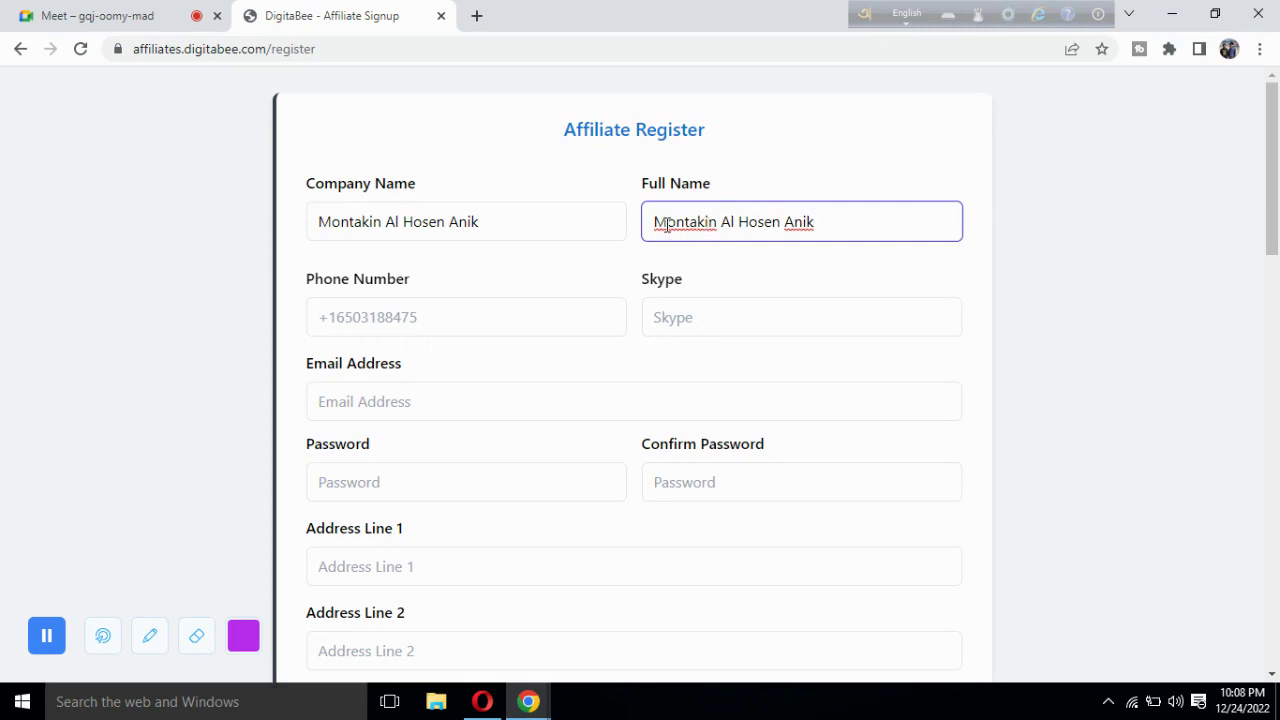
drag(667, 222, 654, 222)
click(597, 266)
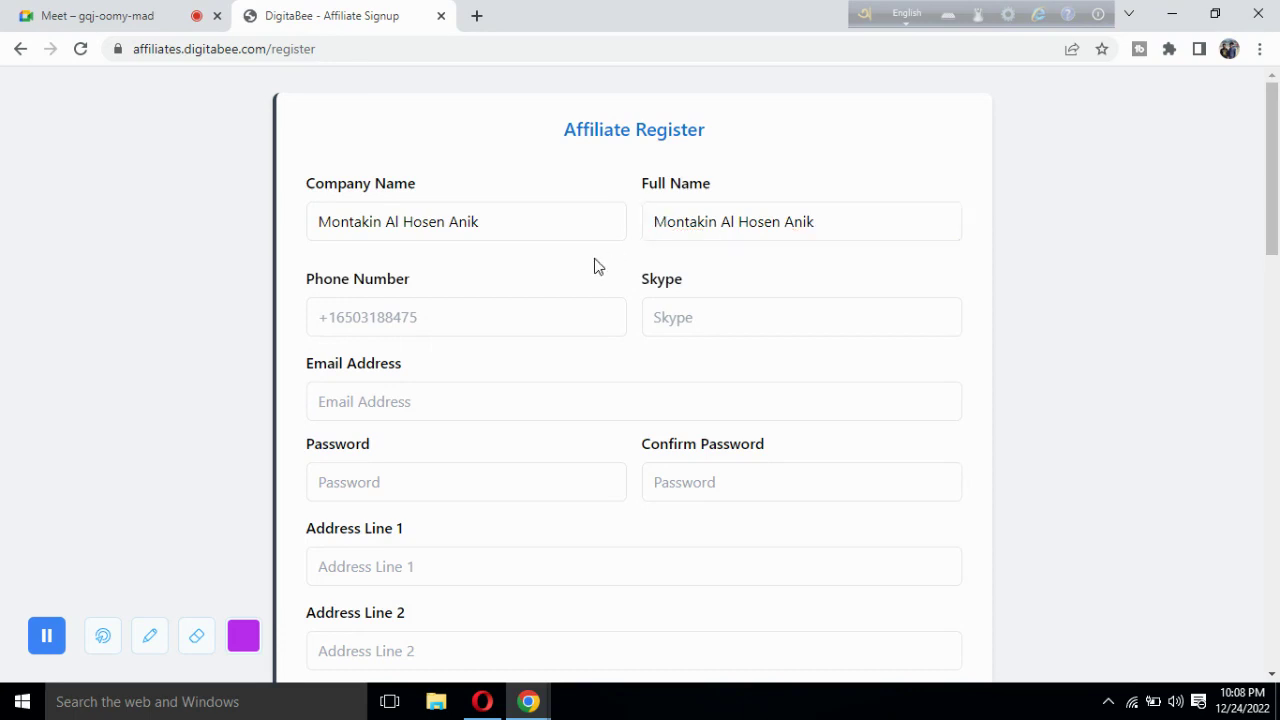
scroll(597, 266, down, 1)
click(382, 294)
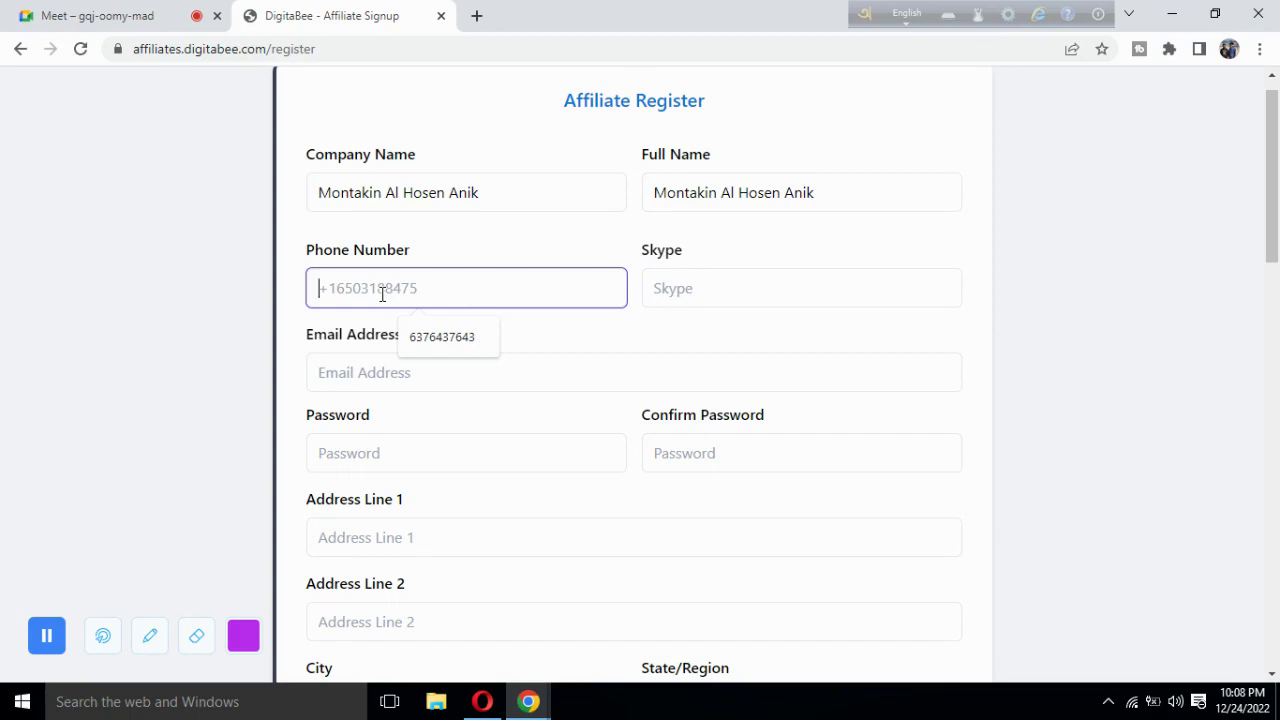
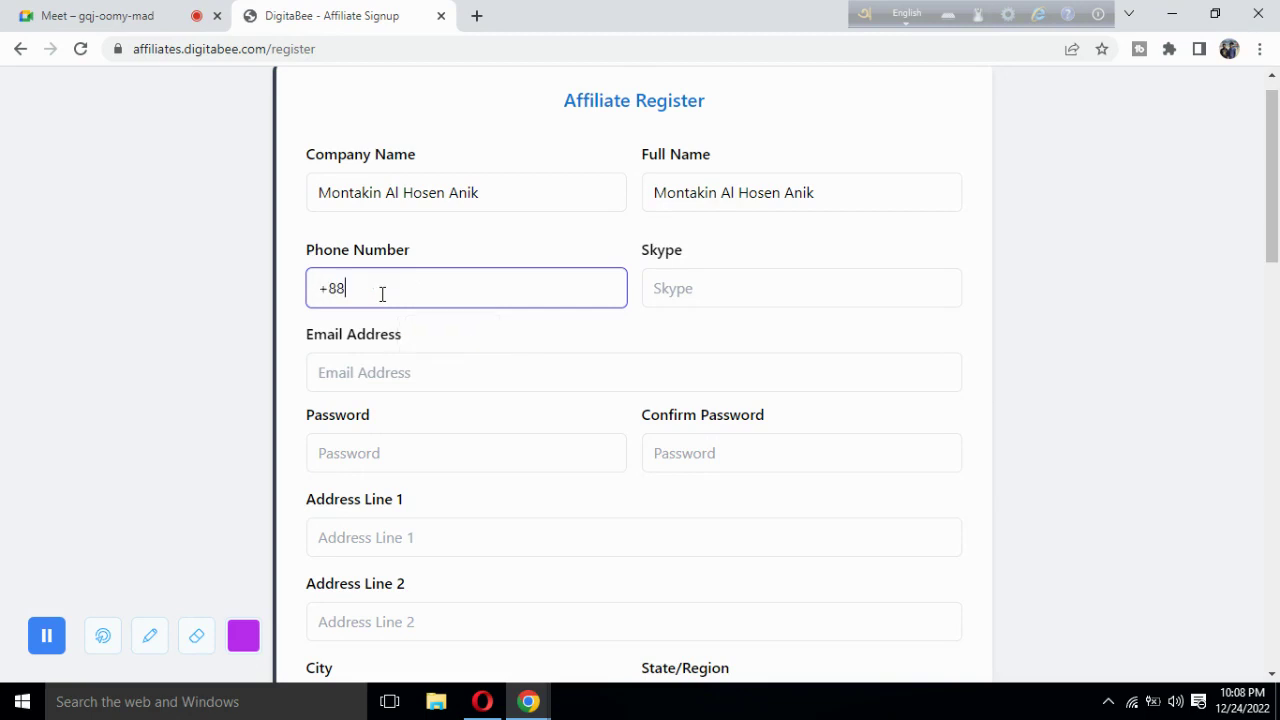
Enter the contact's phone number beginning with the +880 country code.
drag(319, 291, 352, 292)
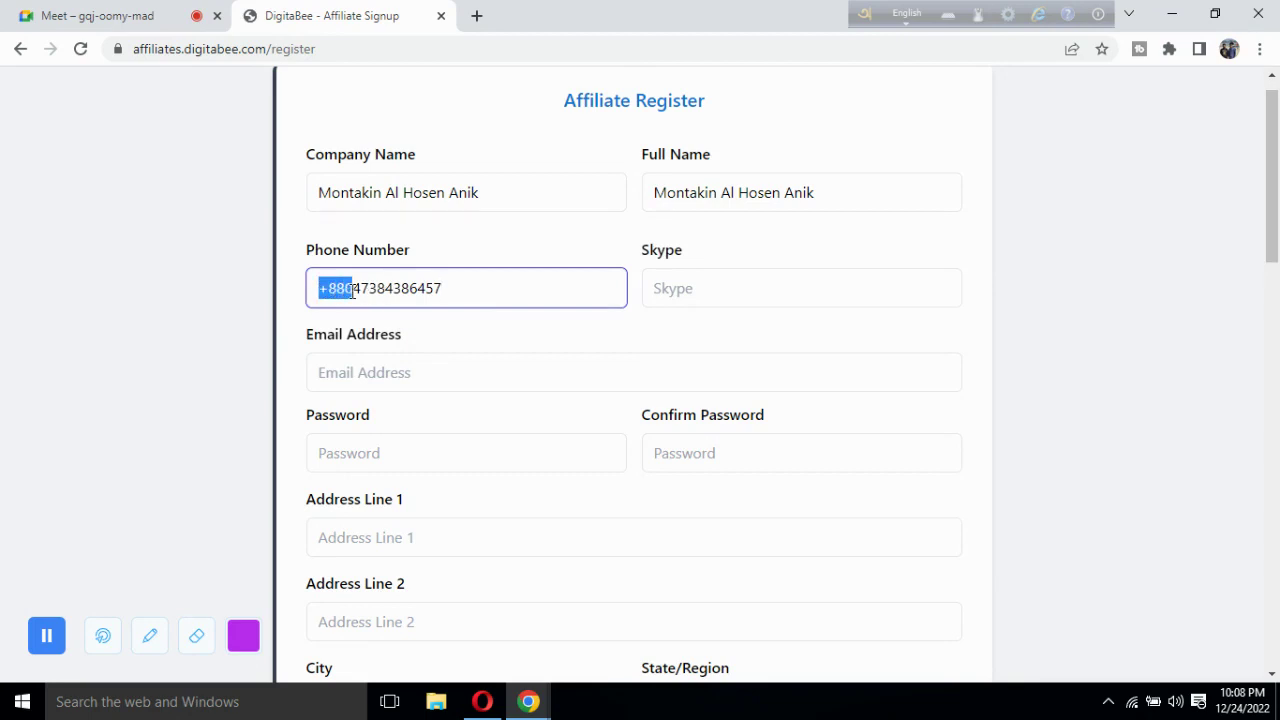
click(503, 257)
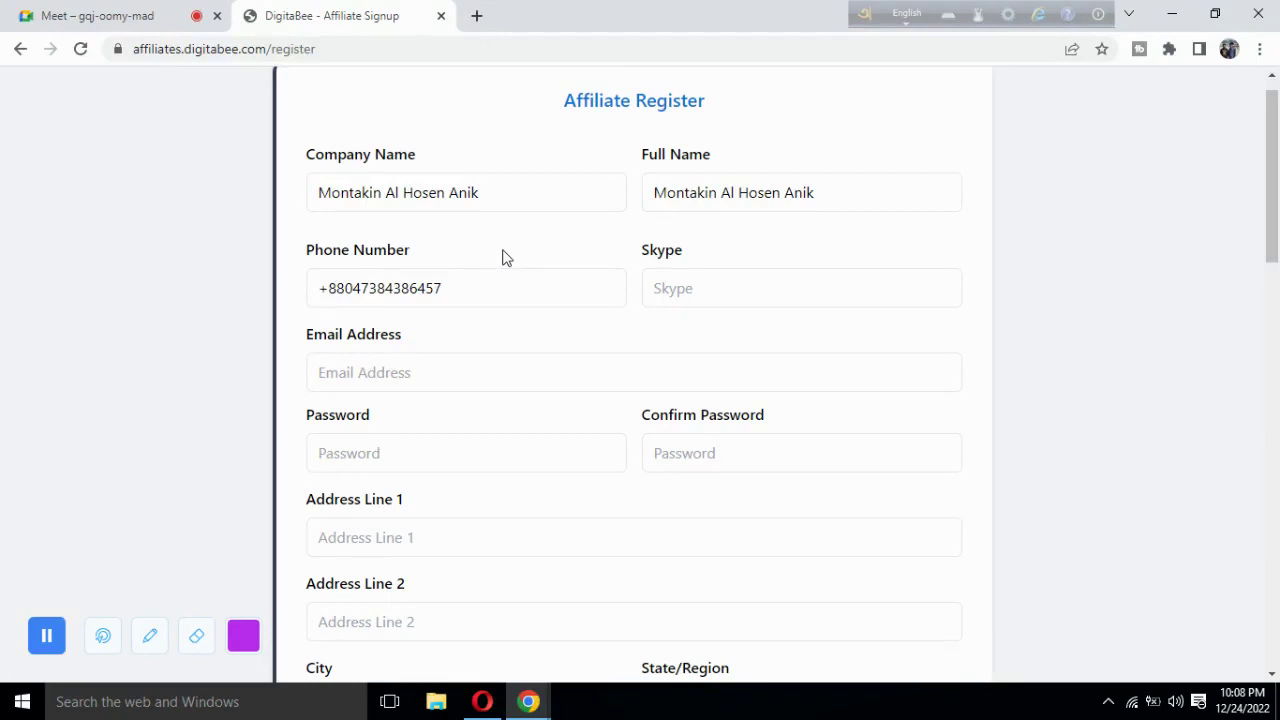
drag(471, 288, 300, 295)
double_click(354, 288)
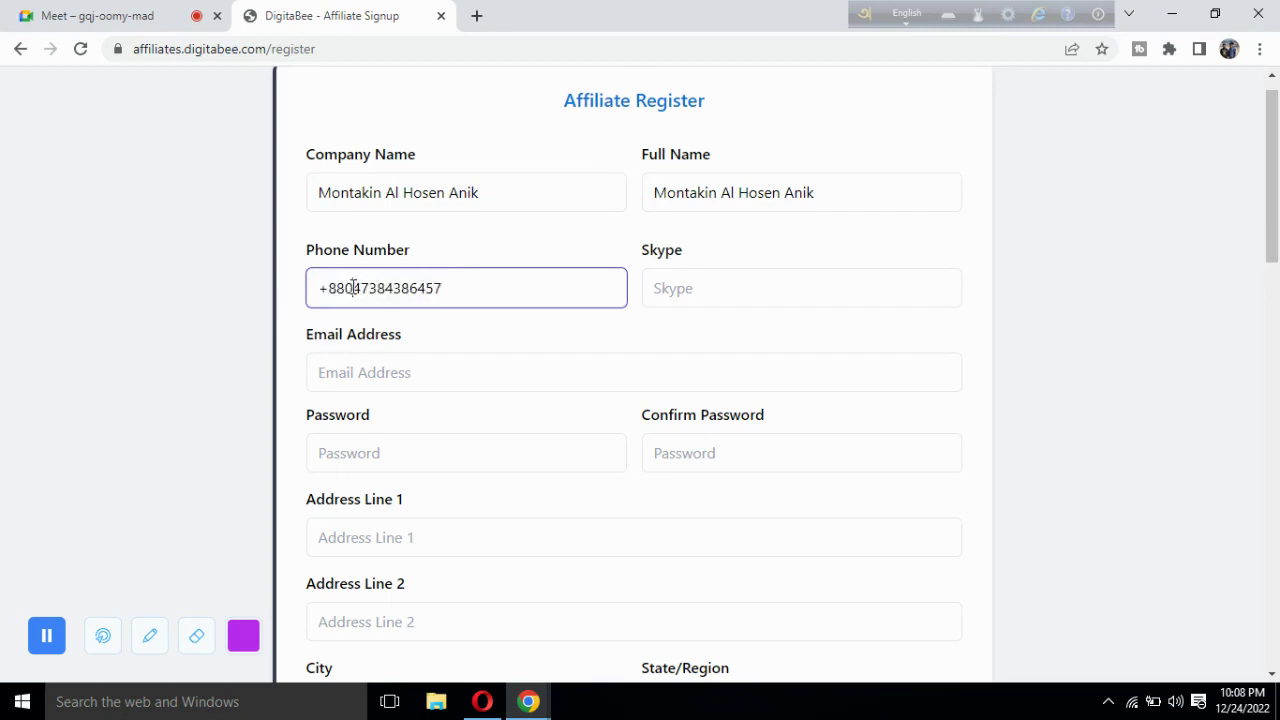
click(354, 288)
drag(354, 288, 280, 303)
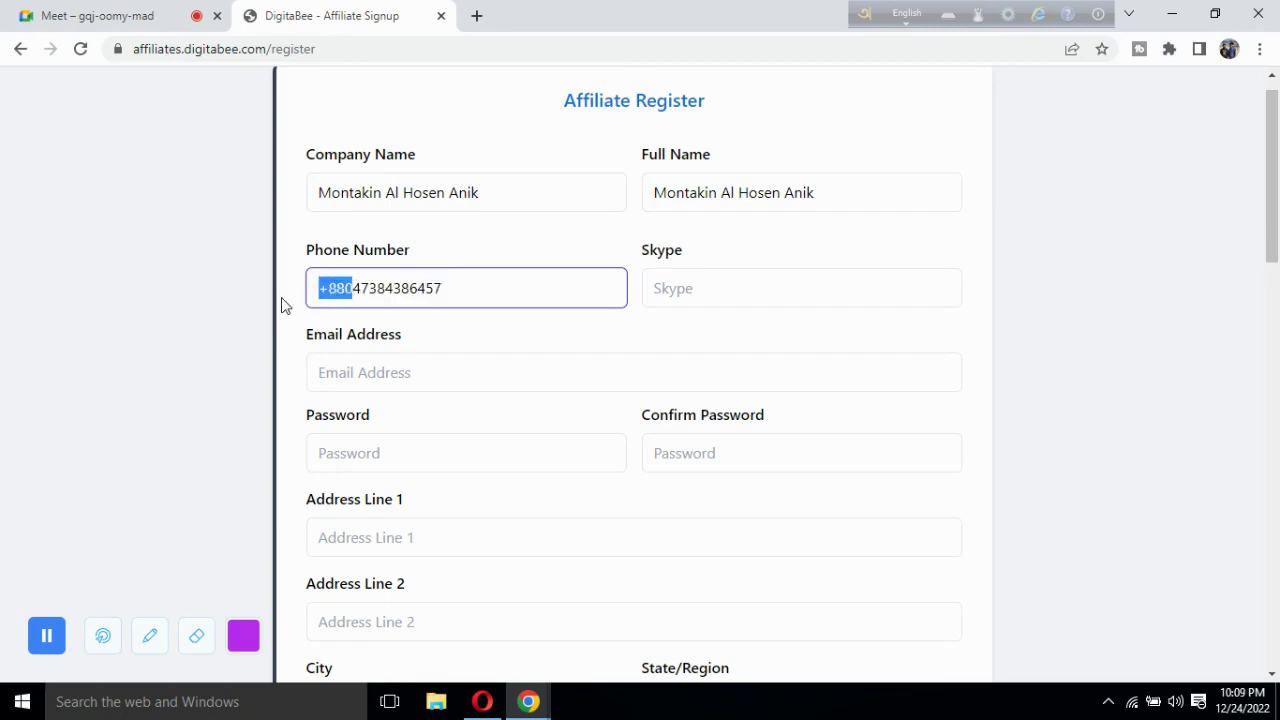
Admit a waiting Meet guest, then undo moving +880 so it stays at the front.
click(137, 14)
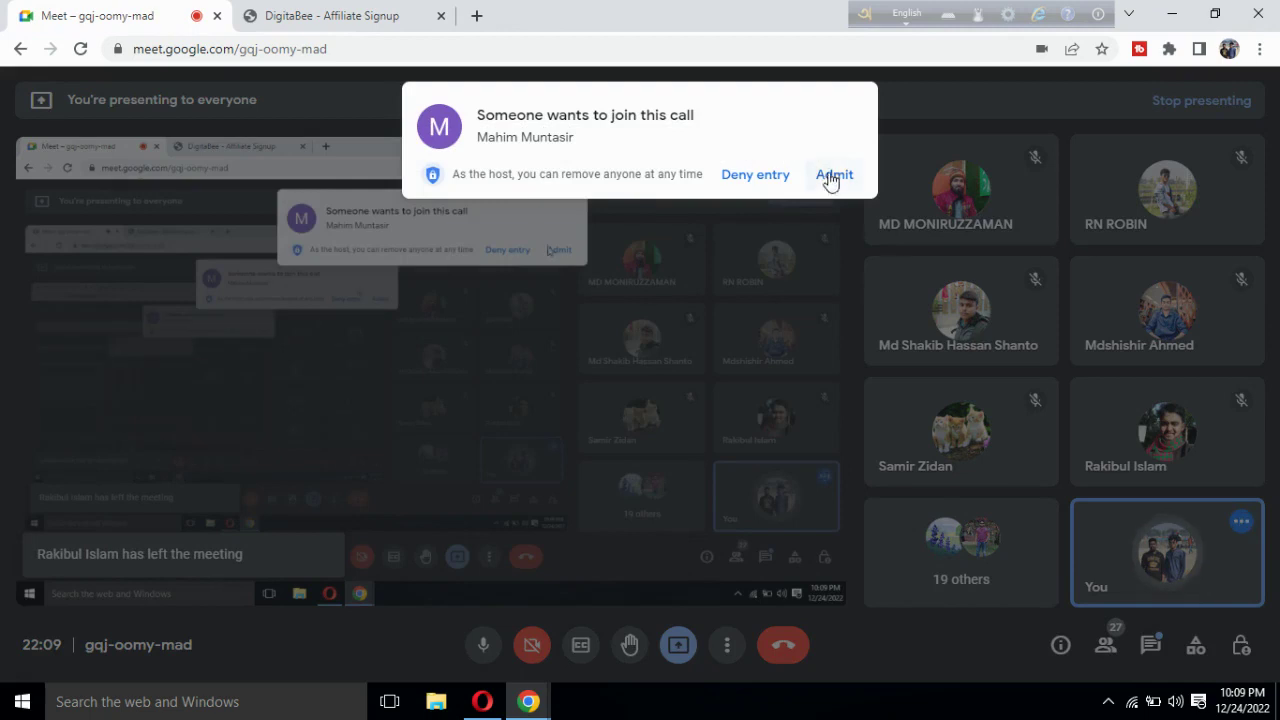
click(832, 177)
click(297, 10)
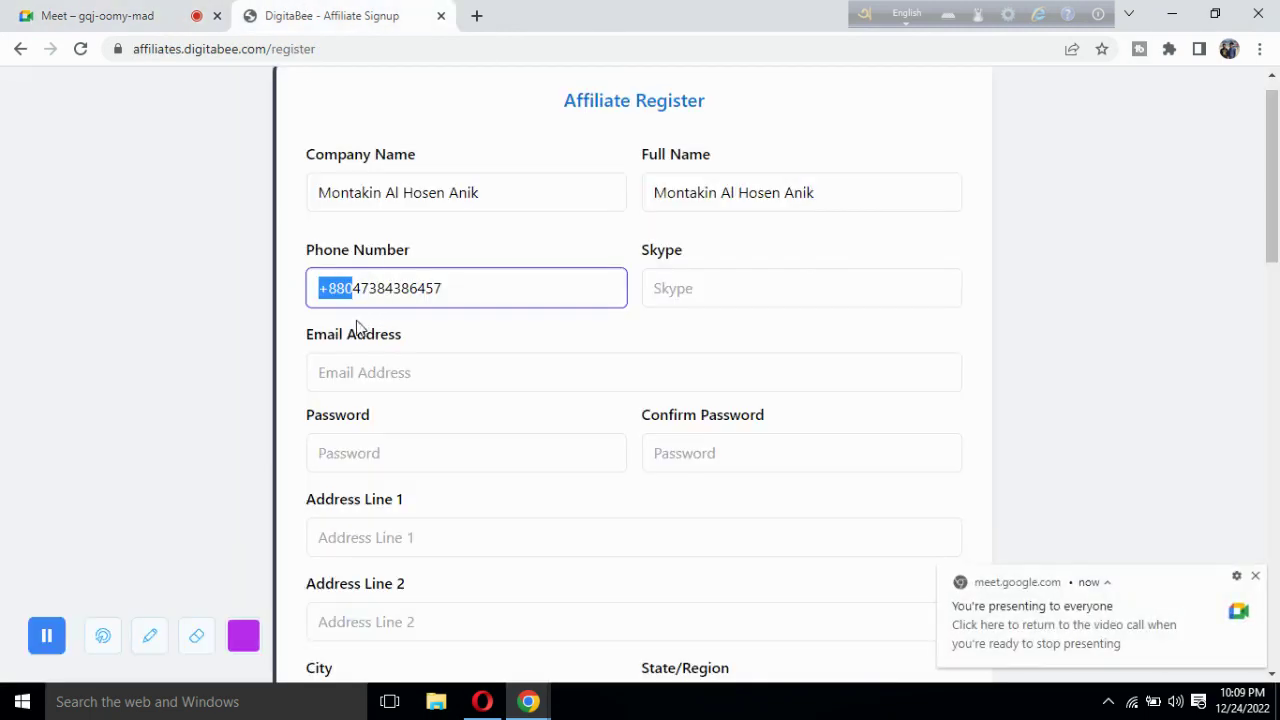
drag(357, 291, 466, 291)
click(465, 292)
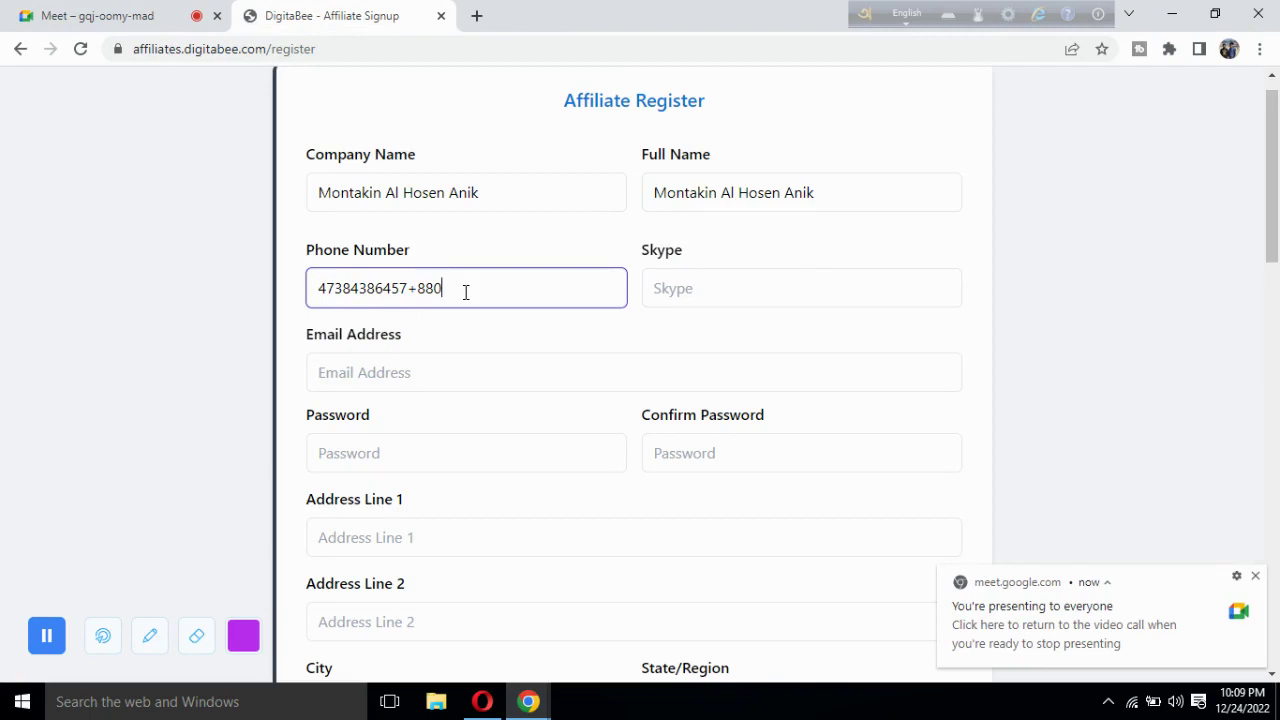
key(ctrl+z)
click(694, 303)
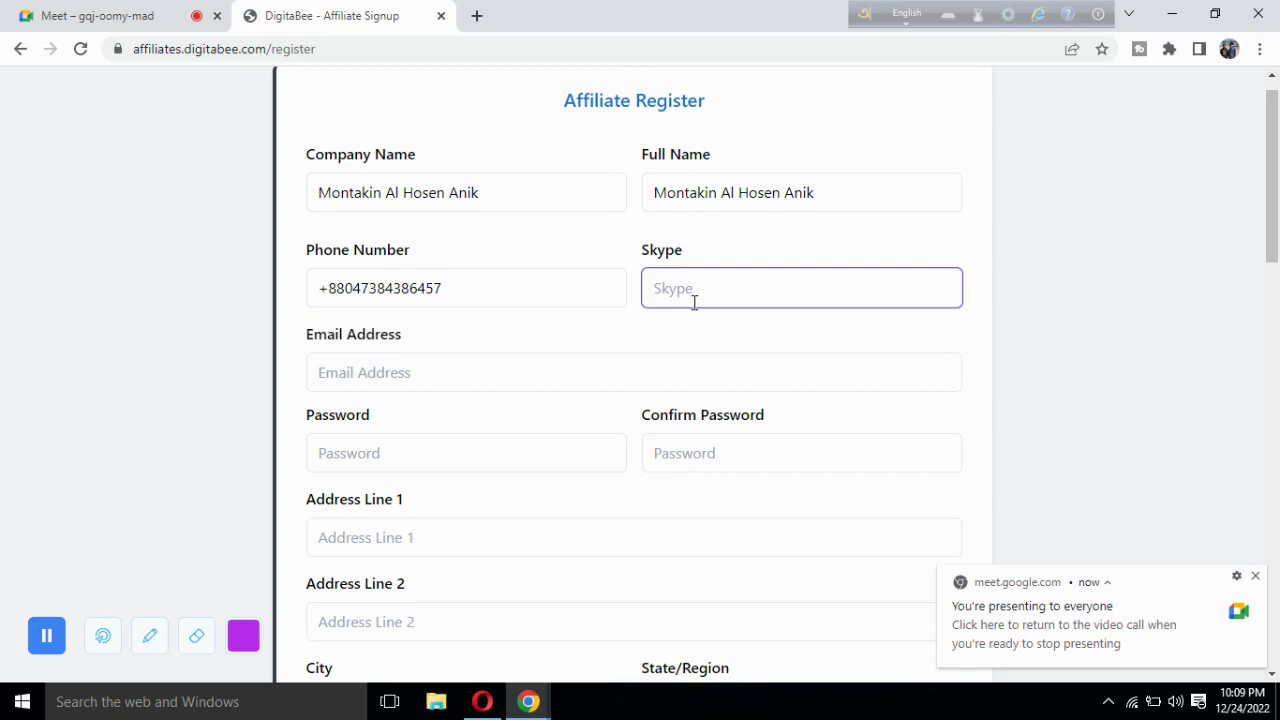
Enter the Skype ID, correcting a mistyped part, and dismiss the Meet notification.
key(ctrl+a)
click(1256, 578)
click(1258, 585)
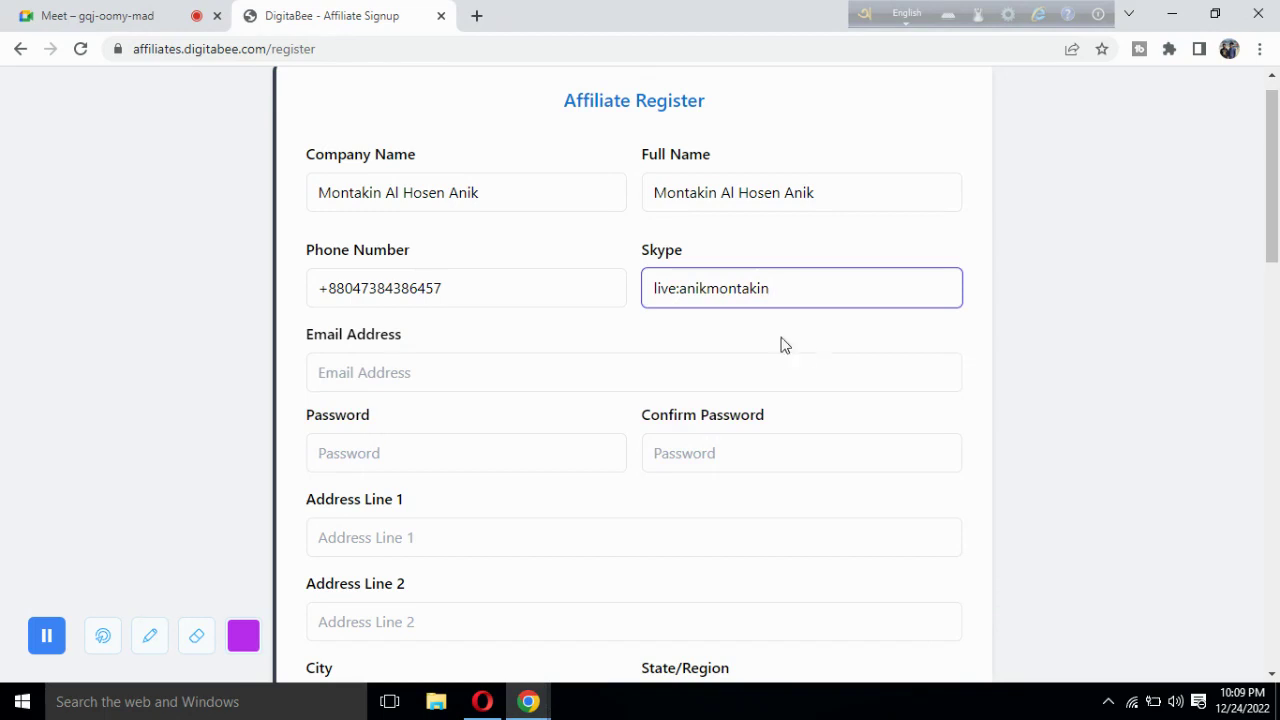
drag(655, 292, 768, 292)
click(767, 293)
scroll(577, 358, down, 1)
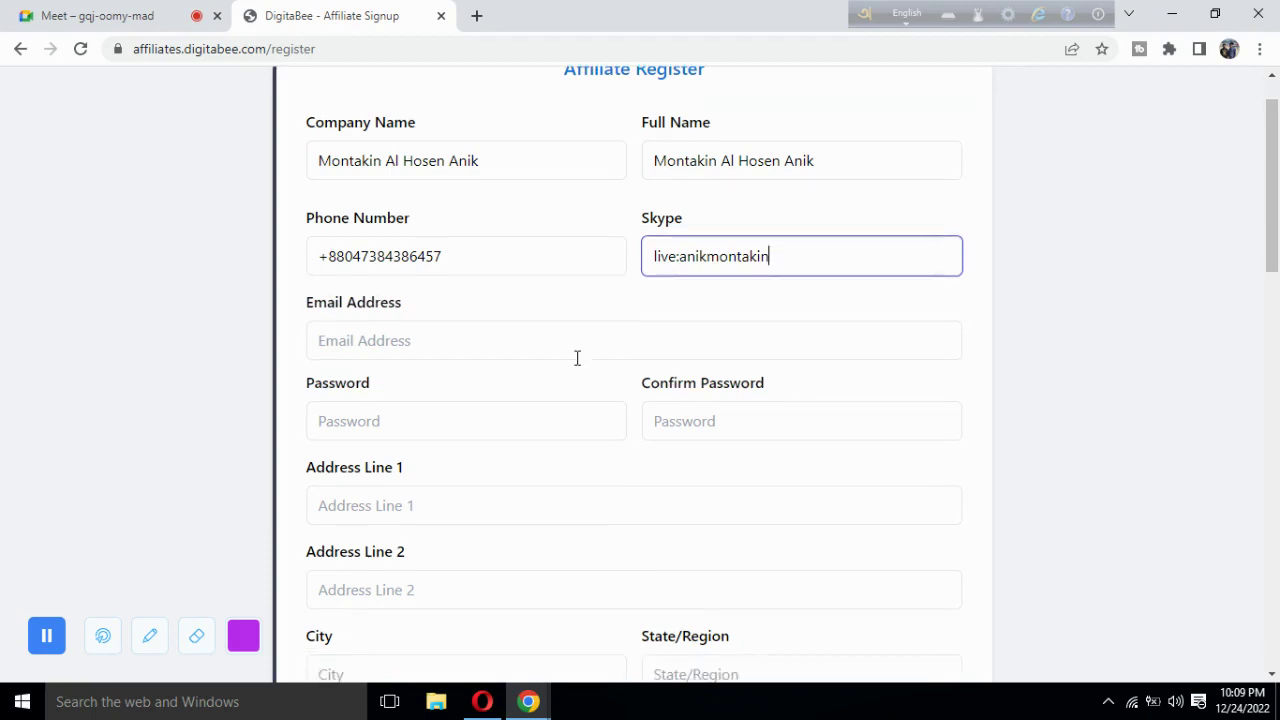
Fill the email from the first saved suggestion and paste the password.
click(489, 347)
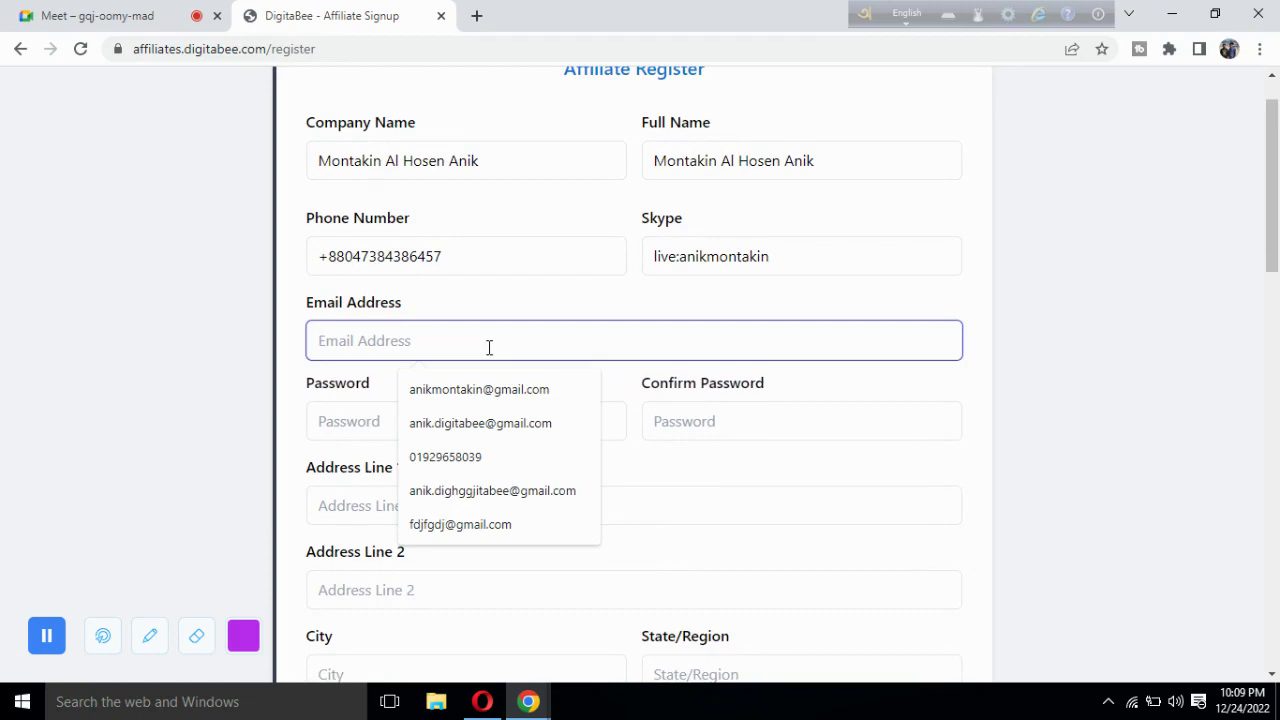
click(474, 400)
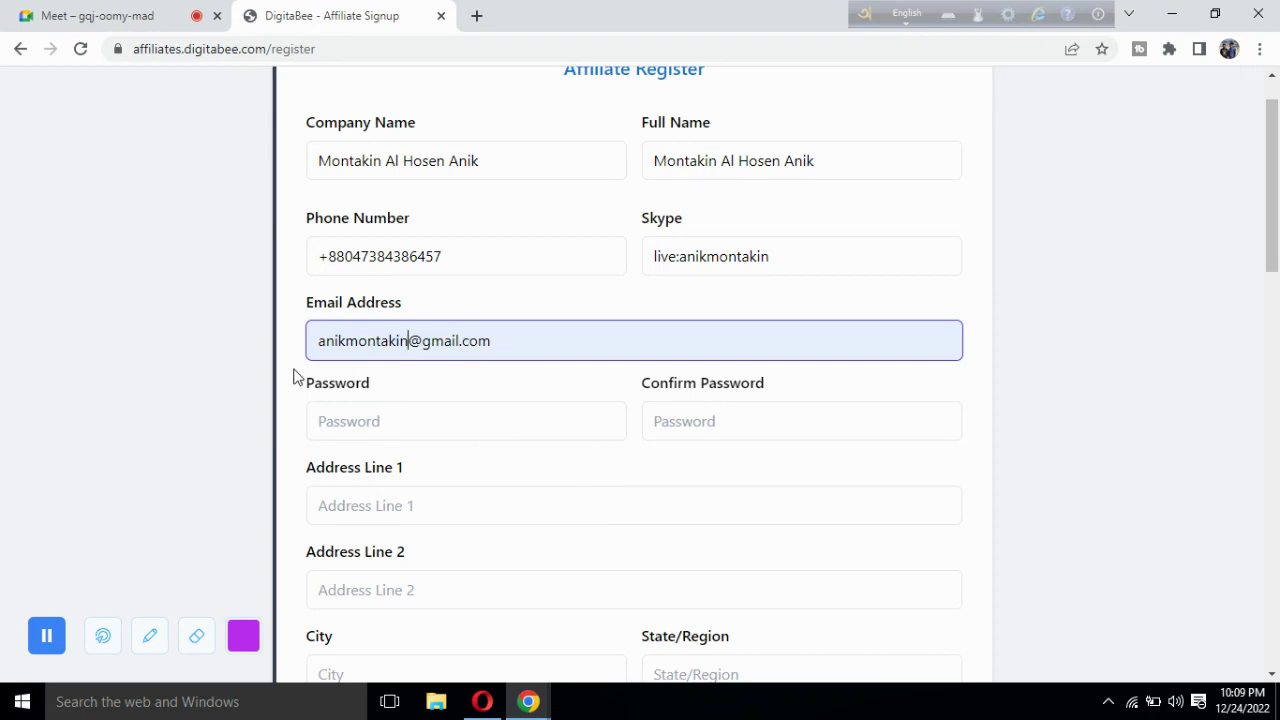
scroll(294, 375, down, 1)
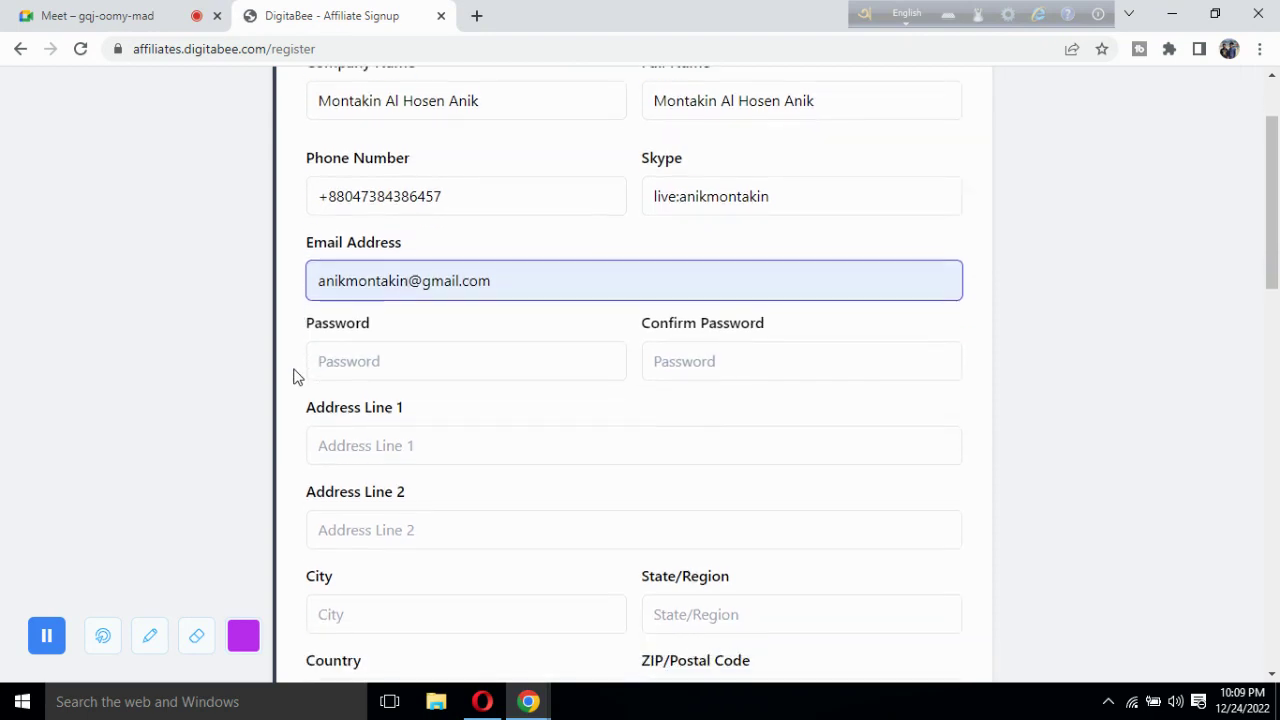
click(374, 369)
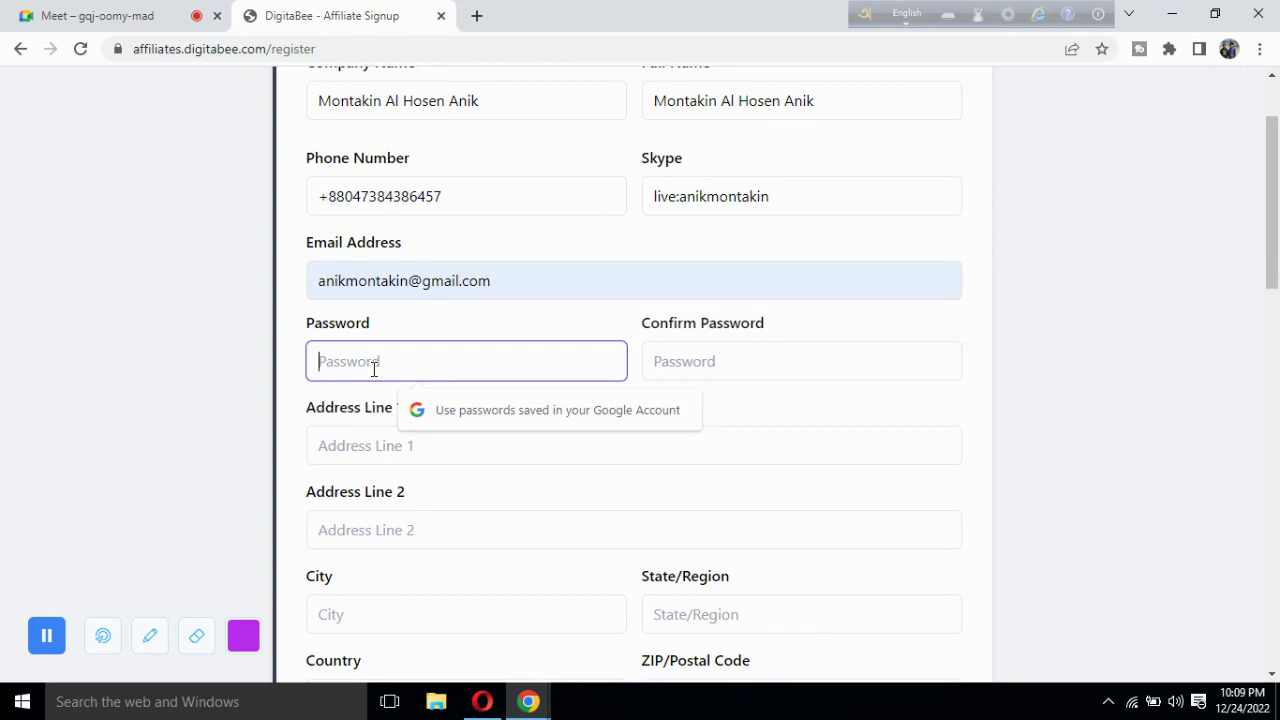
key(ctrl+v)
click(682, 361)
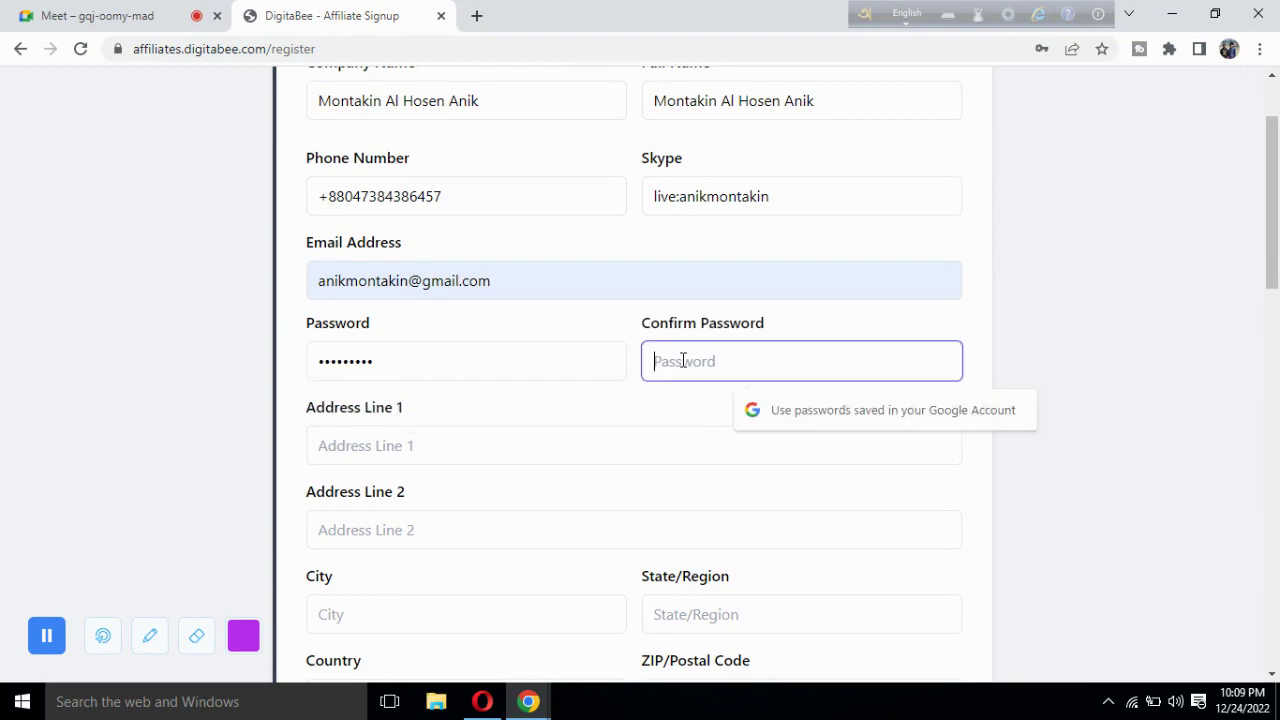
scroll(617, 318, down, 2)
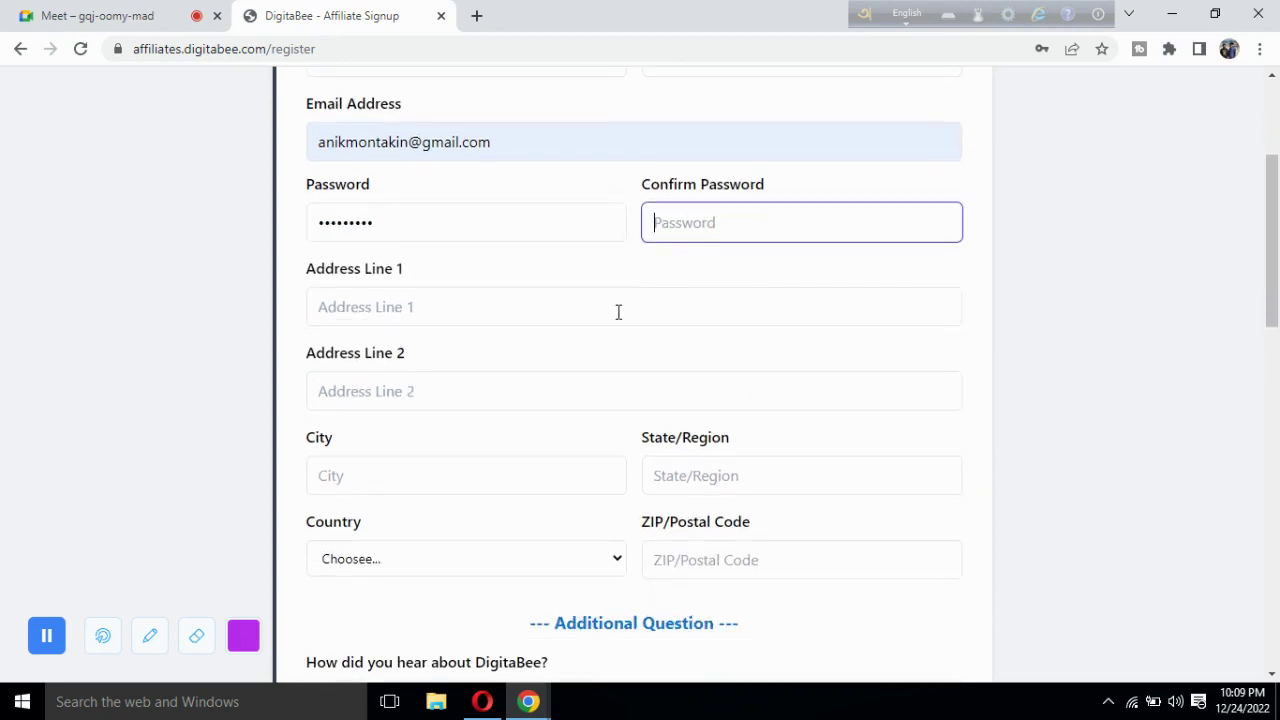
click(424, 311)
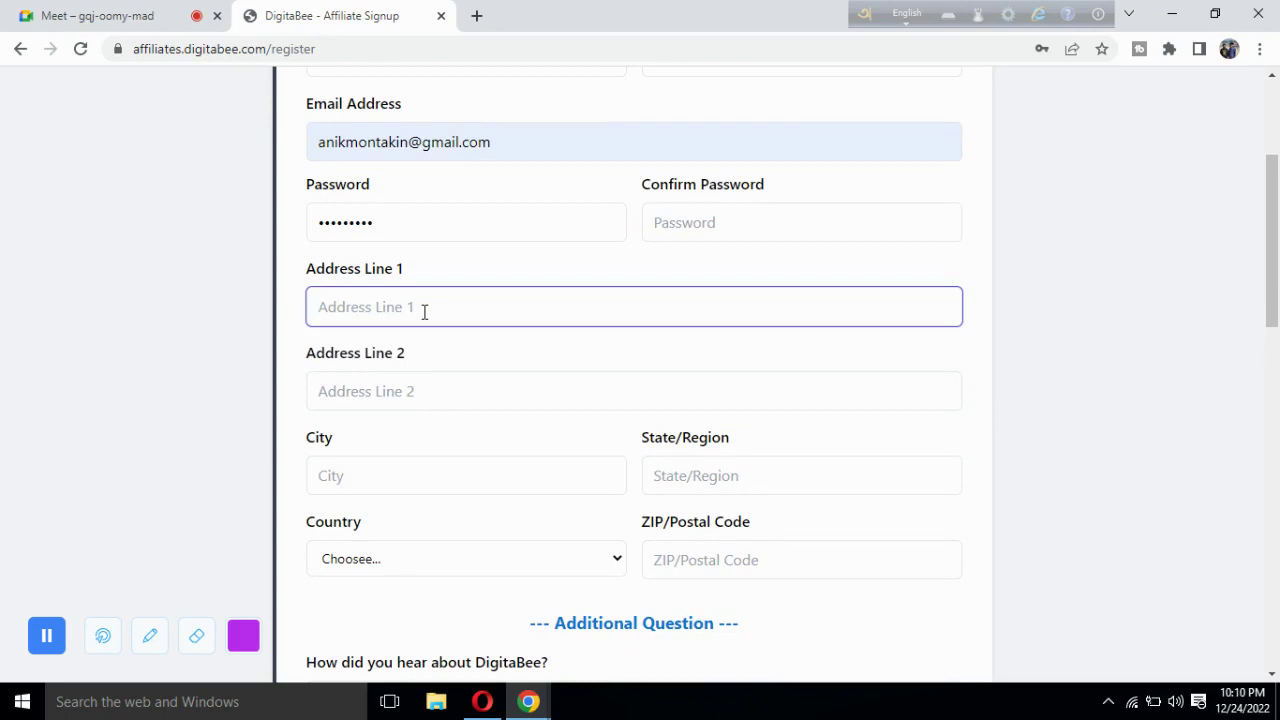
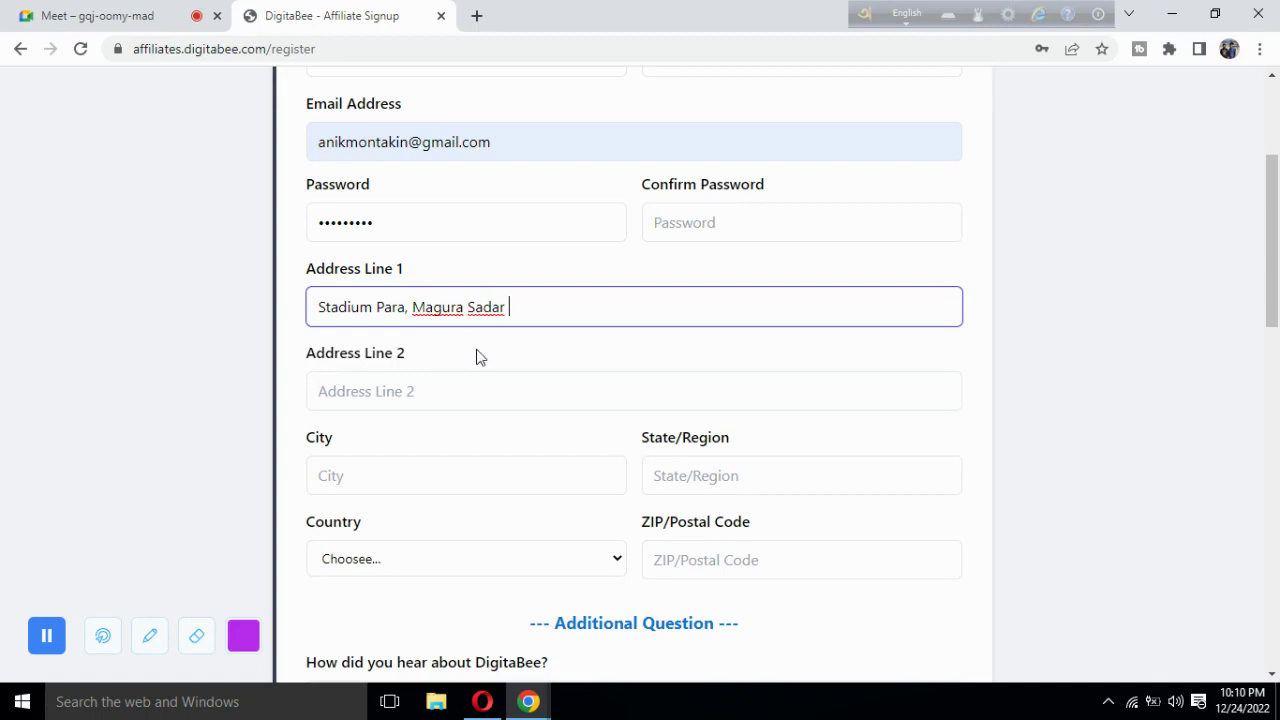
Type the street and area into Address Line 1, fixing a partly typed town name.
drag(306, 270, 420, 276)
click(420, 276)
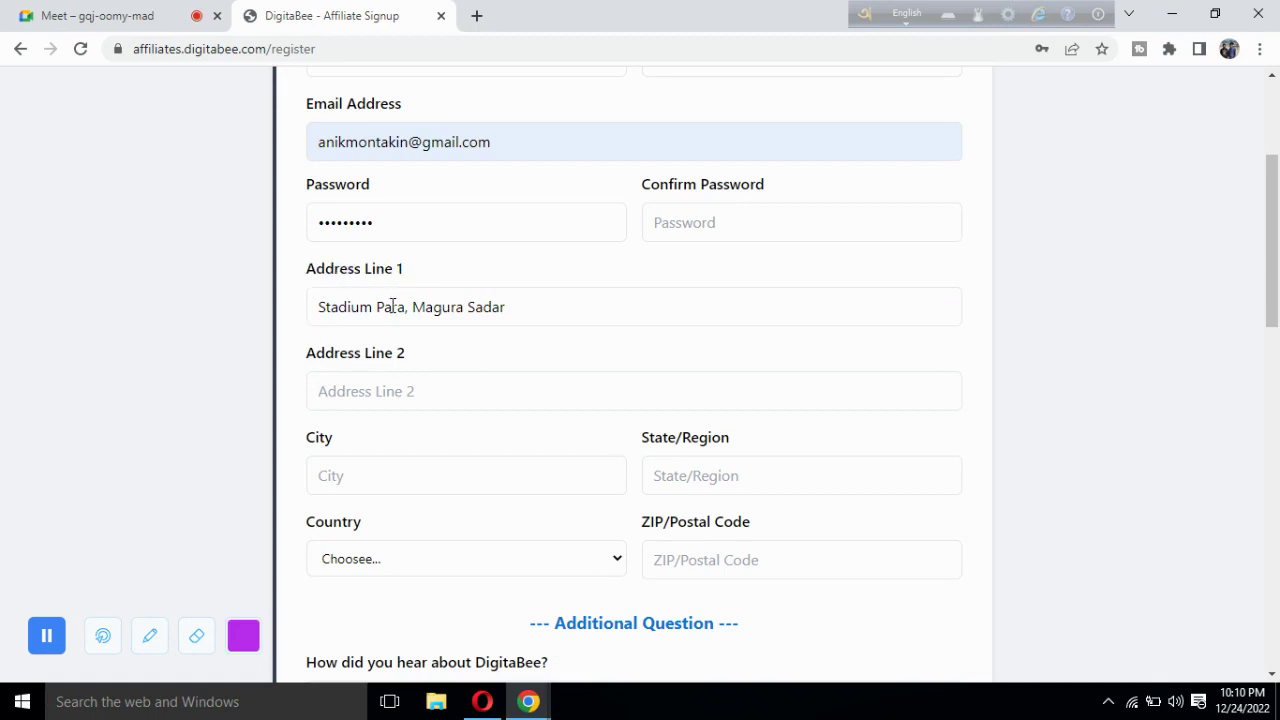
Insert the house number at the start of the Address Line 1 text.
click(319, 308)
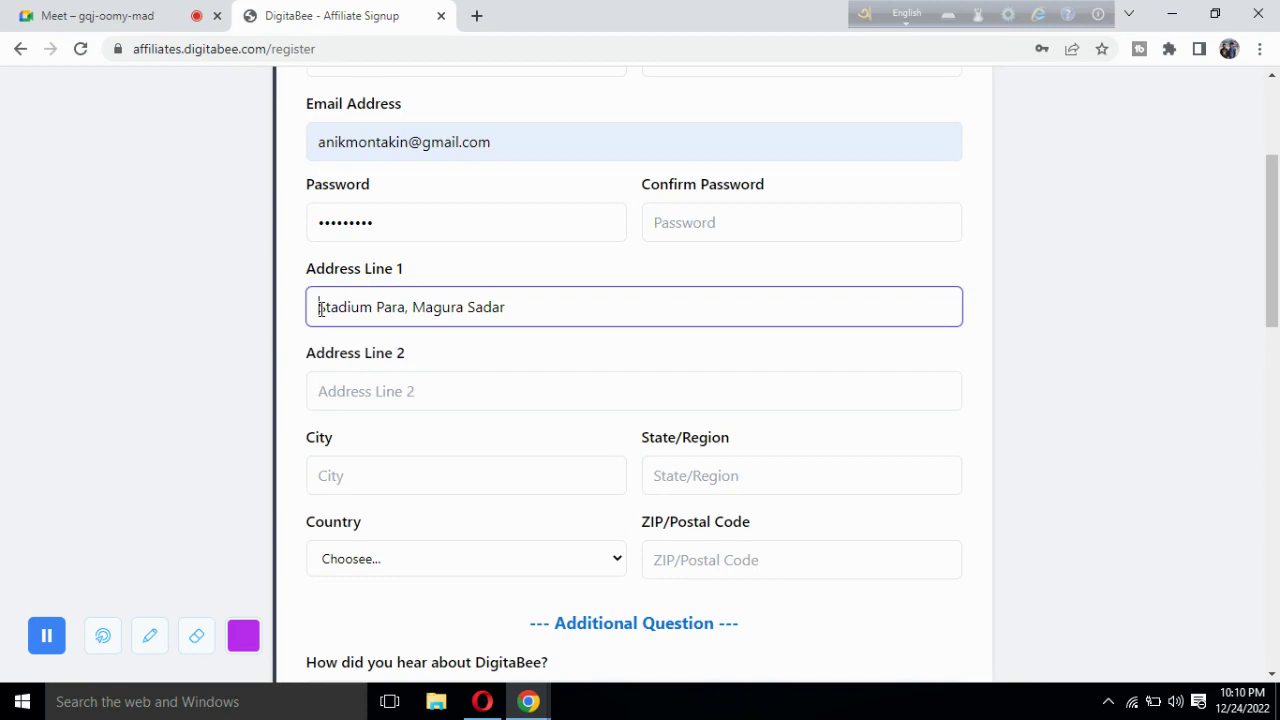
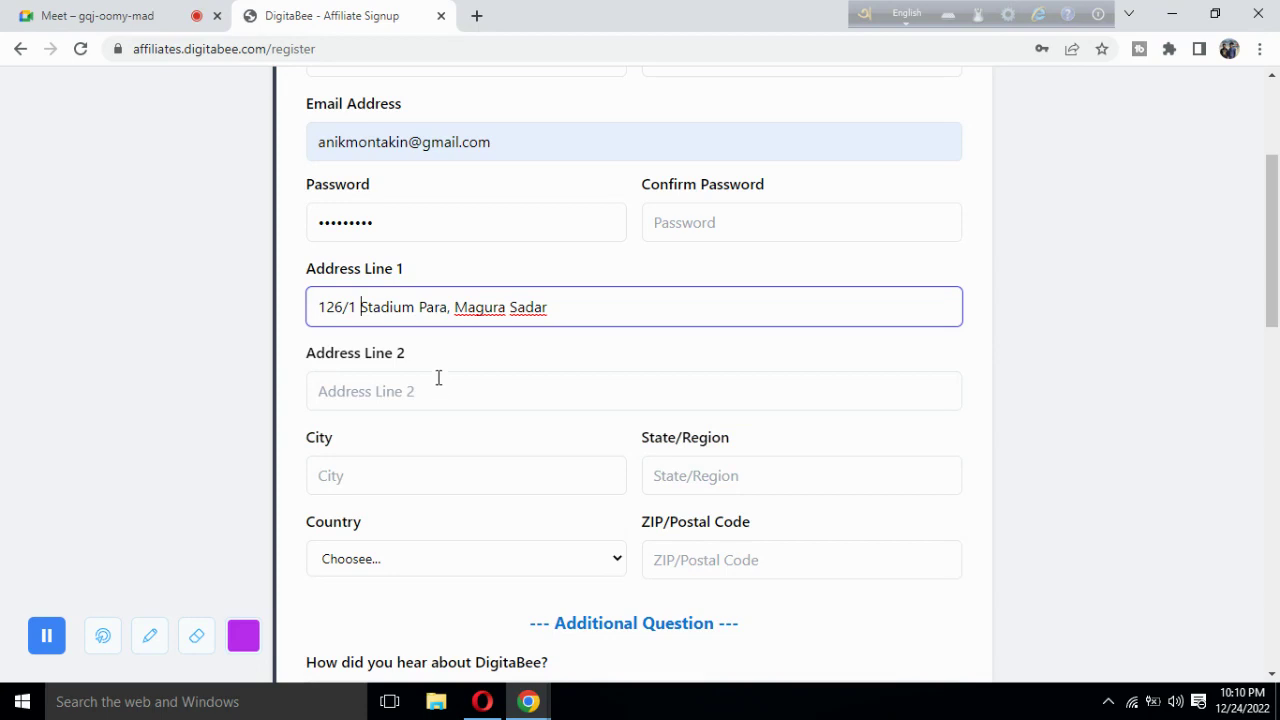
drag(357, 307, 293, 323)
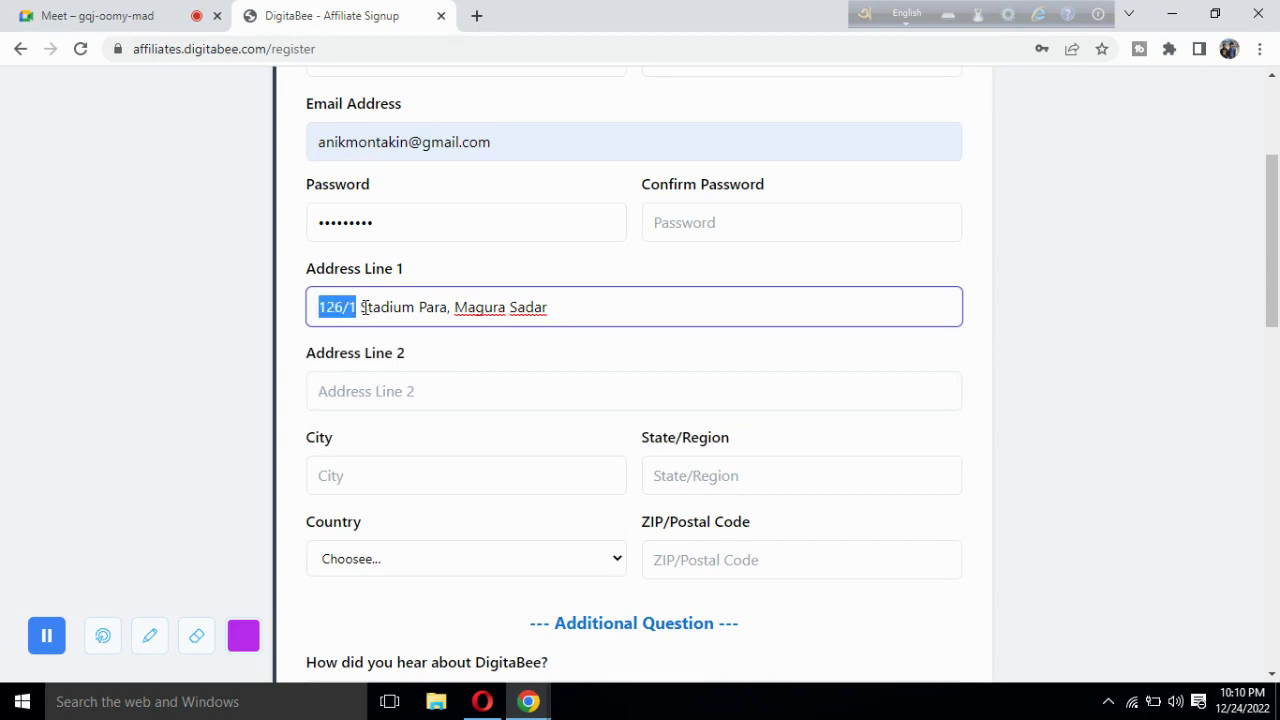
click(362, 307)
drag(362, 307, 563, 309)
click(452, 308)
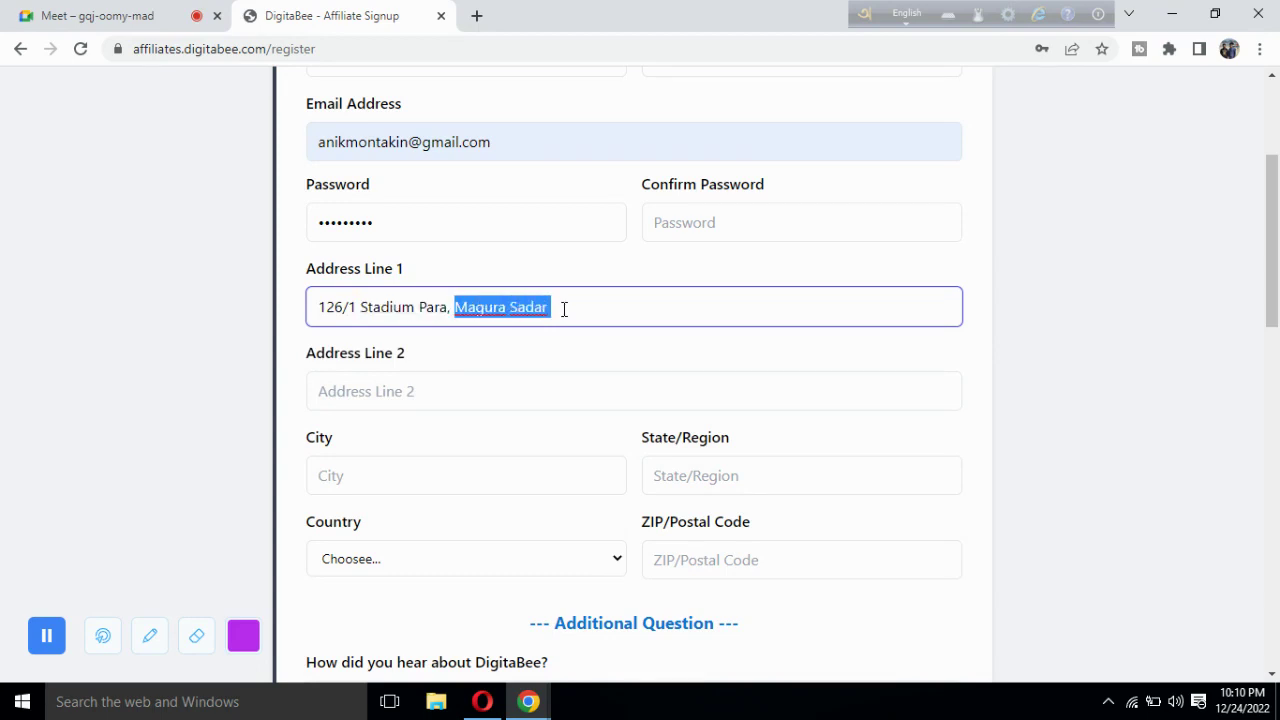
click(563, 309)
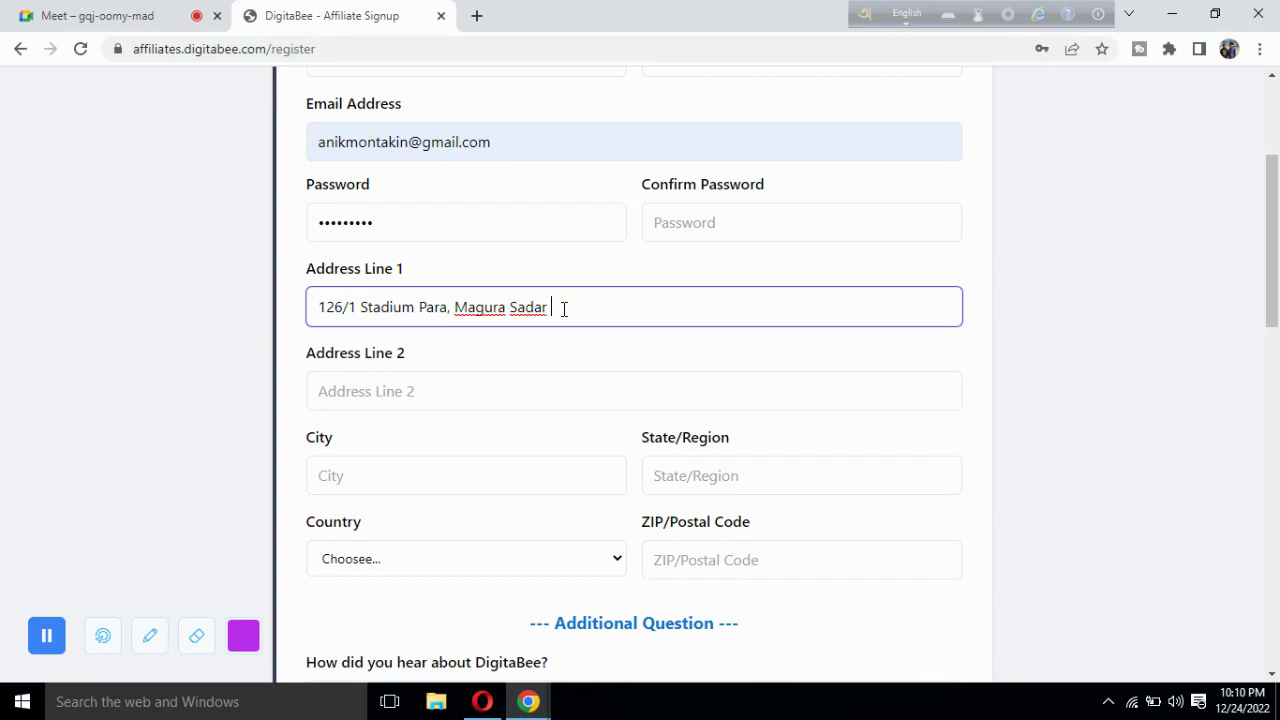
click(389, 390)
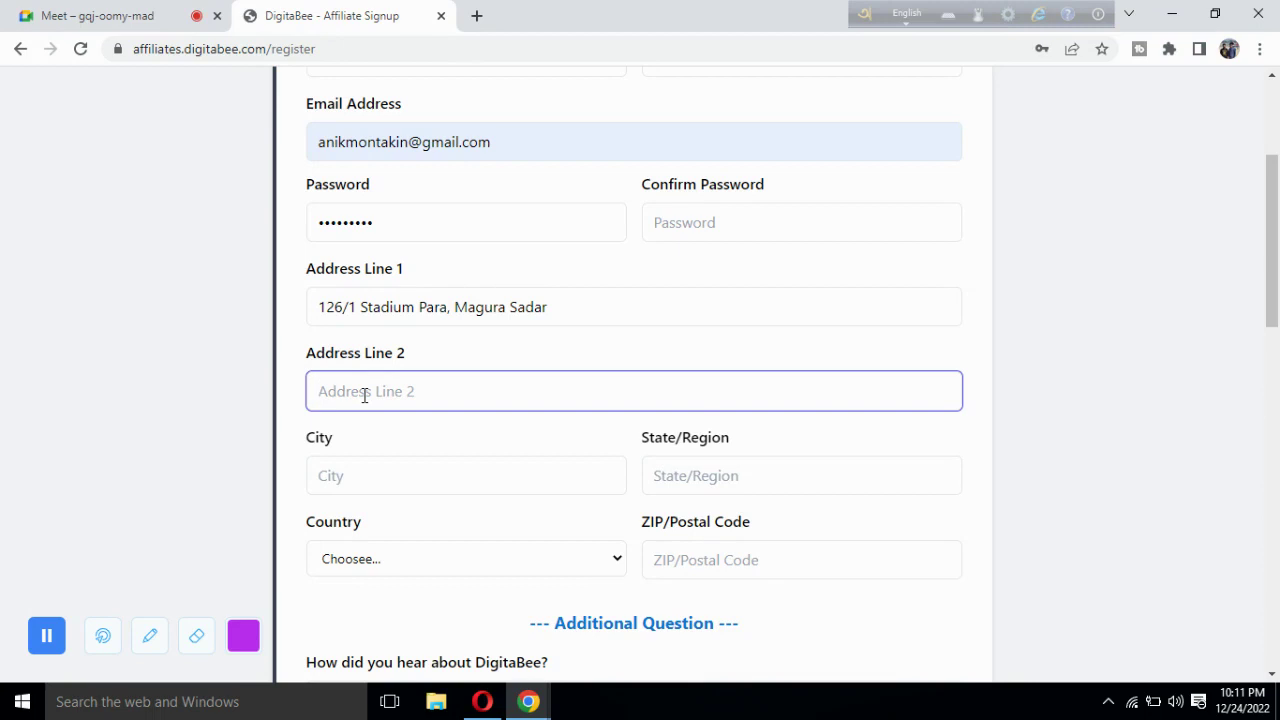
Enter N/A in Address Line 2 and admit a waiting guest into the Meet call.
text(N/A)
scroll(246, 414, down, 1)
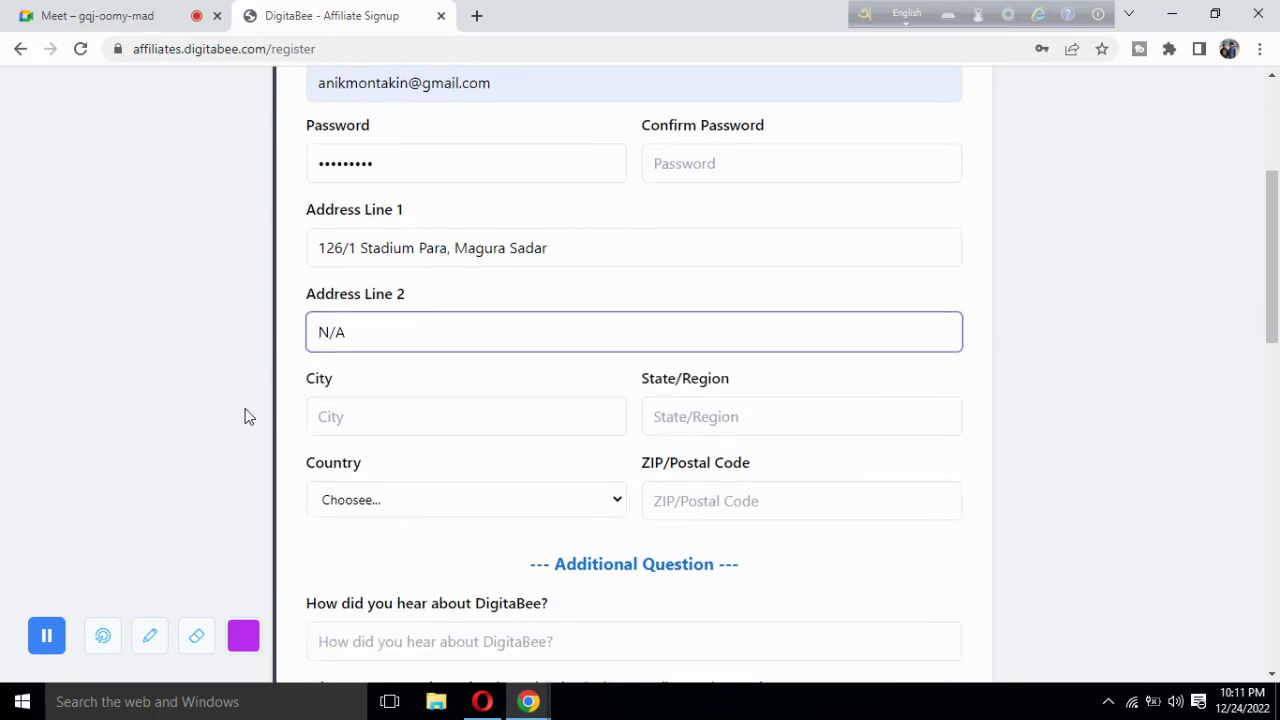
click(110, 16)
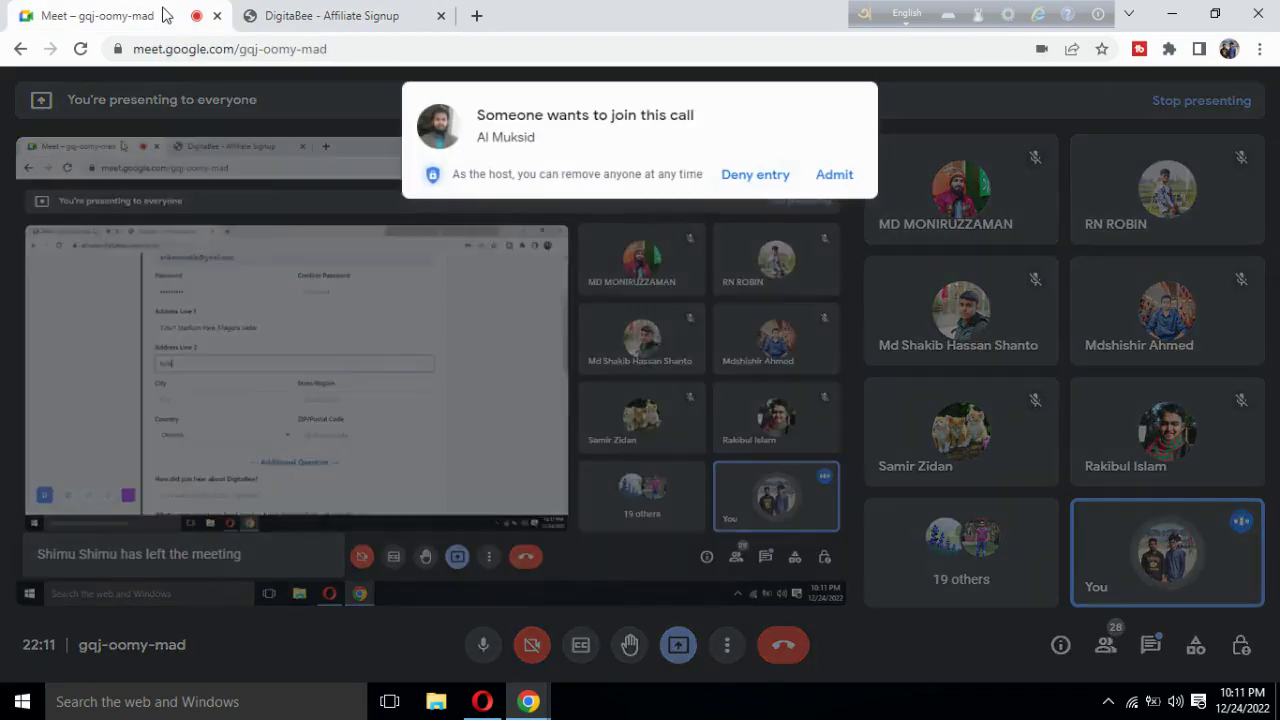
click(826, 172)
click(330, 16)
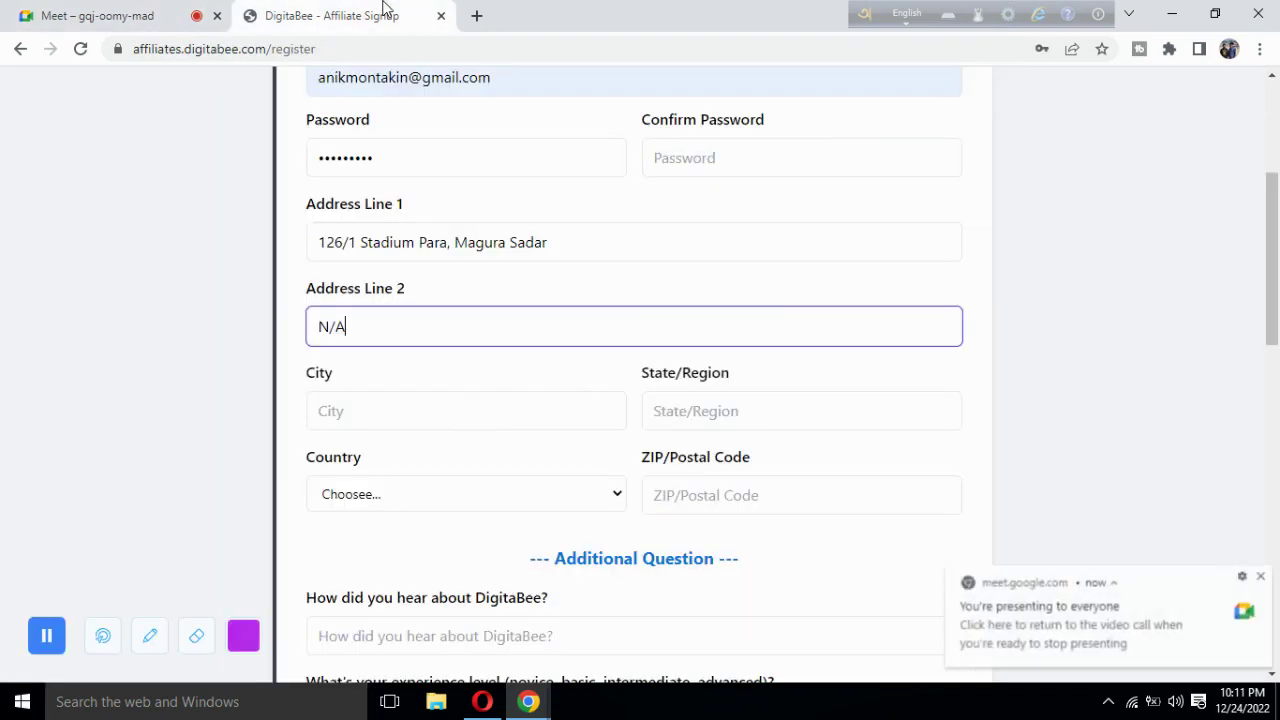
scroll(303, 376, down, 1)
Fill in the City and State/Region fields.
click(385, 314)
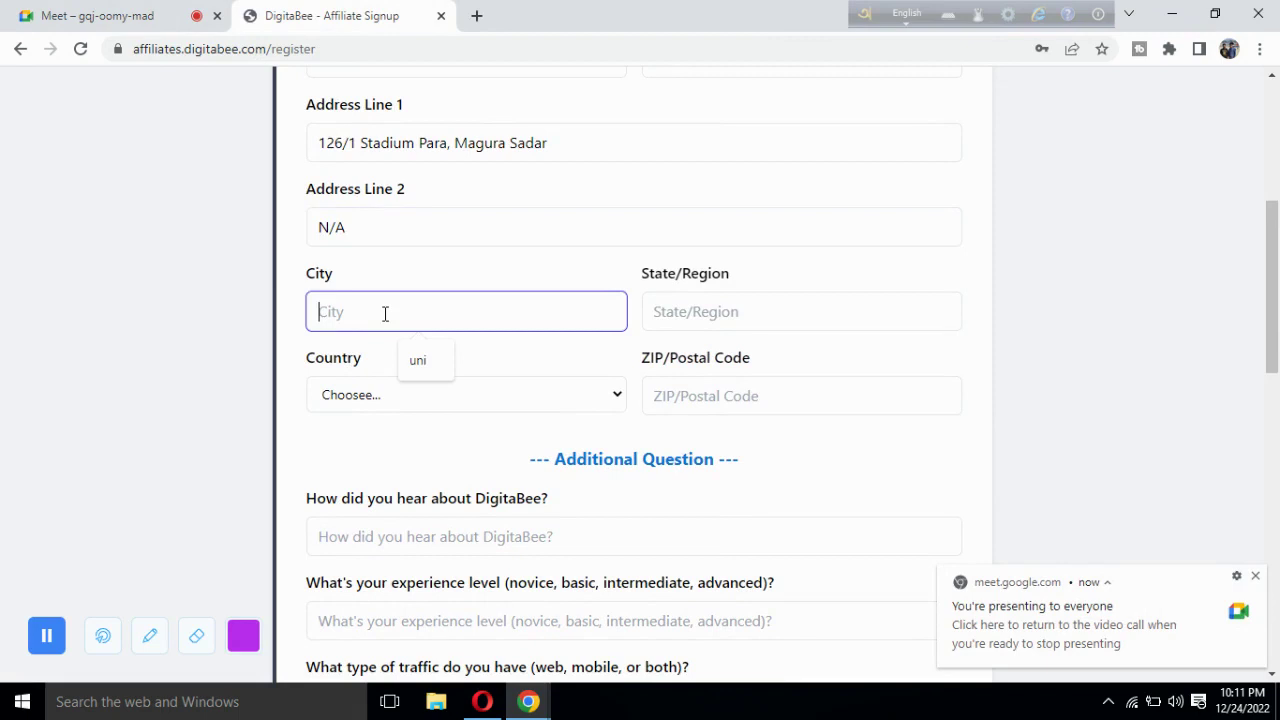
text(Magura)
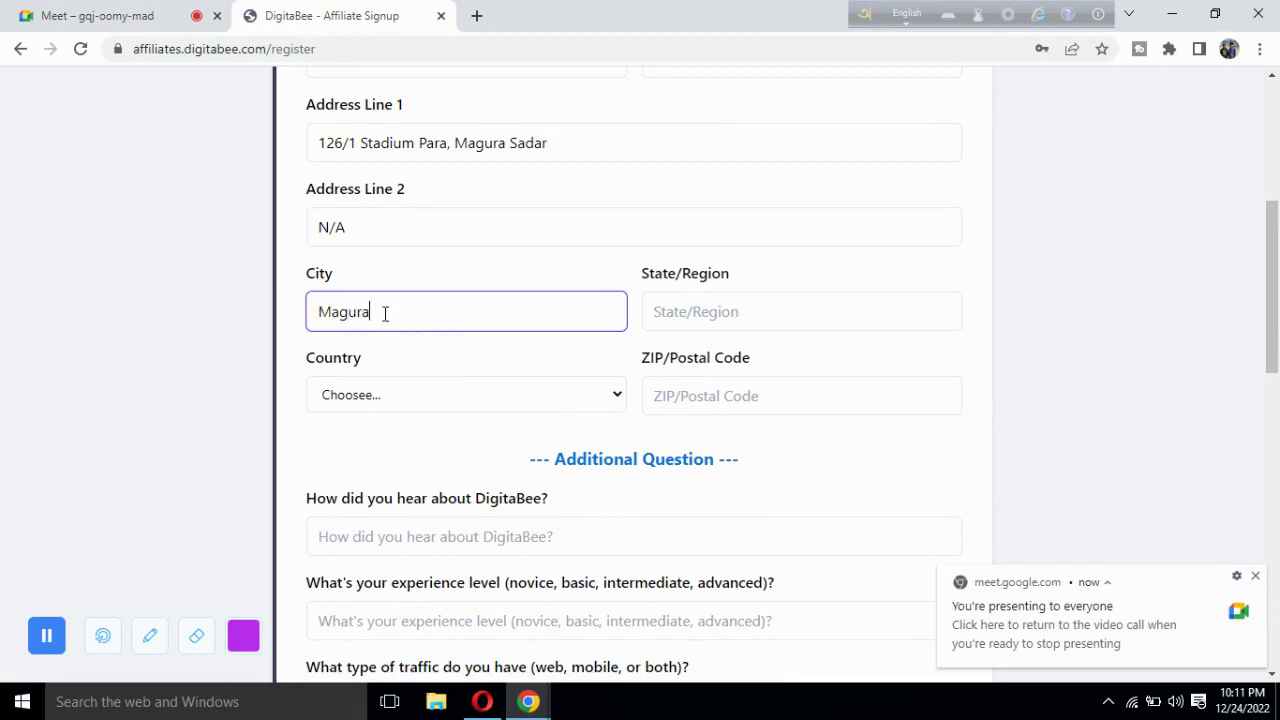
click(697, 316)
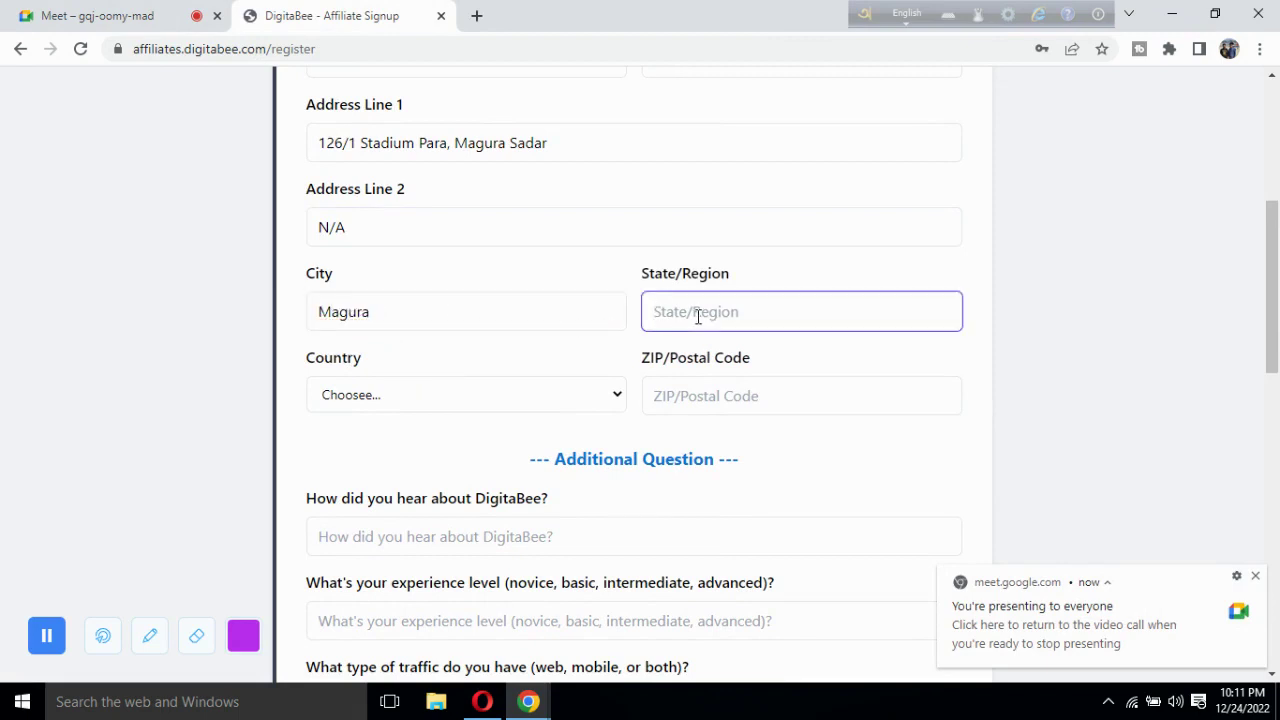
text(Khulna)
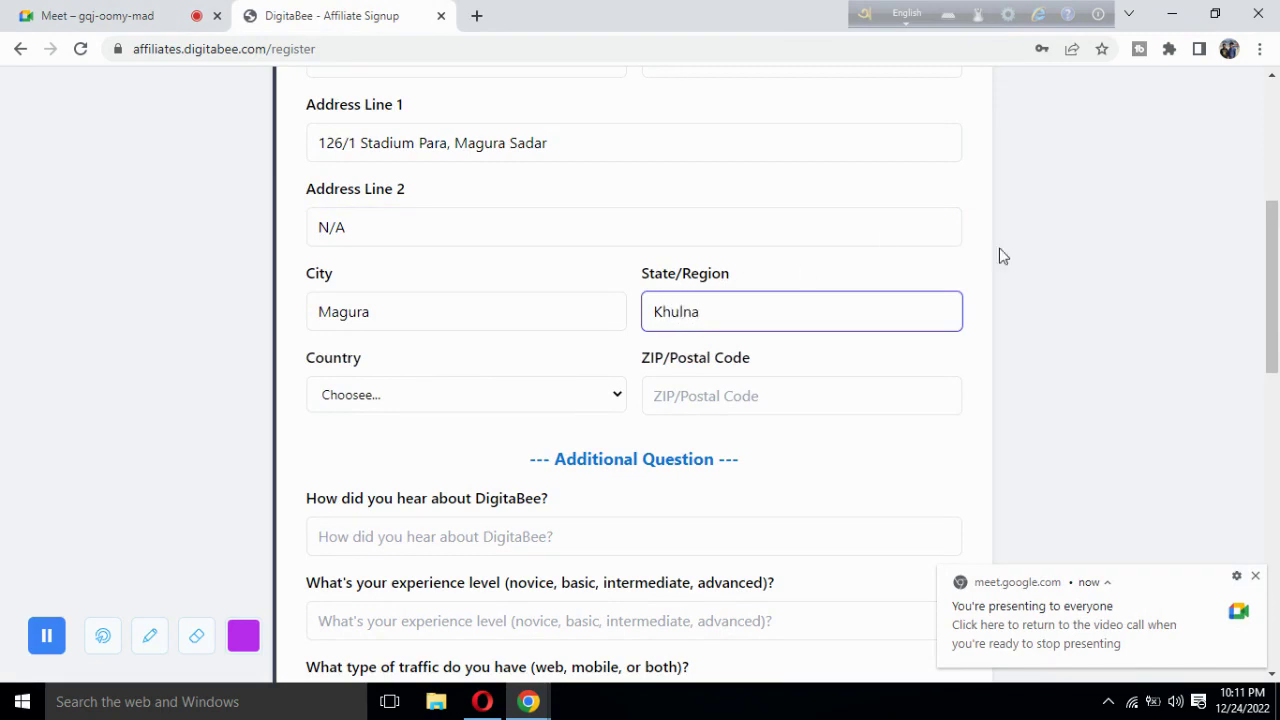
scroll(1004, 258, down, 1)
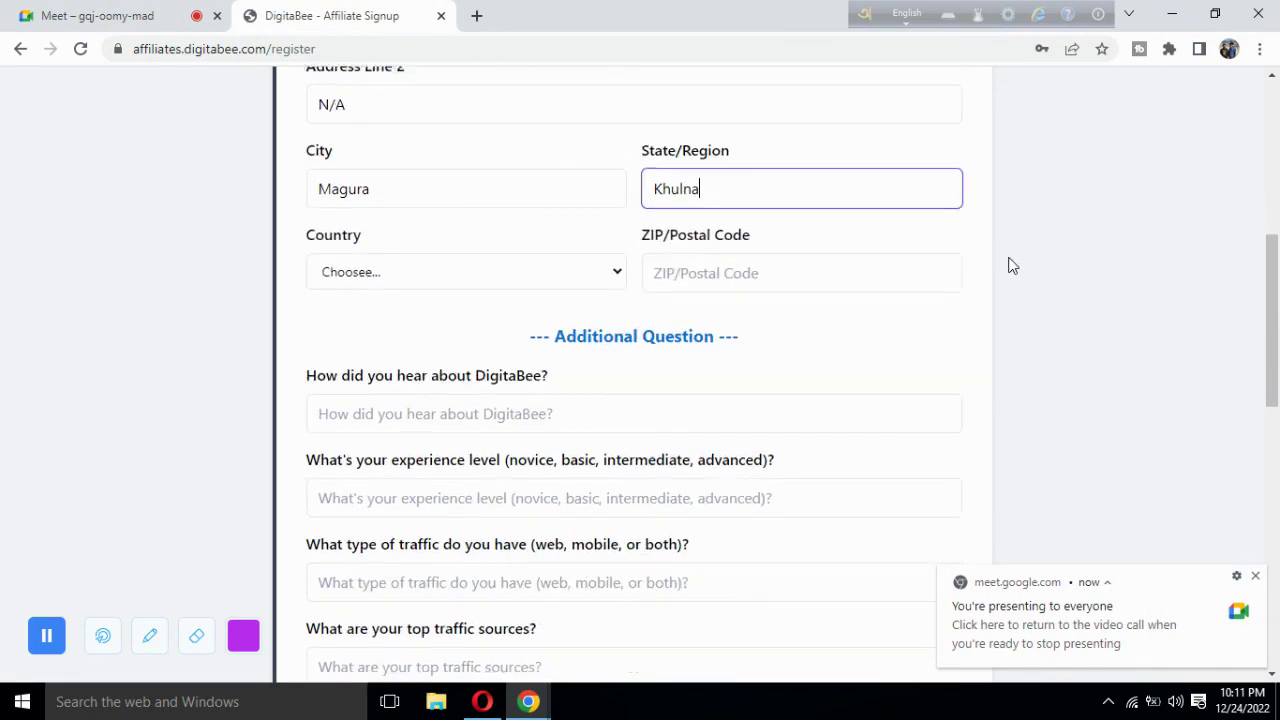
Choose Bangladesh as the country and enter 7600 as the ZIP/Postal Code.
click(423, 276)
scroll(405, 481, down, 3)
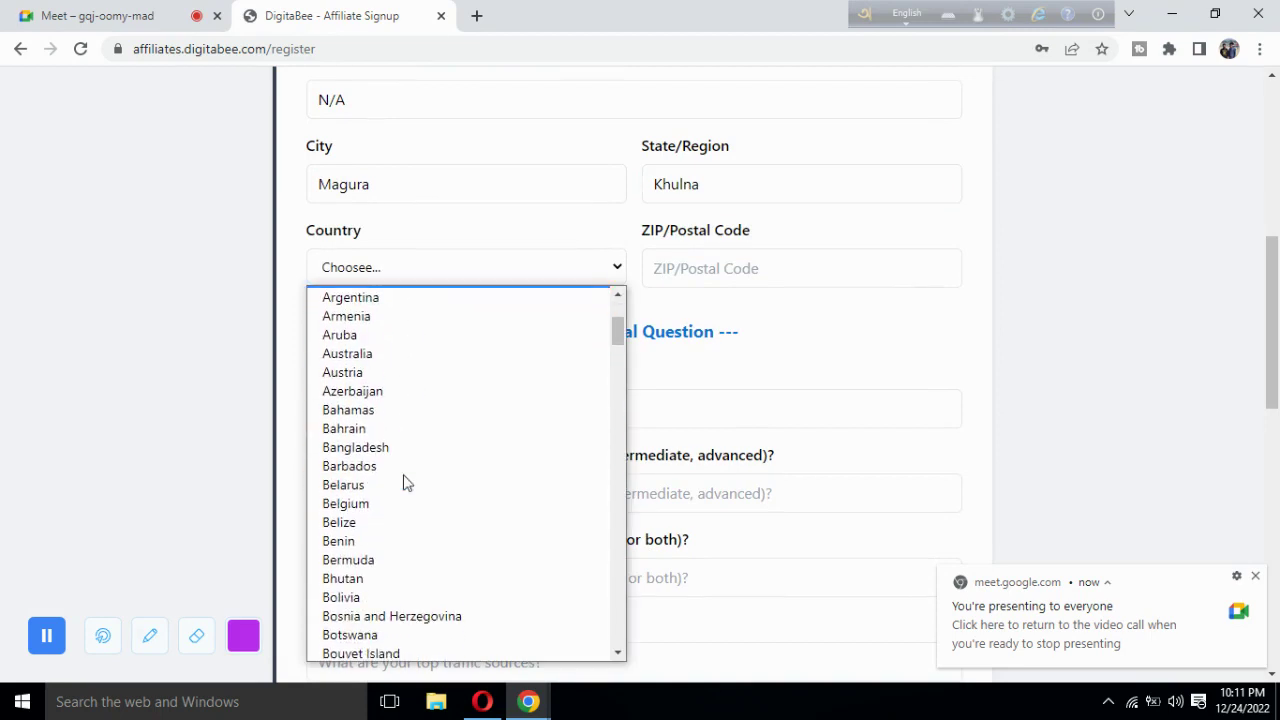
click(375, 448)
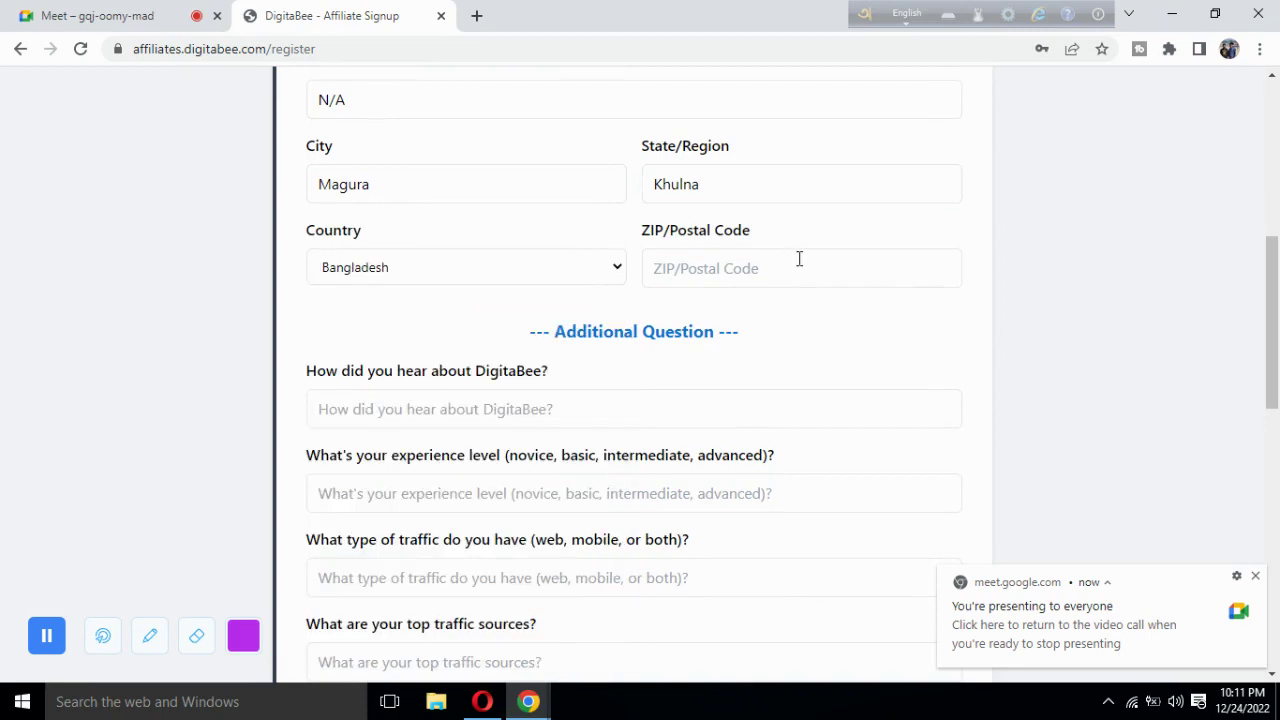
click(751, 271)
text(7600)
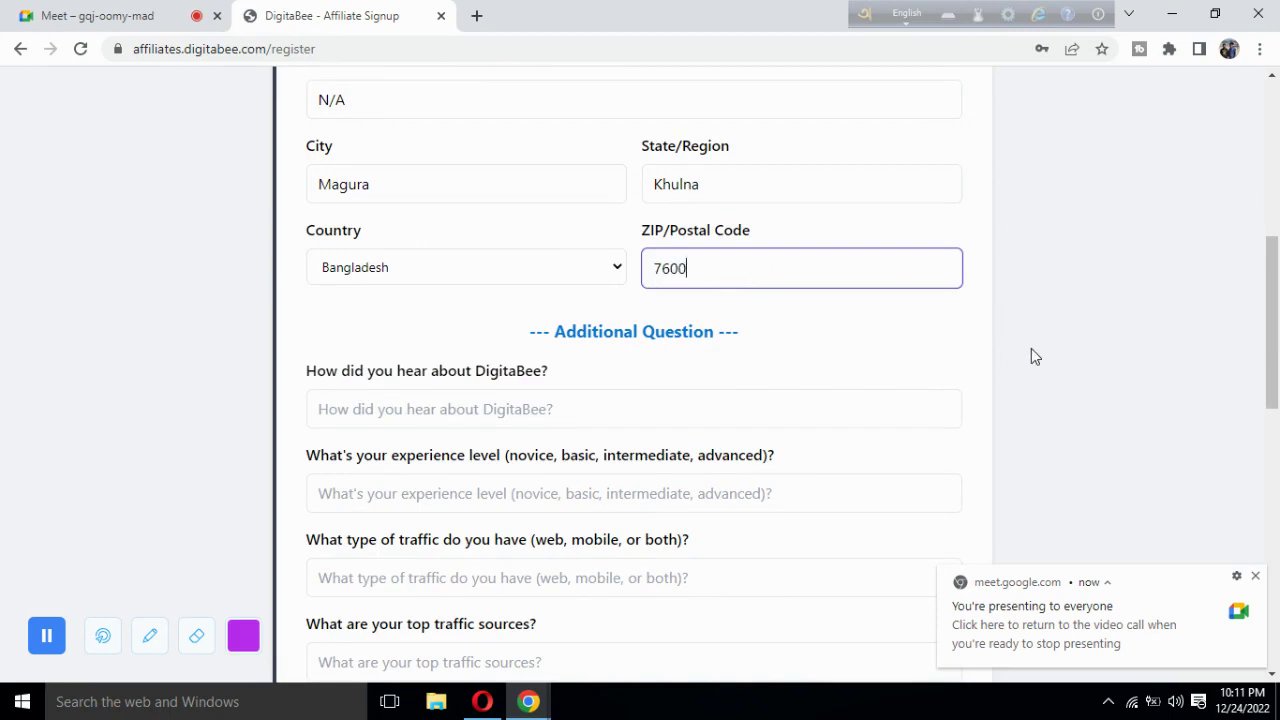
scroll(1031, 357, down, 1)
scroll(1031, 357, up, 2)
Admit another Meet guest, then highlight the 'How did you hear about DigitaBee?' question.
scroll(1033, 355, up, 4)
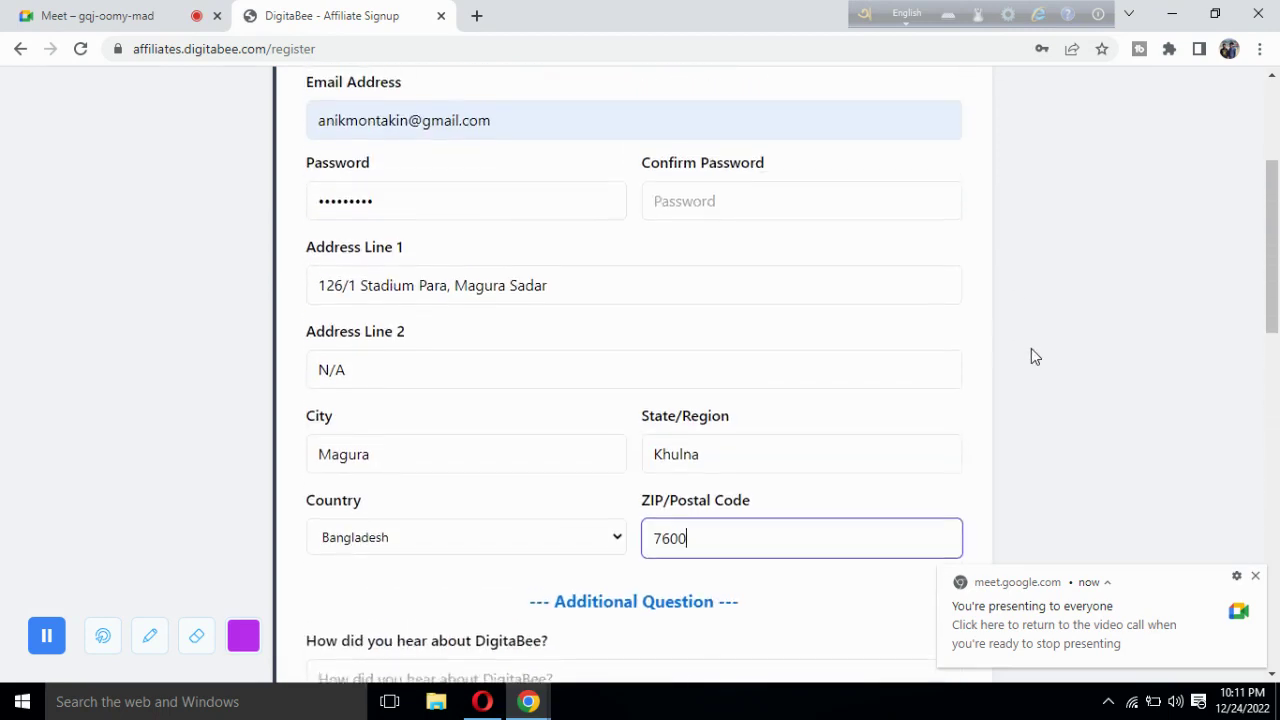
scroll(1034, 357, down, 5)
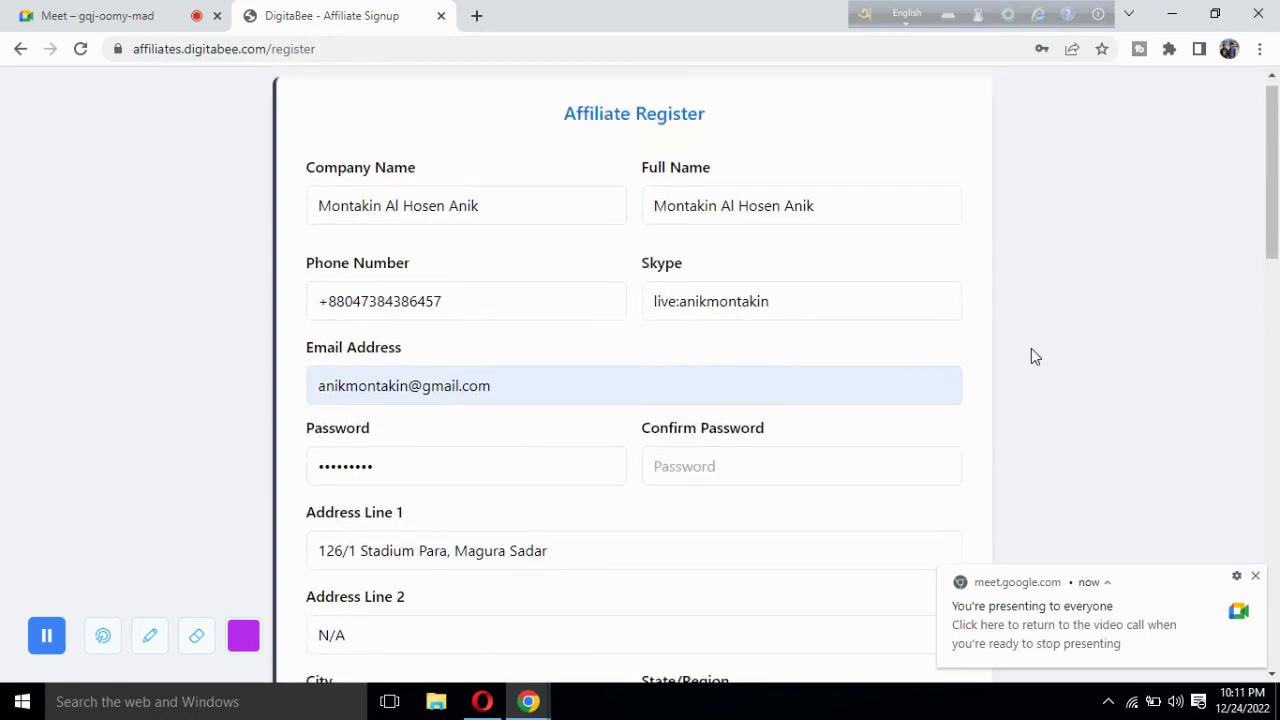
scroll(1034, 357, down, 2)
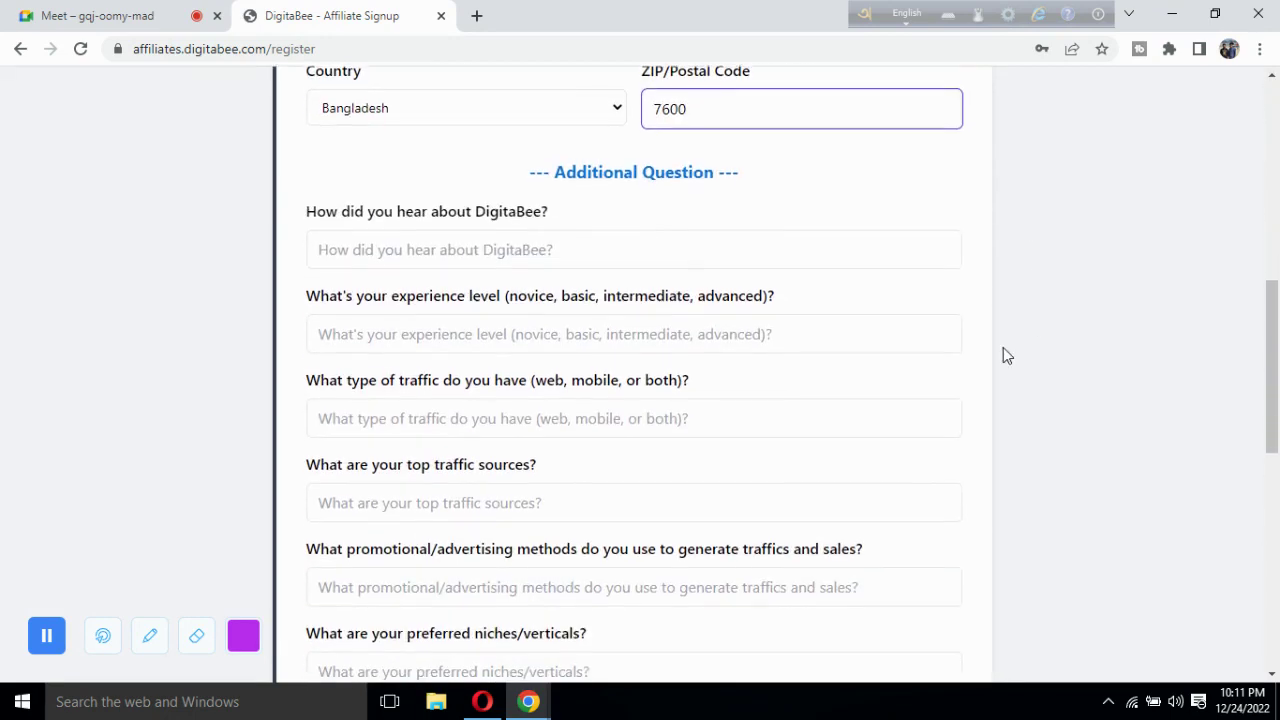
drag(533, 174, 782, 186)
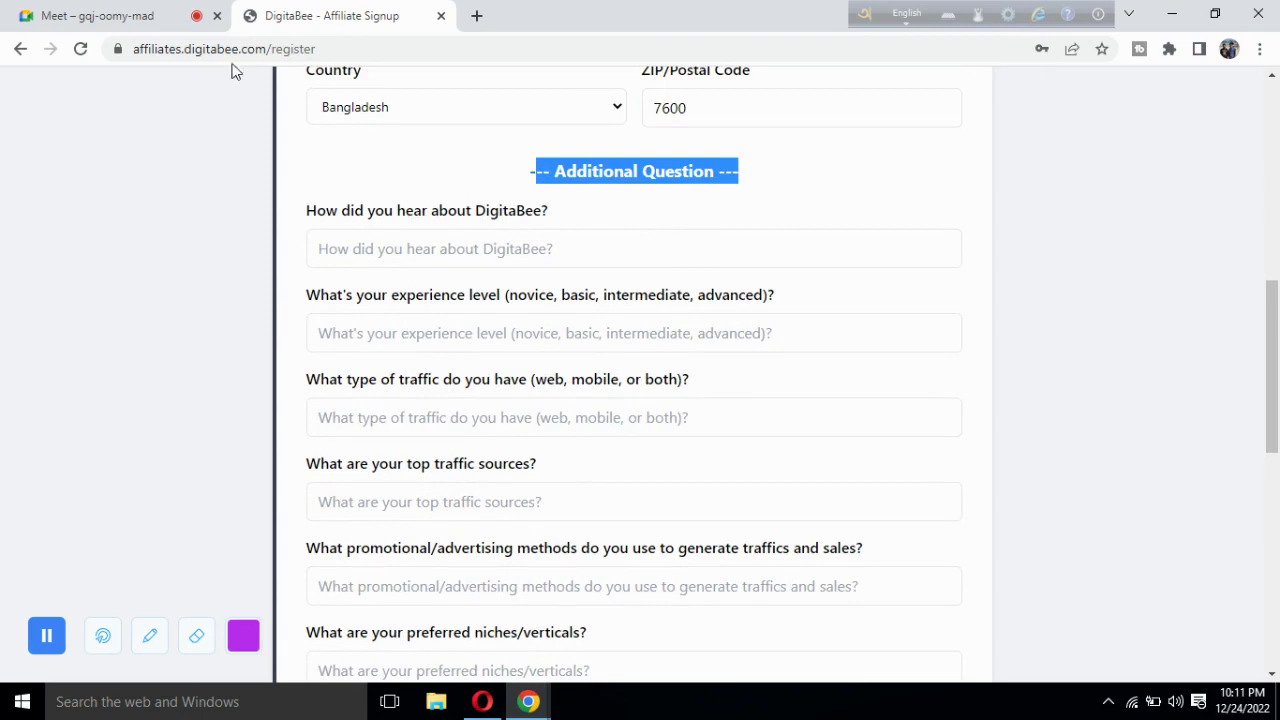
click(132, 17)
click(830, 175)
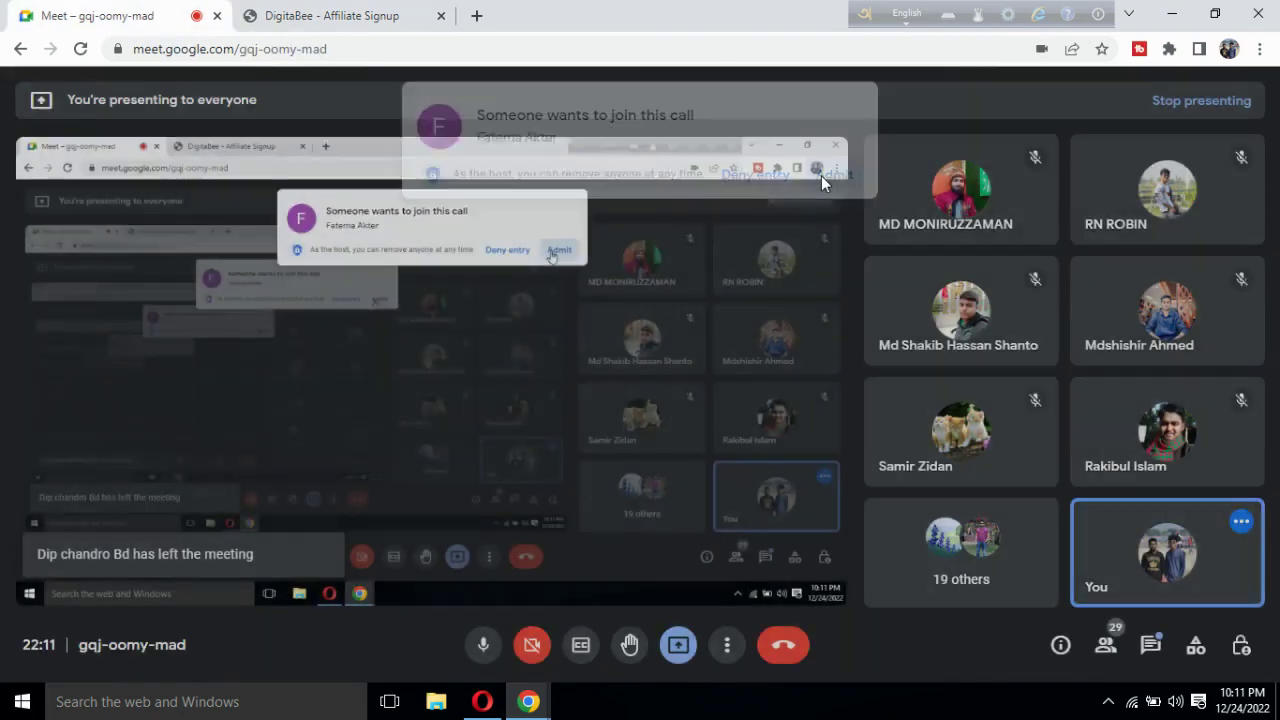
click(386, 13)
click(479, 191)
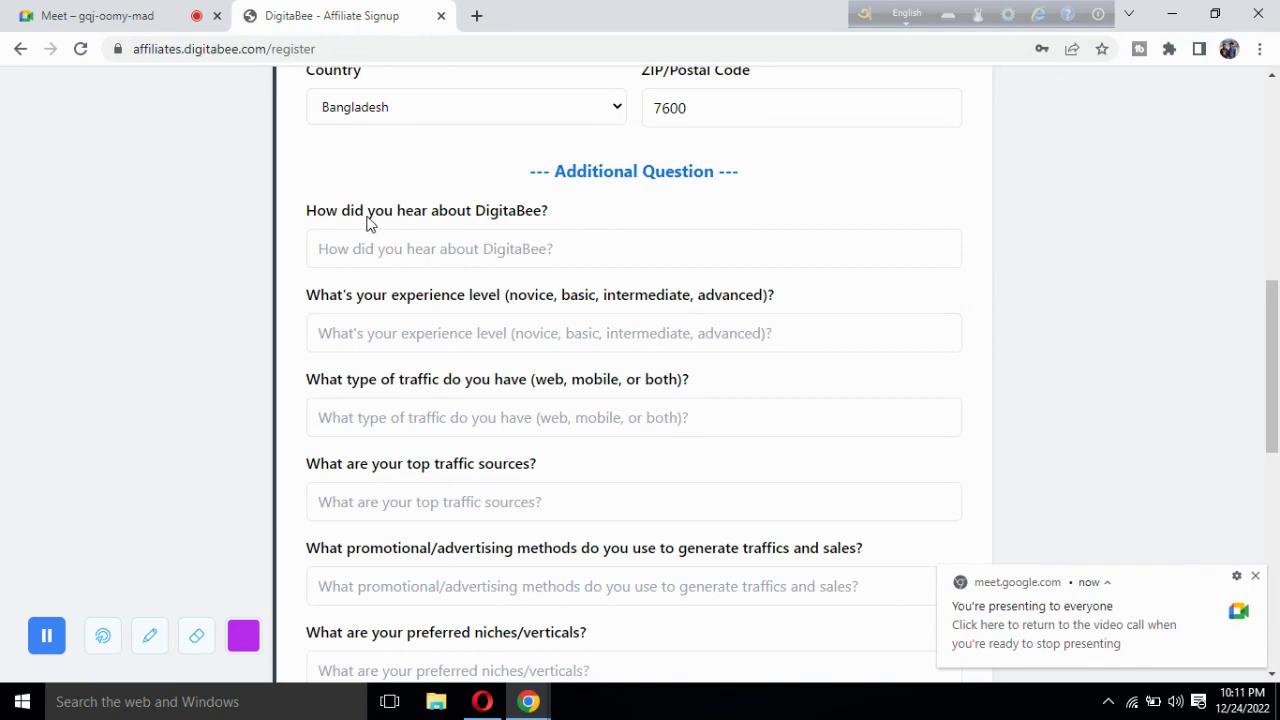
drag(560, 211, 296, 220)
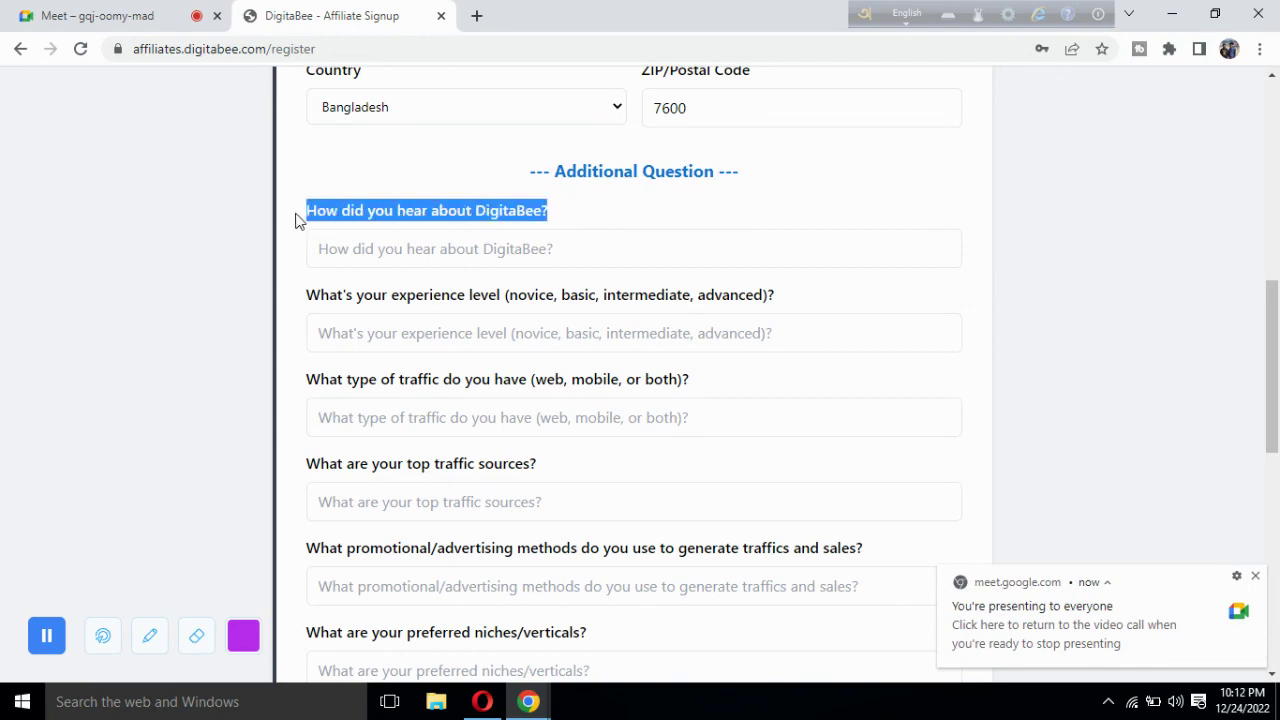
Start answering 'How did you hear about DigitaBee?', then erase the mistyped entry.
click(399, 250)
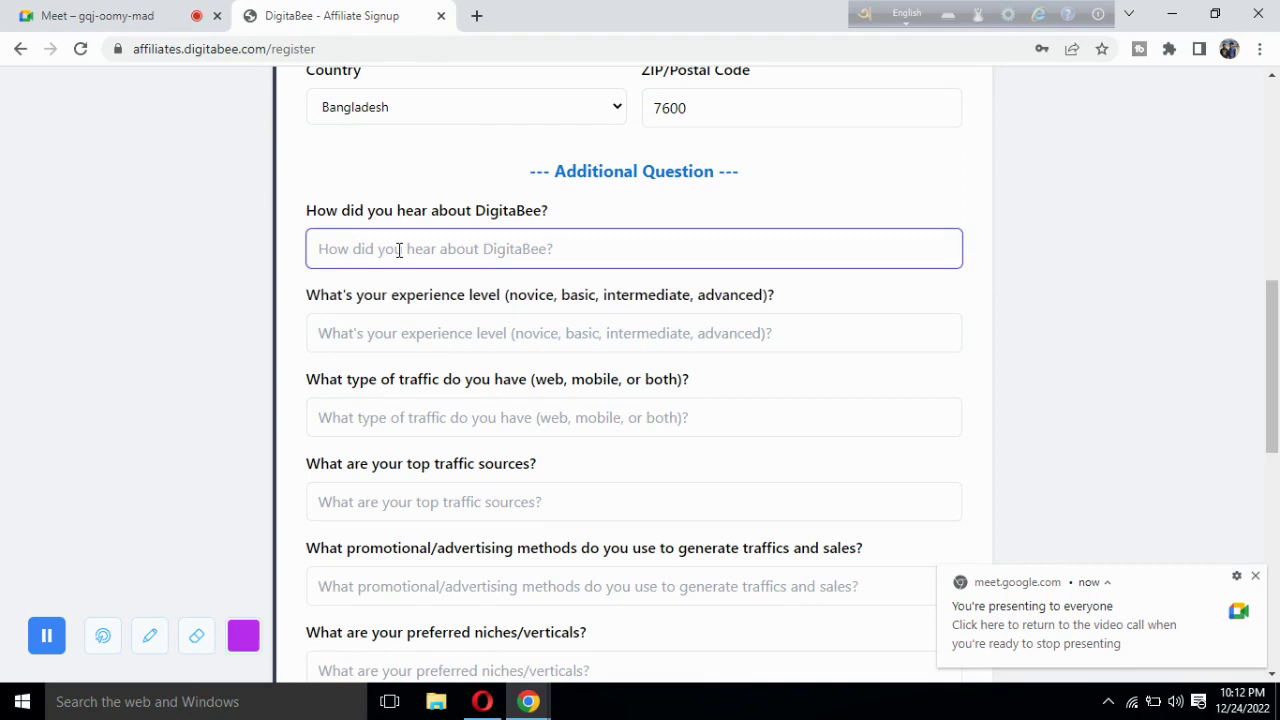
text(Fac)
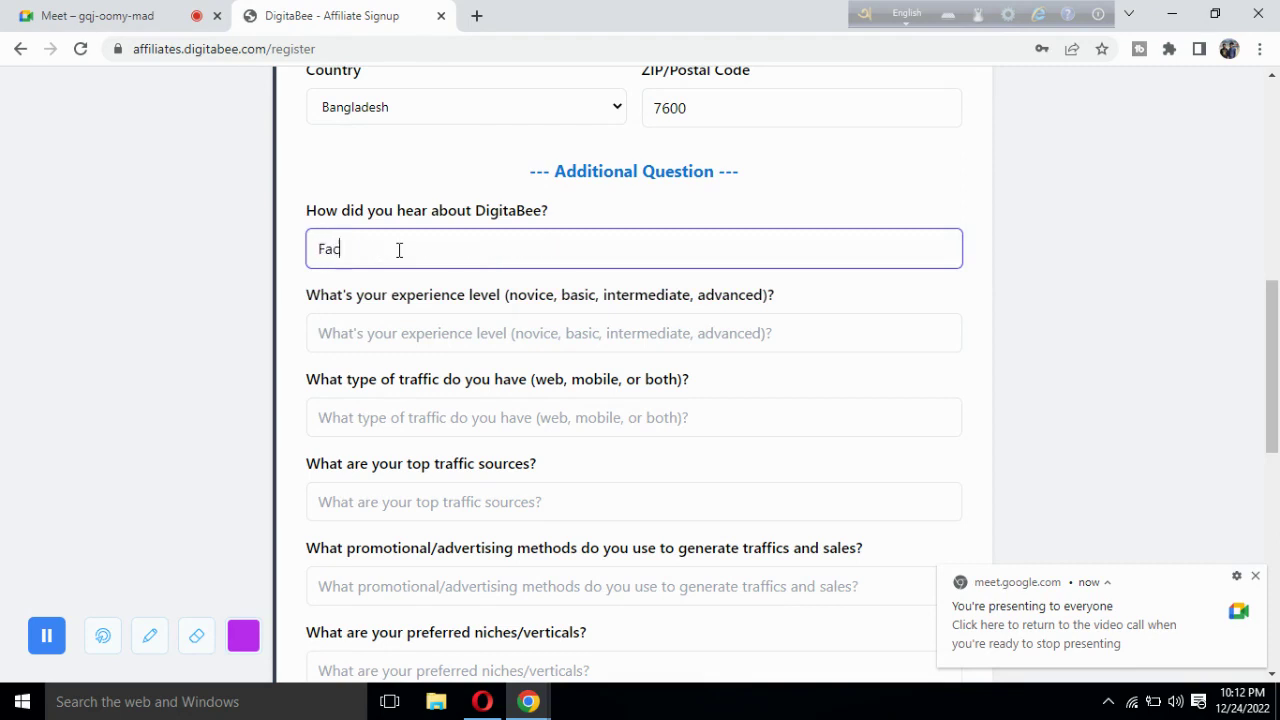
text(ebokk)
key(BackSpace)
key(BackSpace)
text(ok)
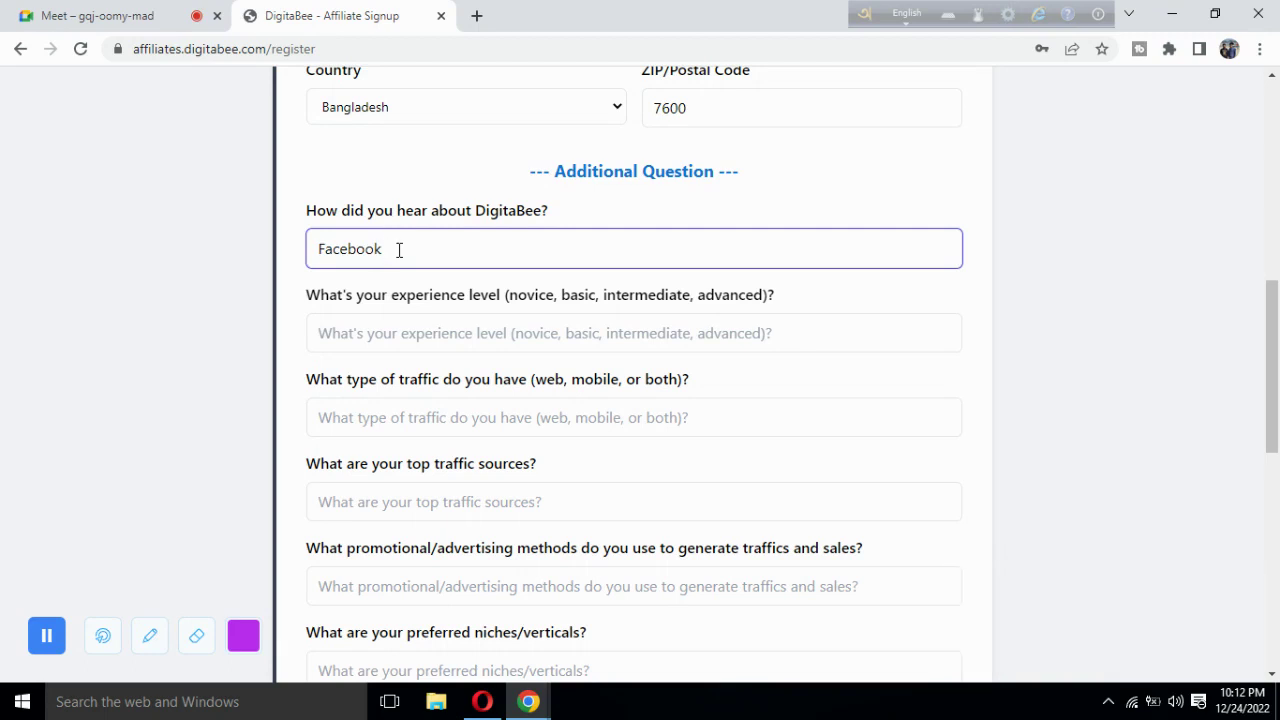
key(BackSpace)
key(BackSpace)
key(BackSpace)
key(BackSpace)
key(BackSpace)
key(BackSpace)
key(BackSpace)
key(BackSpace)
key(BackSpace)
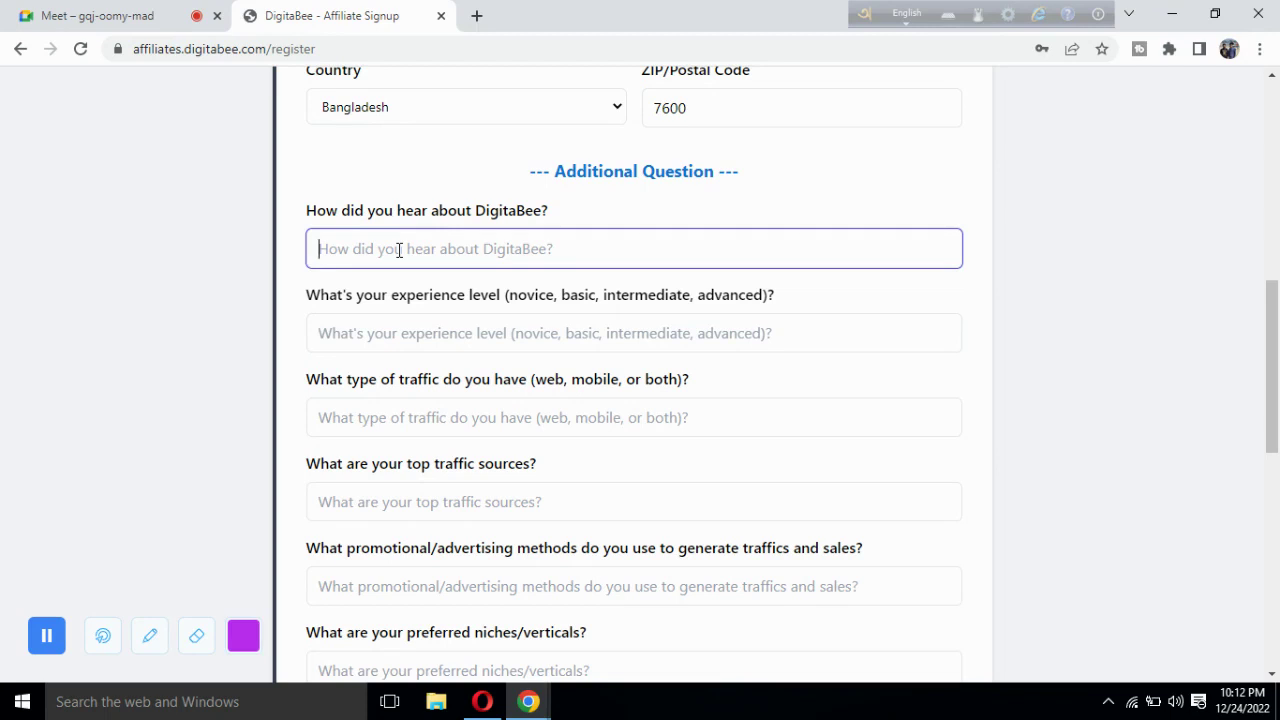
Admit the person waiting to join the Google Meet call, then return to the form.
click(60, 15)
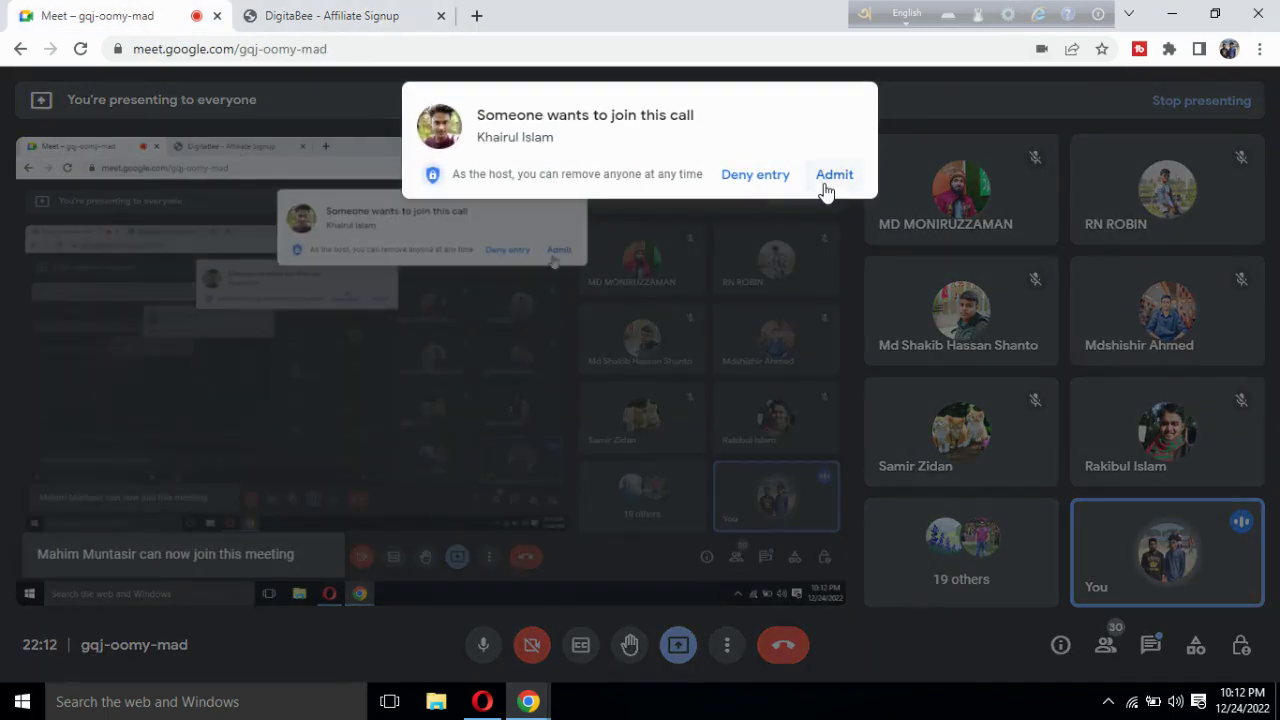
click(832, 176)
click(330, 15)
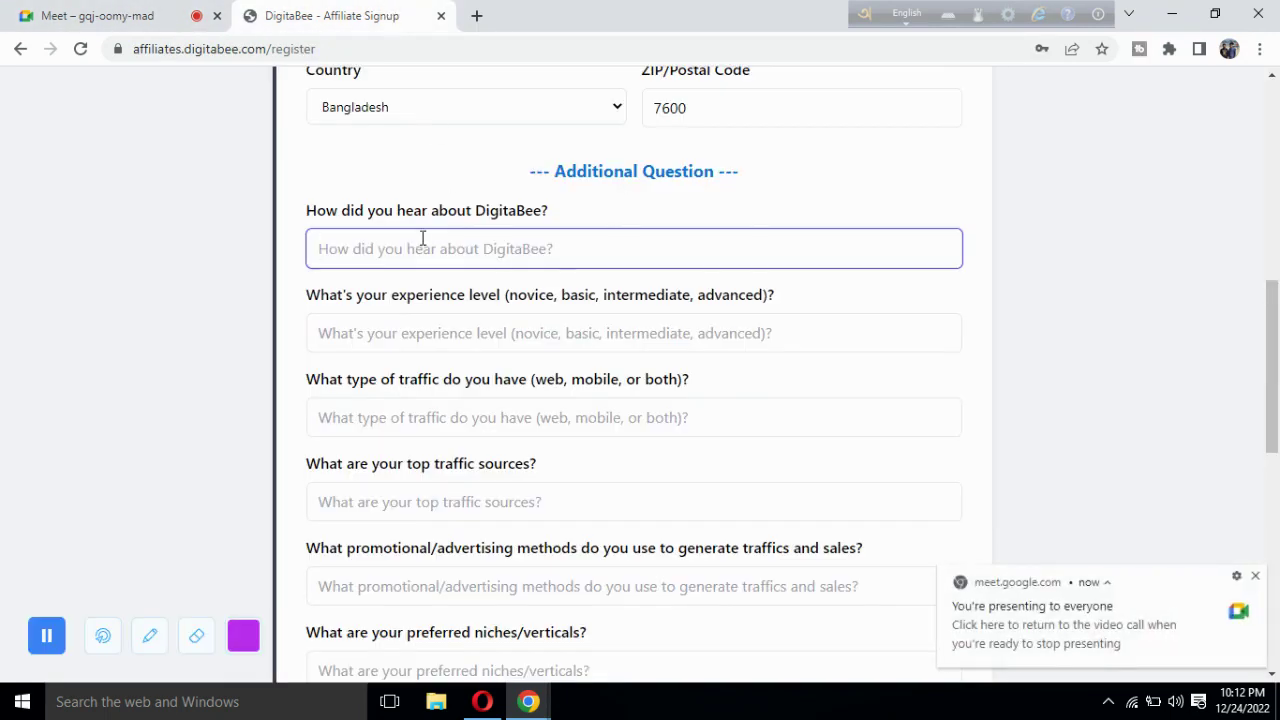
Enter Facebook as how you heard about DigitaBee and dismiss the Meet notification.
text(Face)
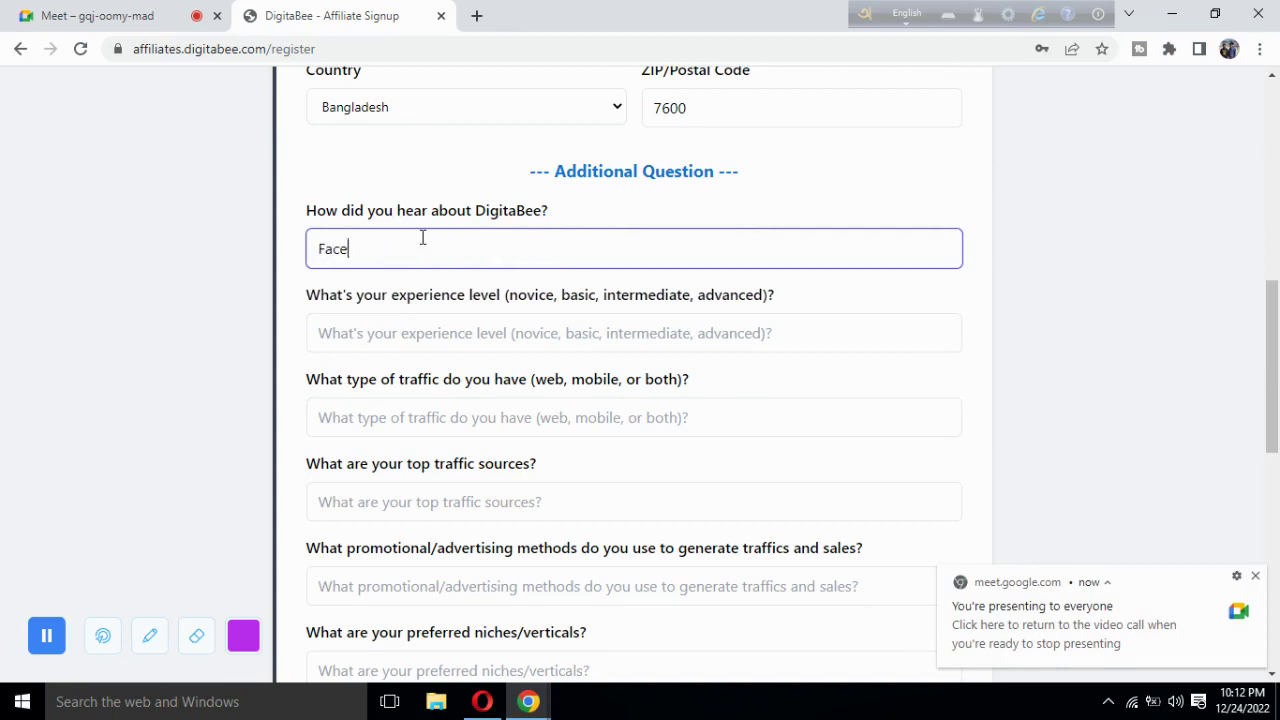
text(book)
click(1256, 578)
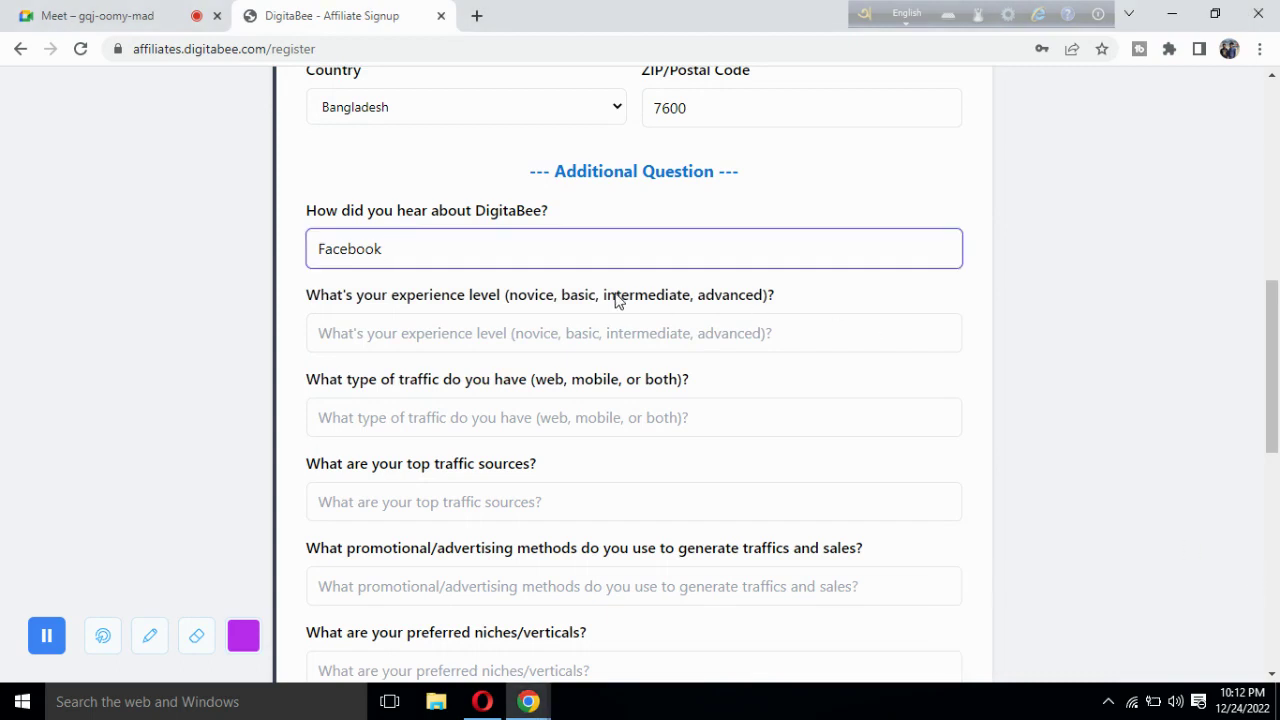
scroll(616, 300, down, 1)
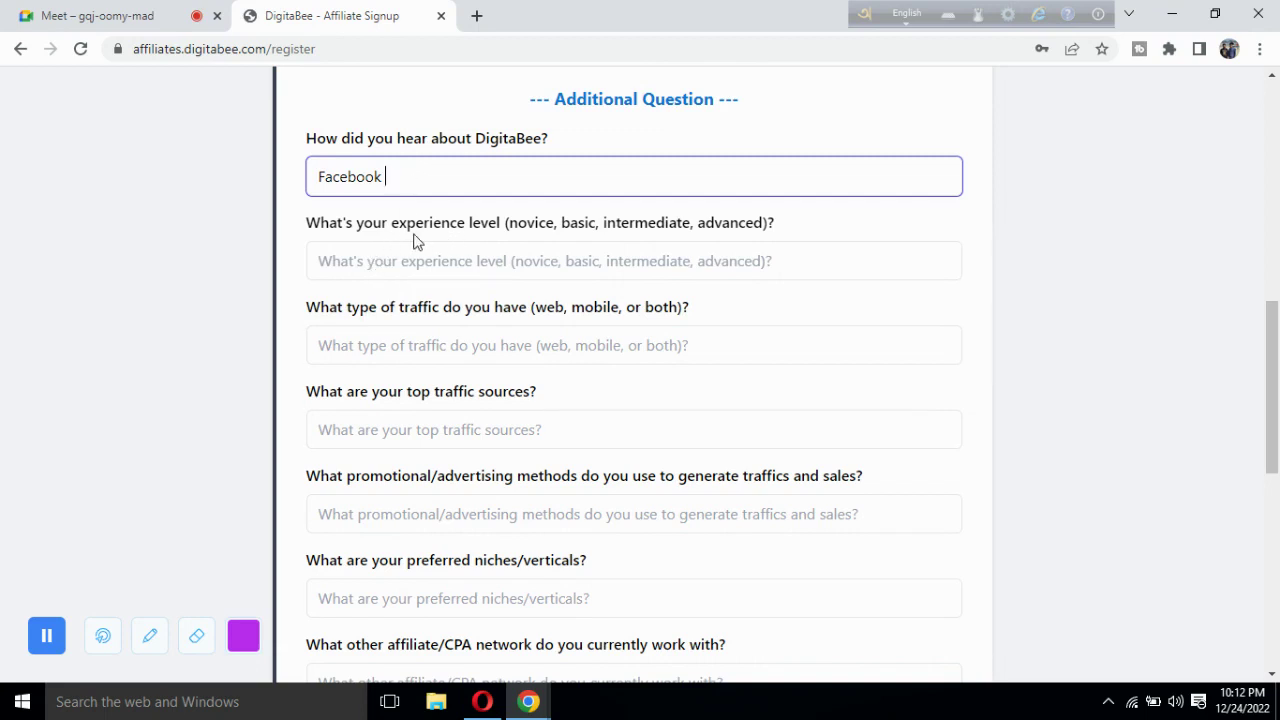
Admit the waiting guest into the Google Meet call and return to the form.
click(148, 14)
click(852, 182)
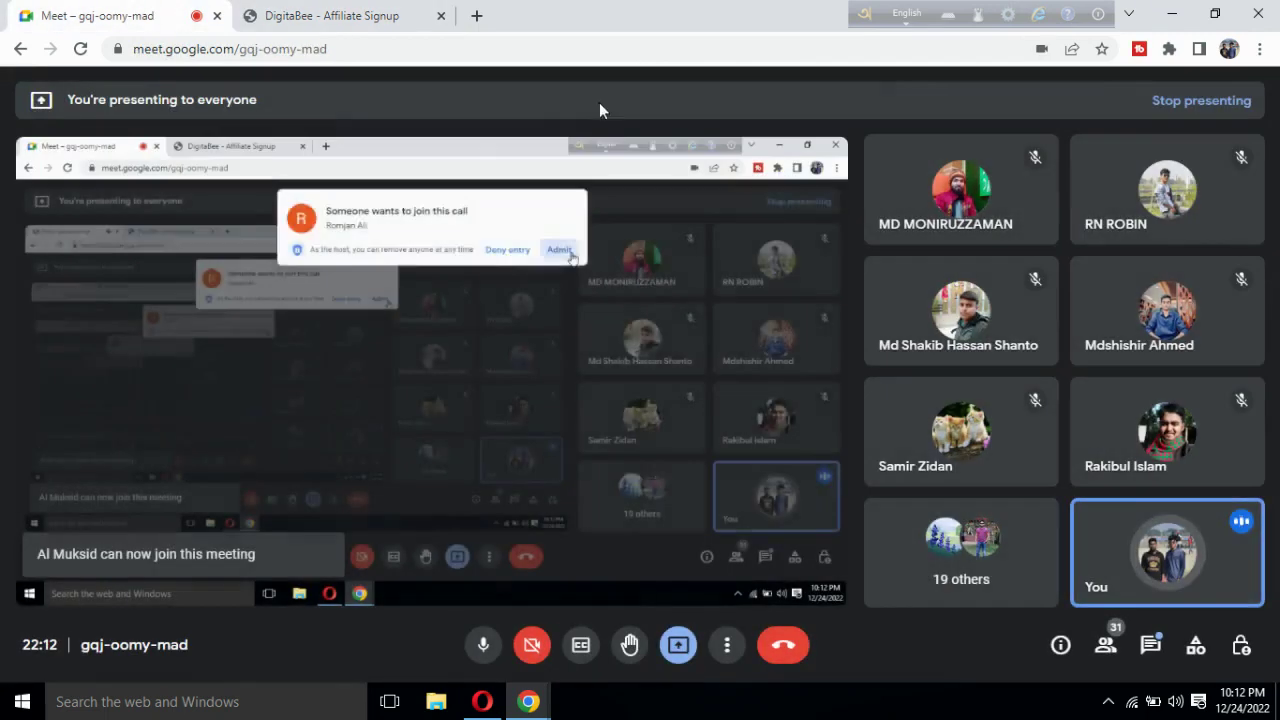
click(377, 15)
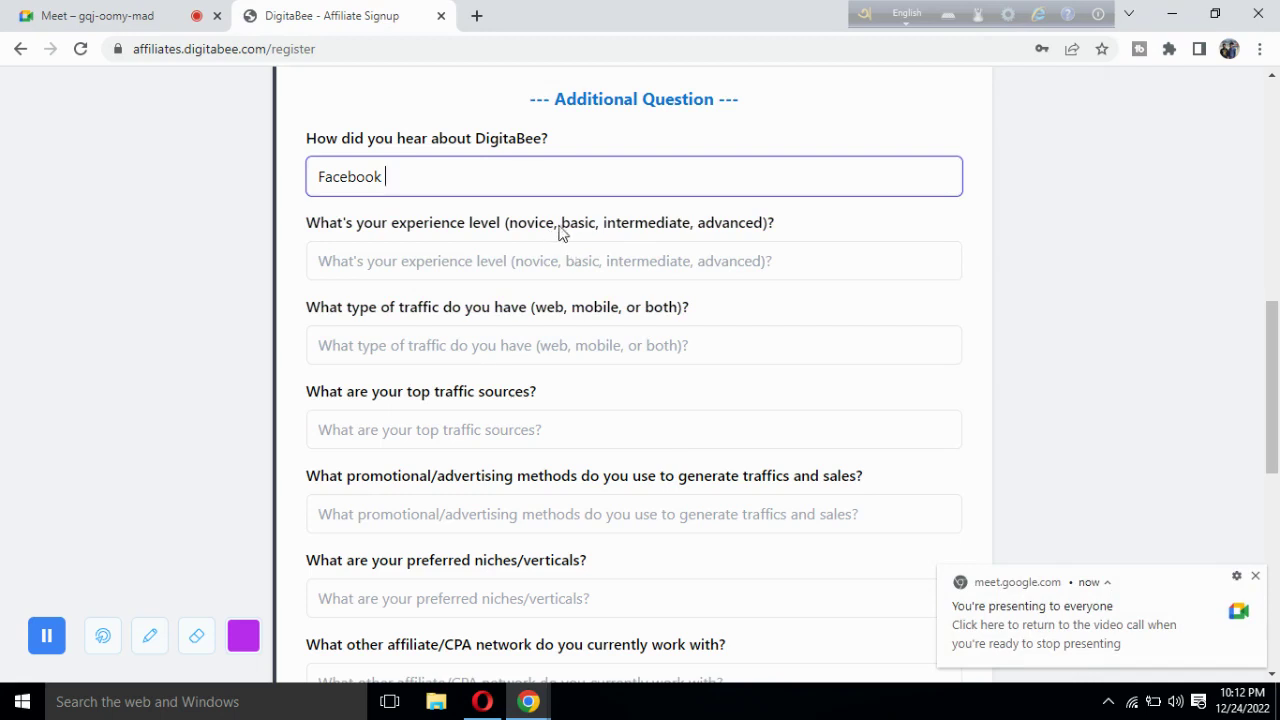
Paste 'basic' into the experience-level answer and capitalise it to Basic.
drag(561, 228, 597, 238)
key(ctrl+c)
click(497, 269)
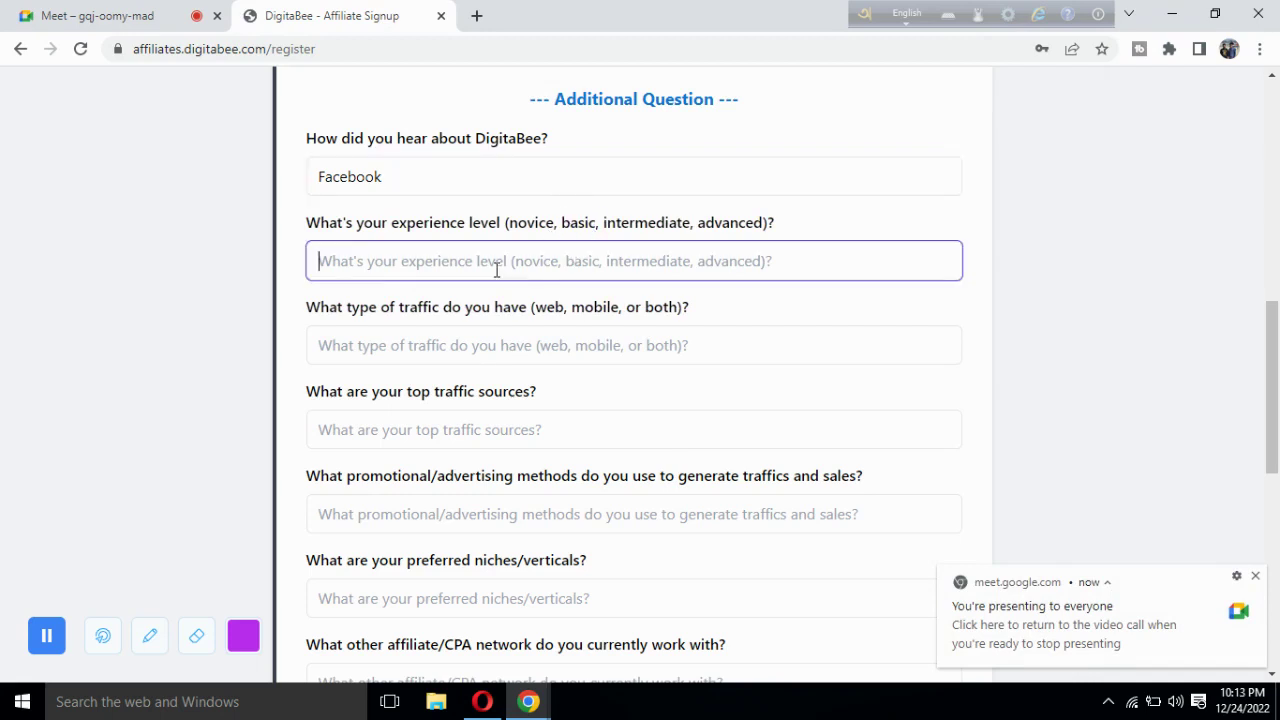
key(ctrl+v)
click(328, 262)
key(BackSpace)
text(B)
click(377, 263)
text(,)
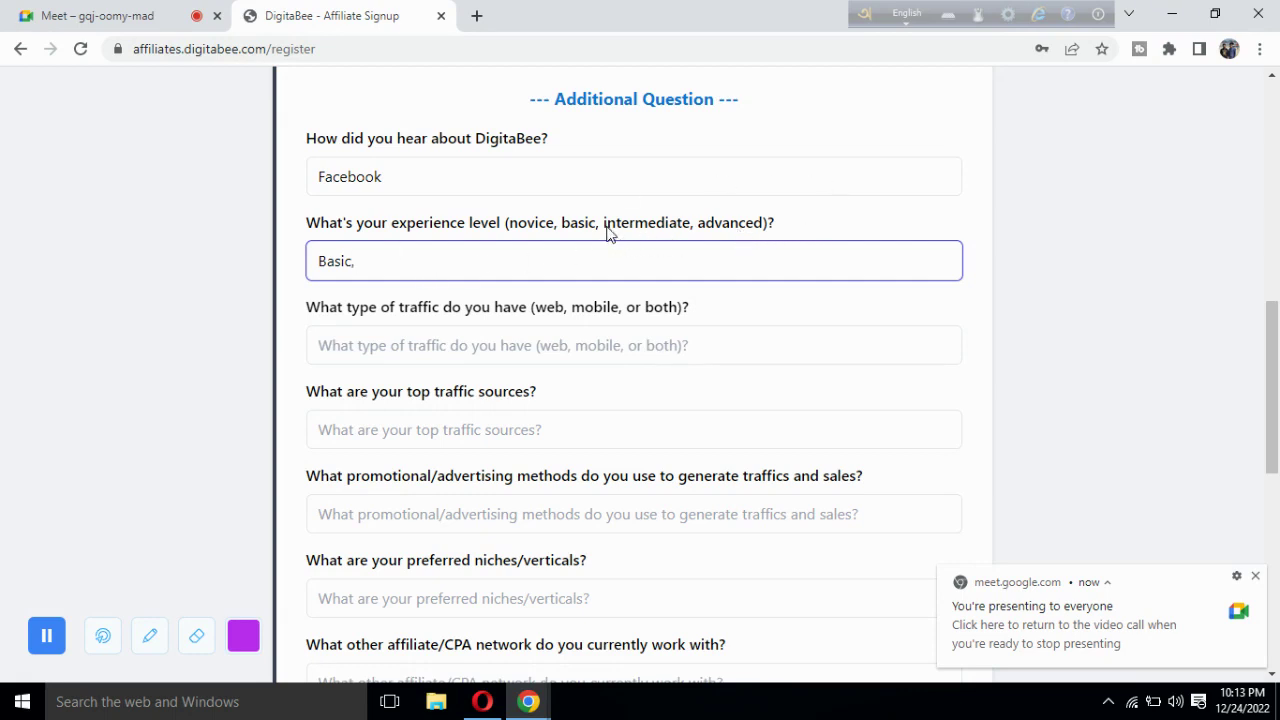
key(BackSpace)
key(BackSpace)
text(c)
scroll(285, 336, down, 1)
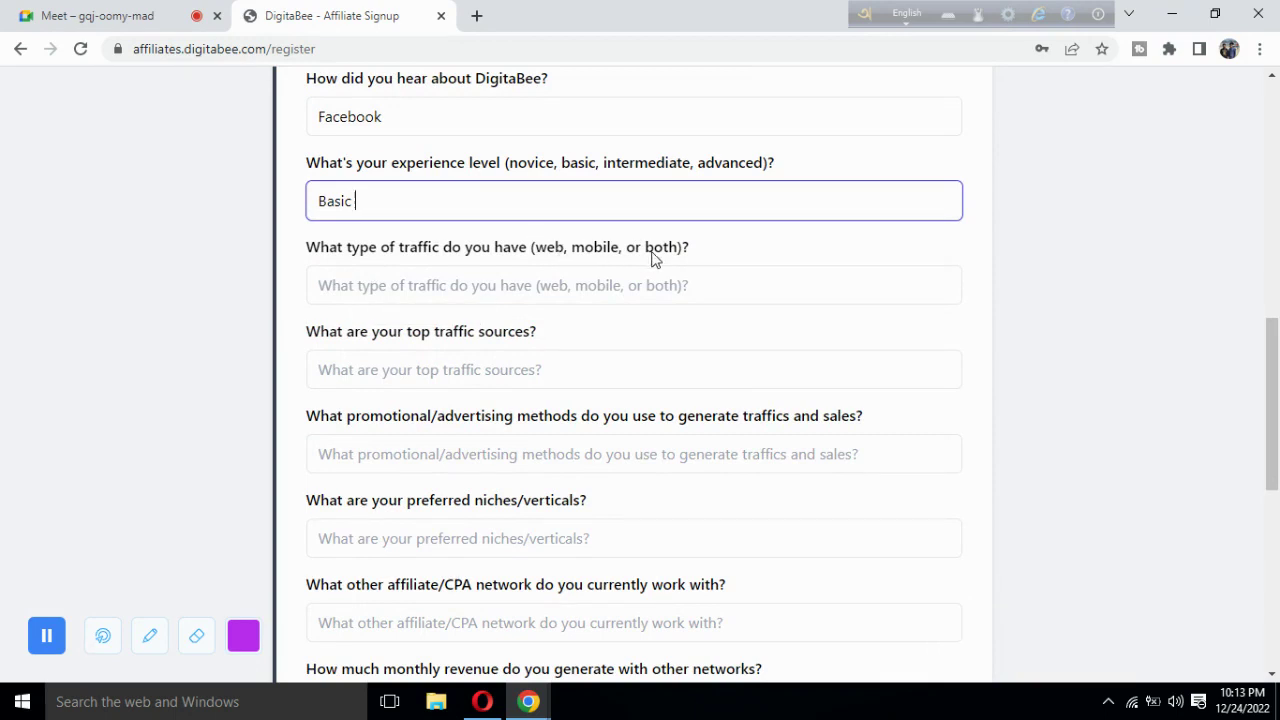
Answer 'What type of traffic do you have' with Both.
double_click(545, 248)
drag(680, 251, 542, 256)
click(542, 256)
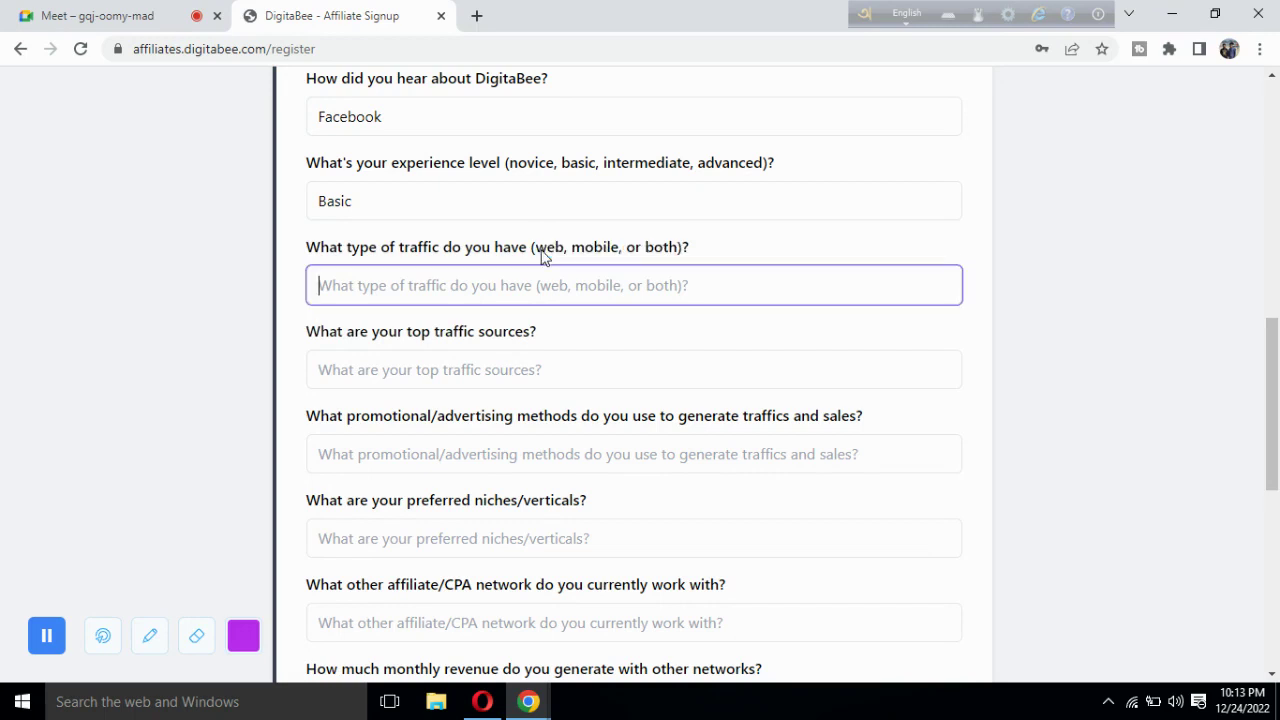
drag(641, 251, 652, 256)
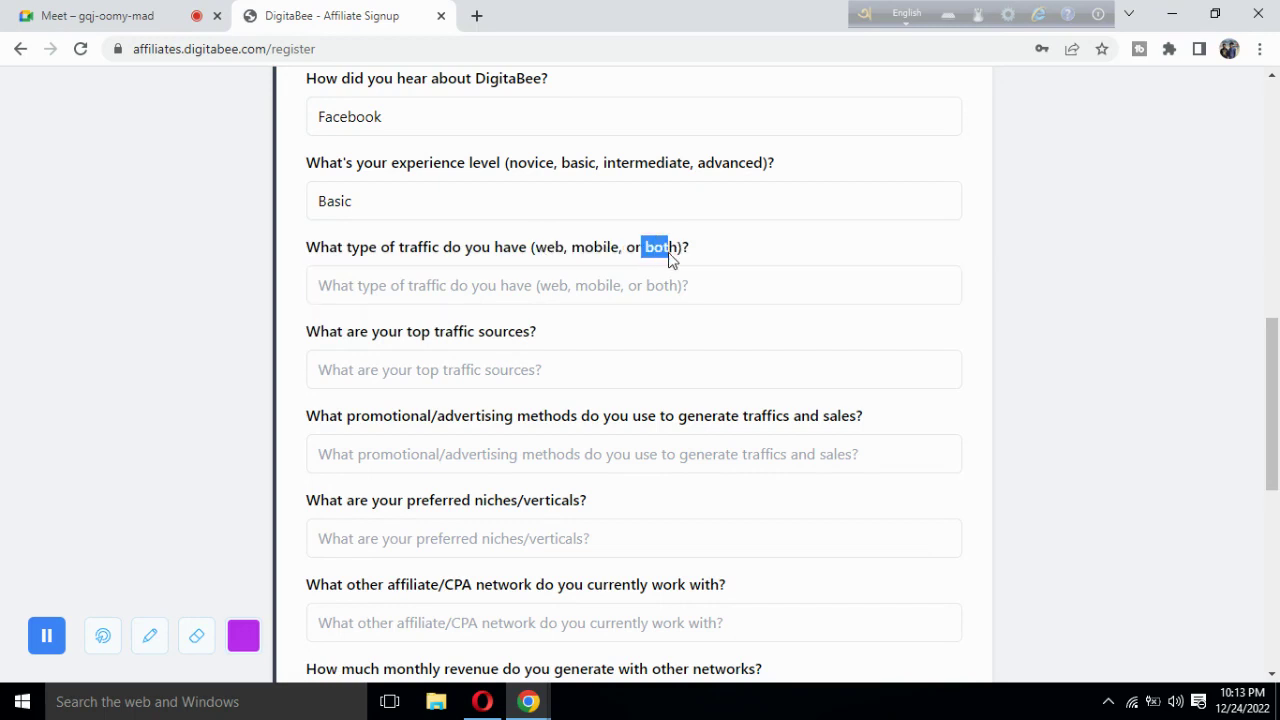
click(557, 285)
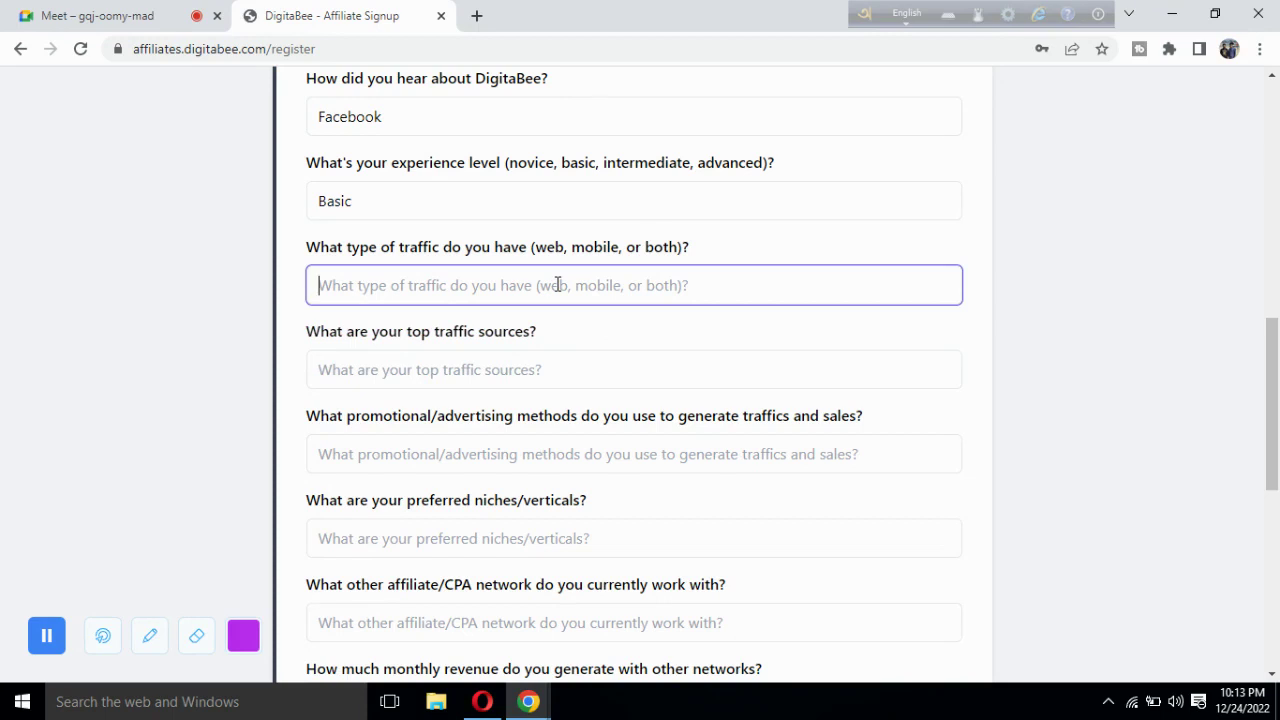
text(Both)
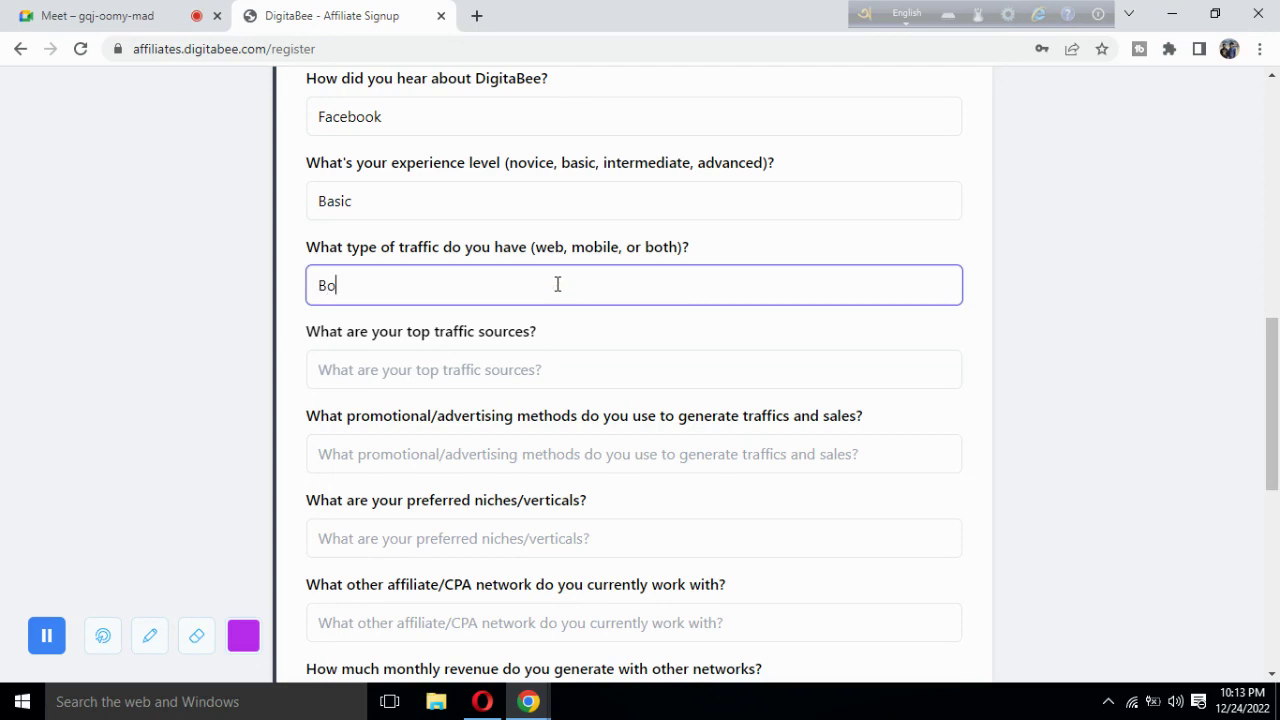
Place the caret in the top traffic sources field and scroll down slightly.
click(438, 372)
right_click(429, 378)
click(360, 374)
scroll(362, 378, down, 1)
scroll(361, 378, down, 1)
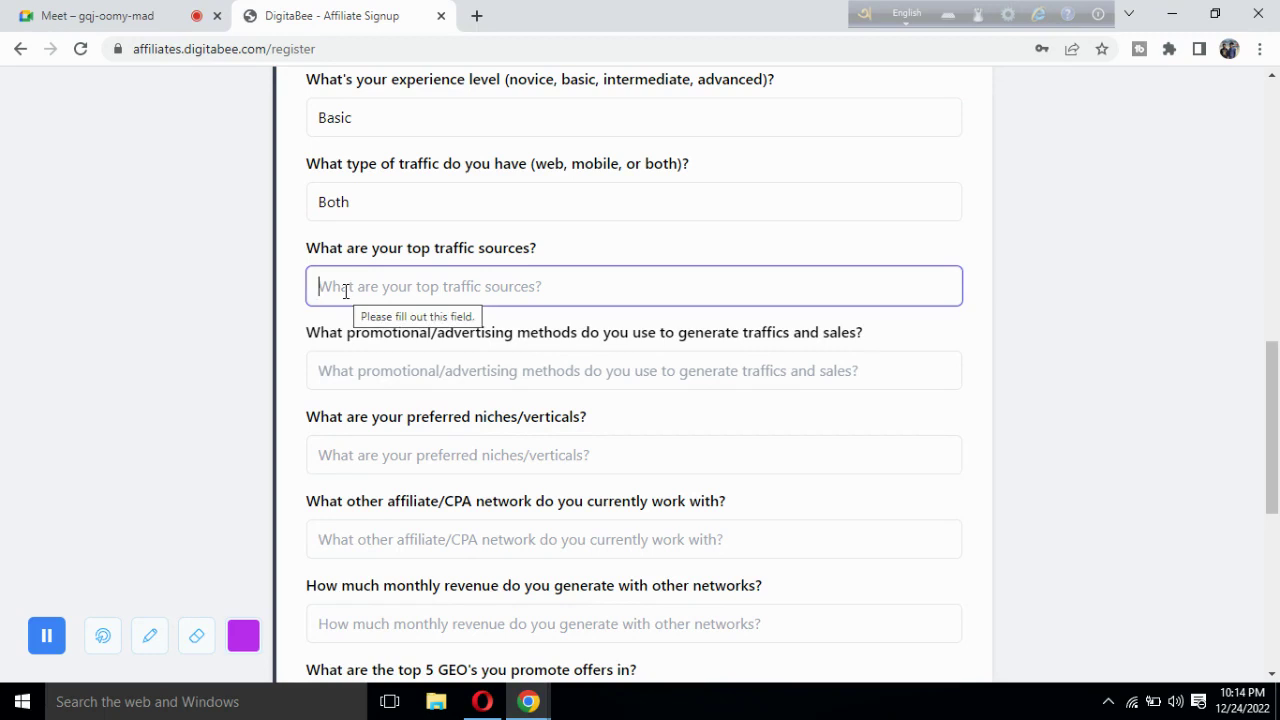
Check the Meet tab, then enter Google as the top traffic source.
click(120, 15)
click(326, 10)
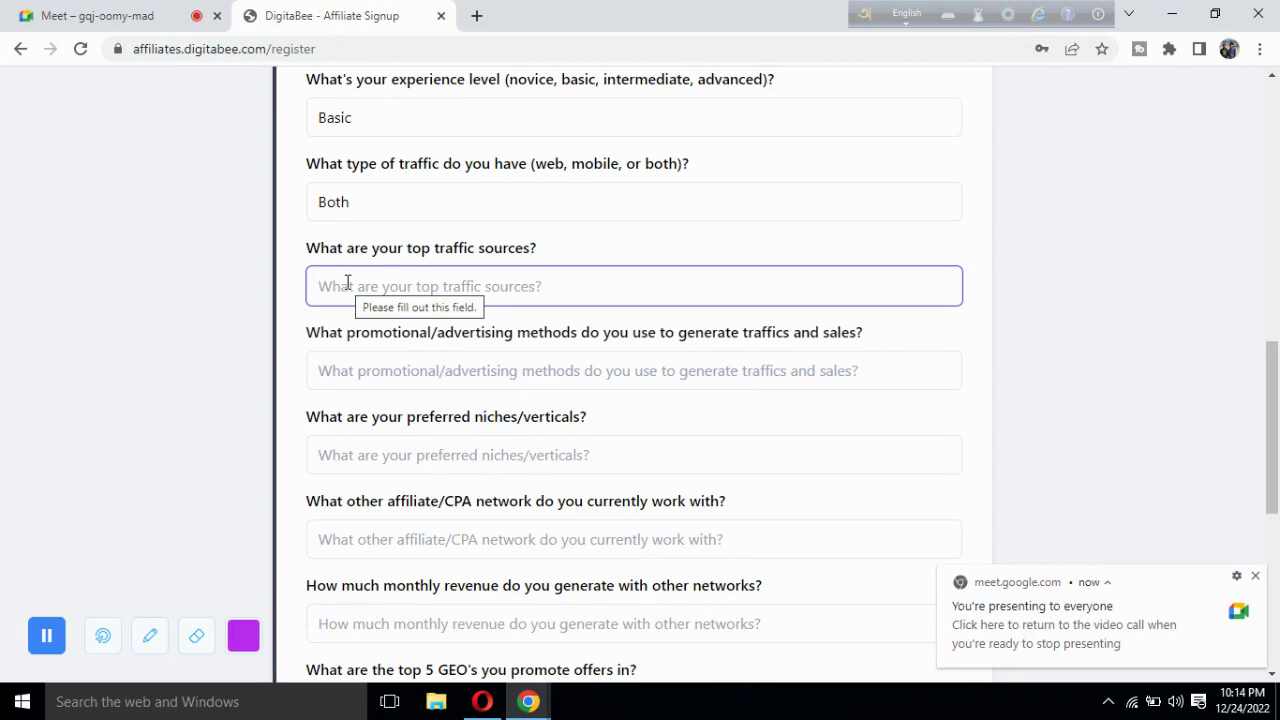
text(G)
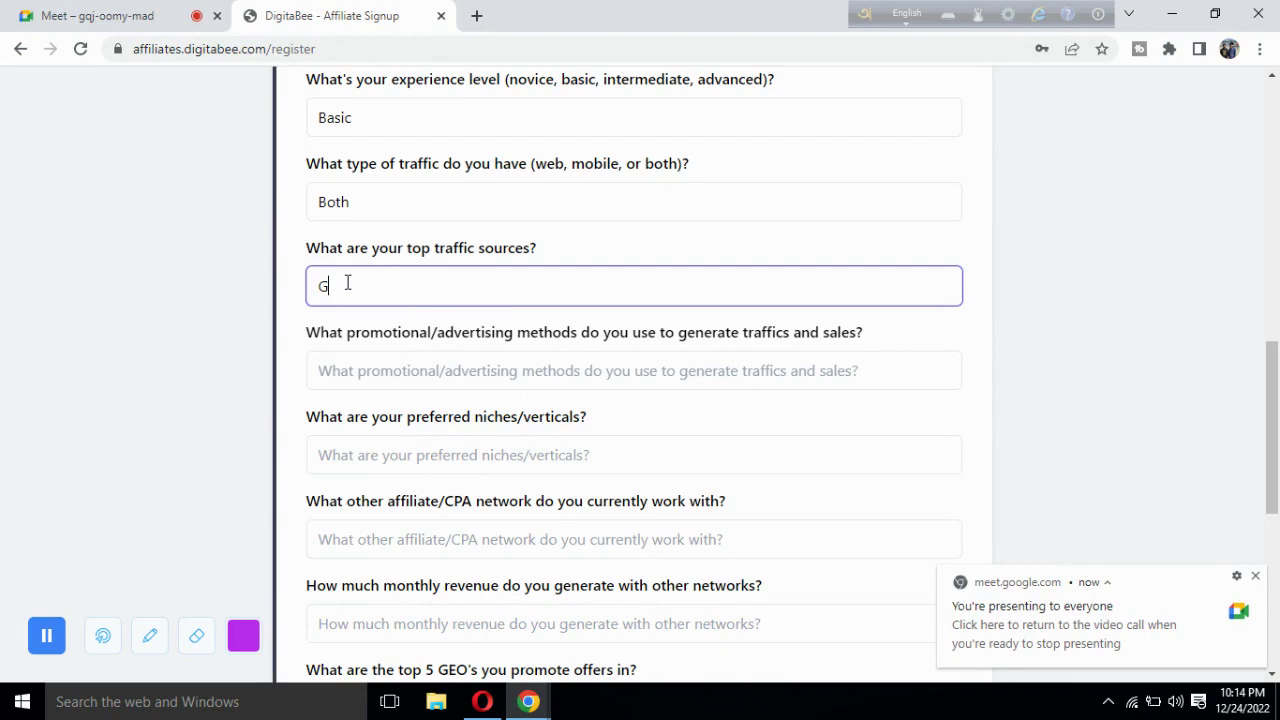
text(oogle)
click(270, 312)
scroll(270, 314, down, 1)
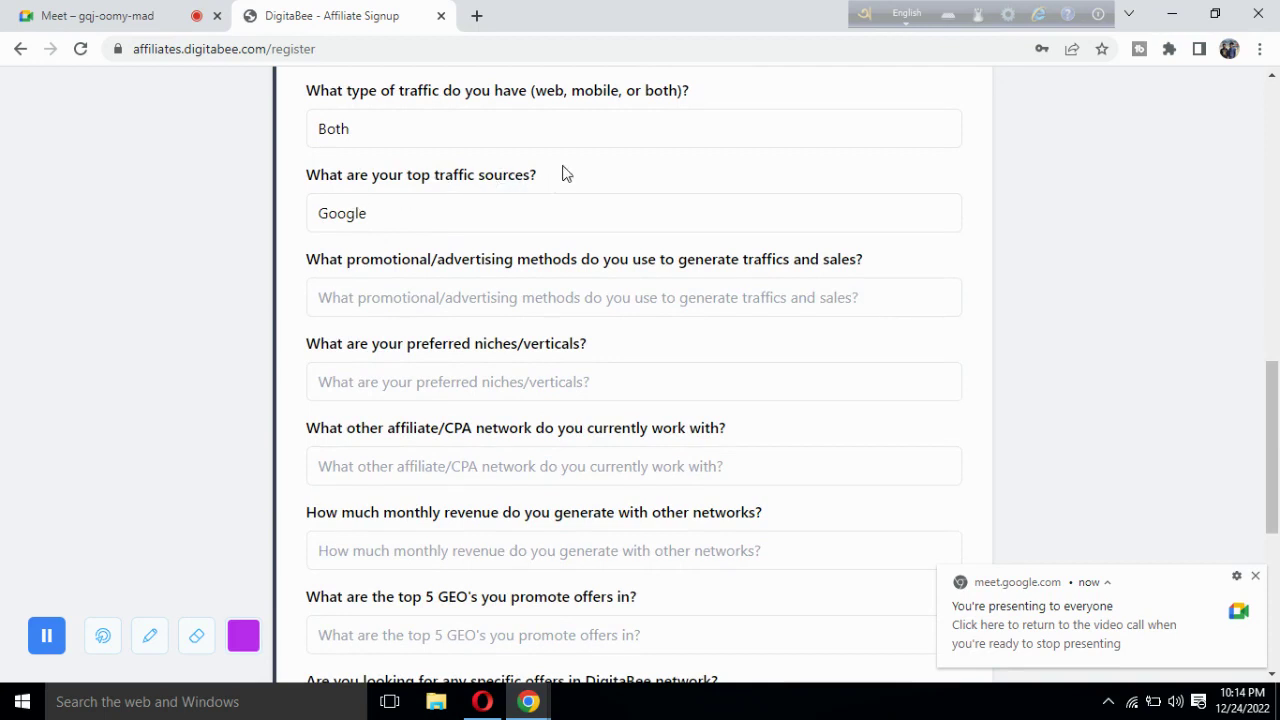
Highlight the traffic sources question and the Google answer to review them.
drag(540, 180, 440, 191)
click(394, 213)
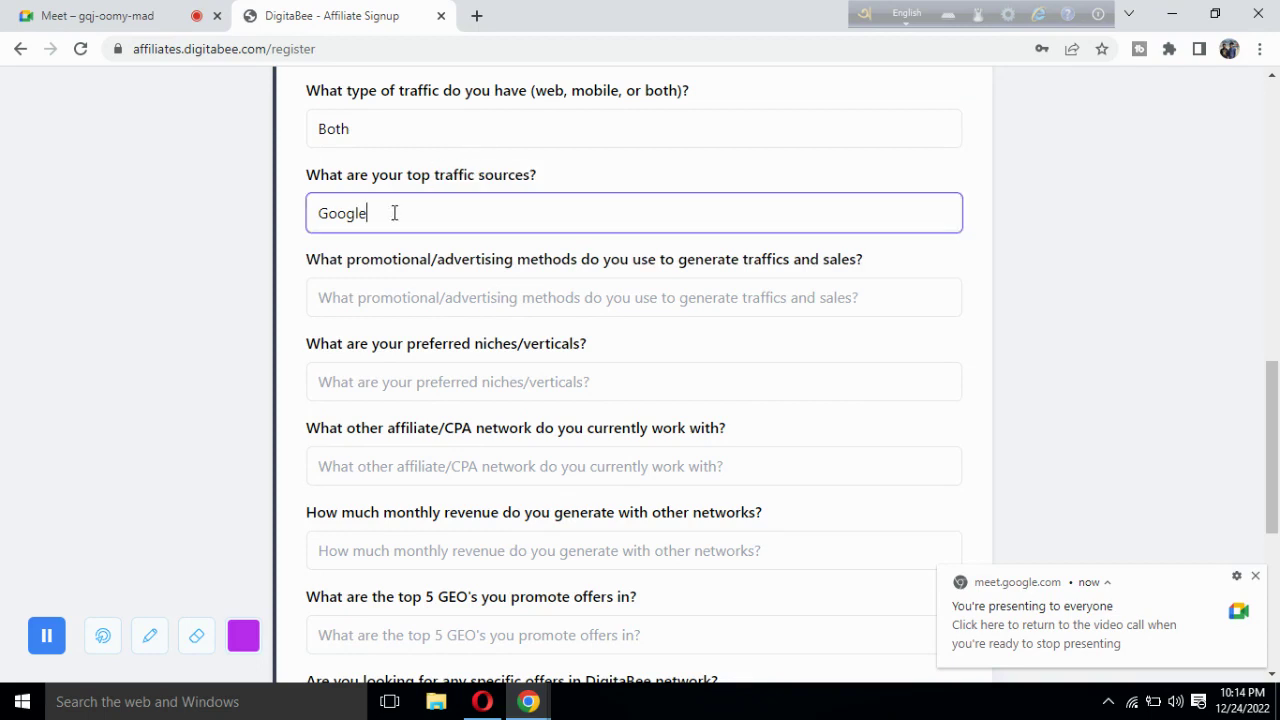
scroll(300, 258, down, 1)
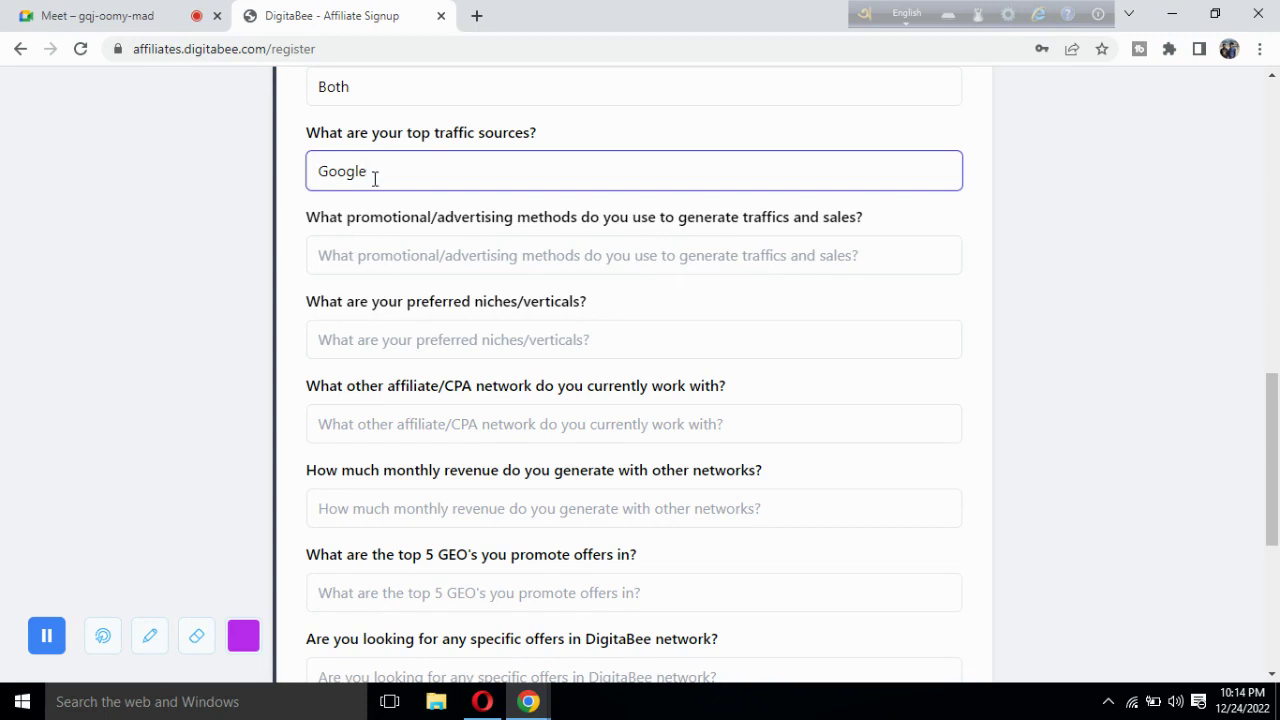
drag(371, 174, 316, 172)
click(377, 169)
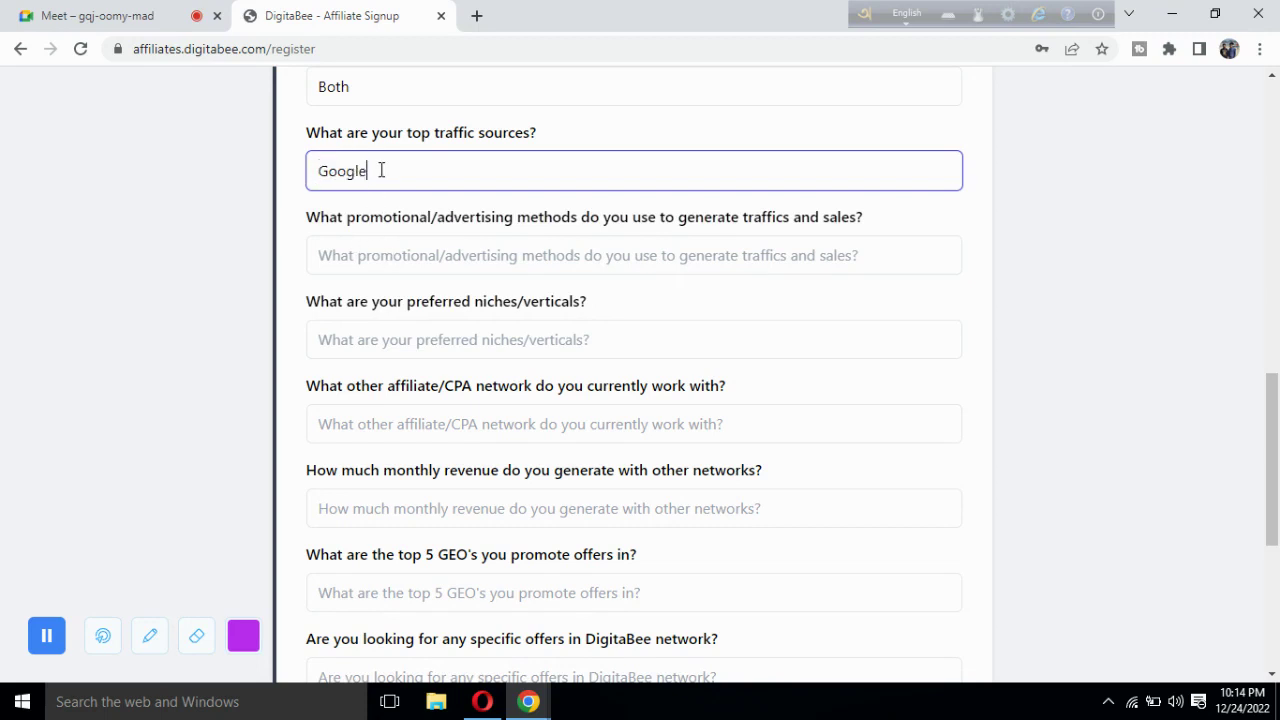
Replace the PPC entry with Search Ads as the promotional methods answer.
click(380, 255)
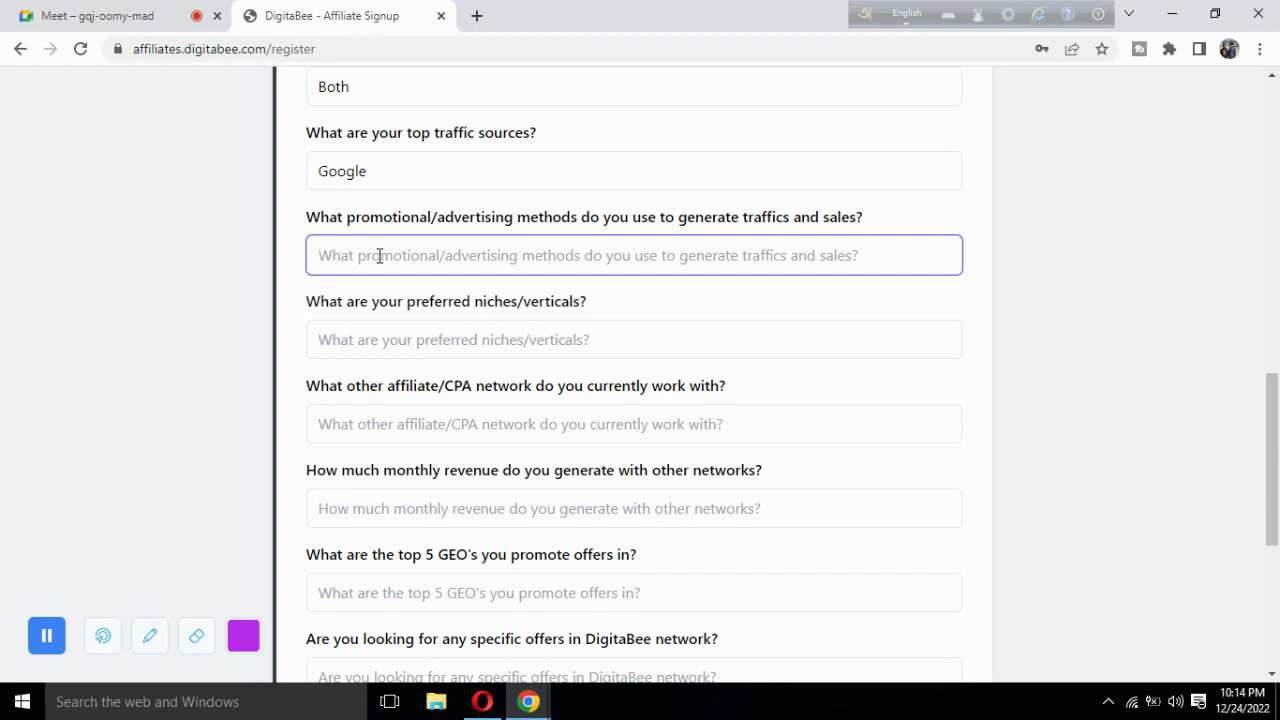
text(PPC)
key(BackSpace)
key(BackSpace)
key(BackSpace)
text(Search ads)
key(BackSpace)
key(BackSpace)
key(BackSpace)
text(Ads)
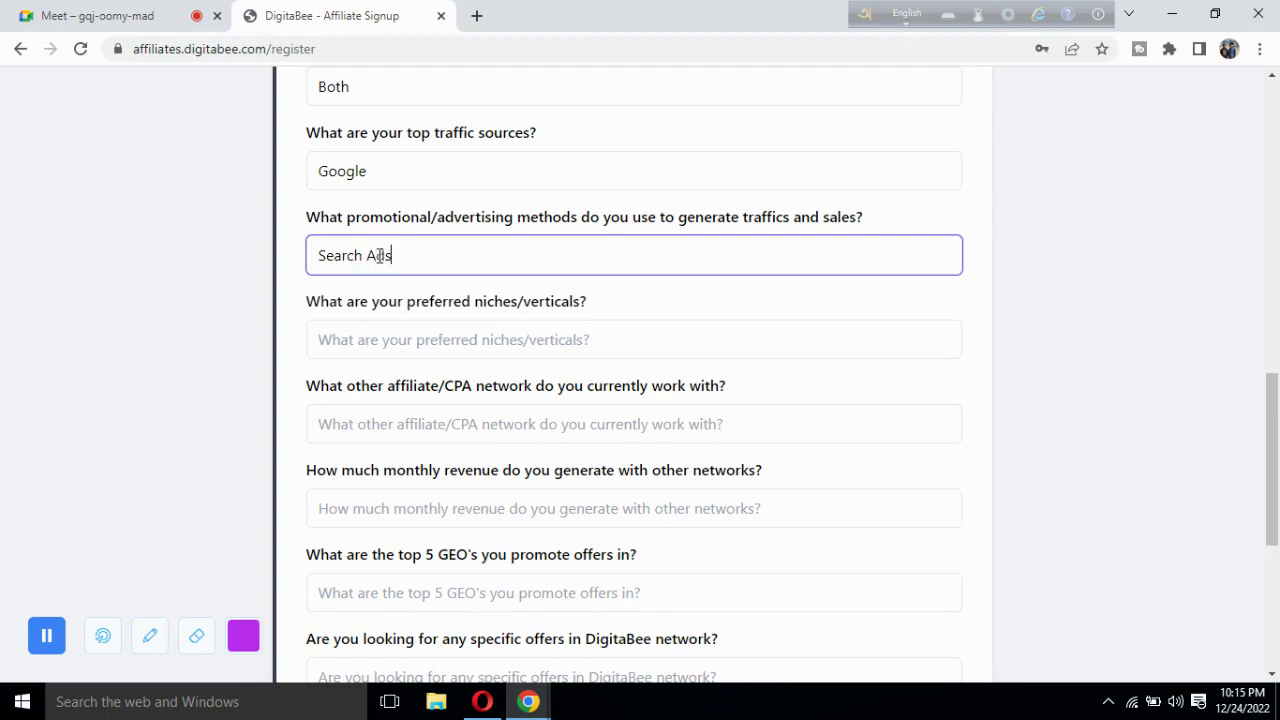
Review the Google and Search Ads answers by highlighting them and scrolling the form.
scroll(265, 362, down, 1)
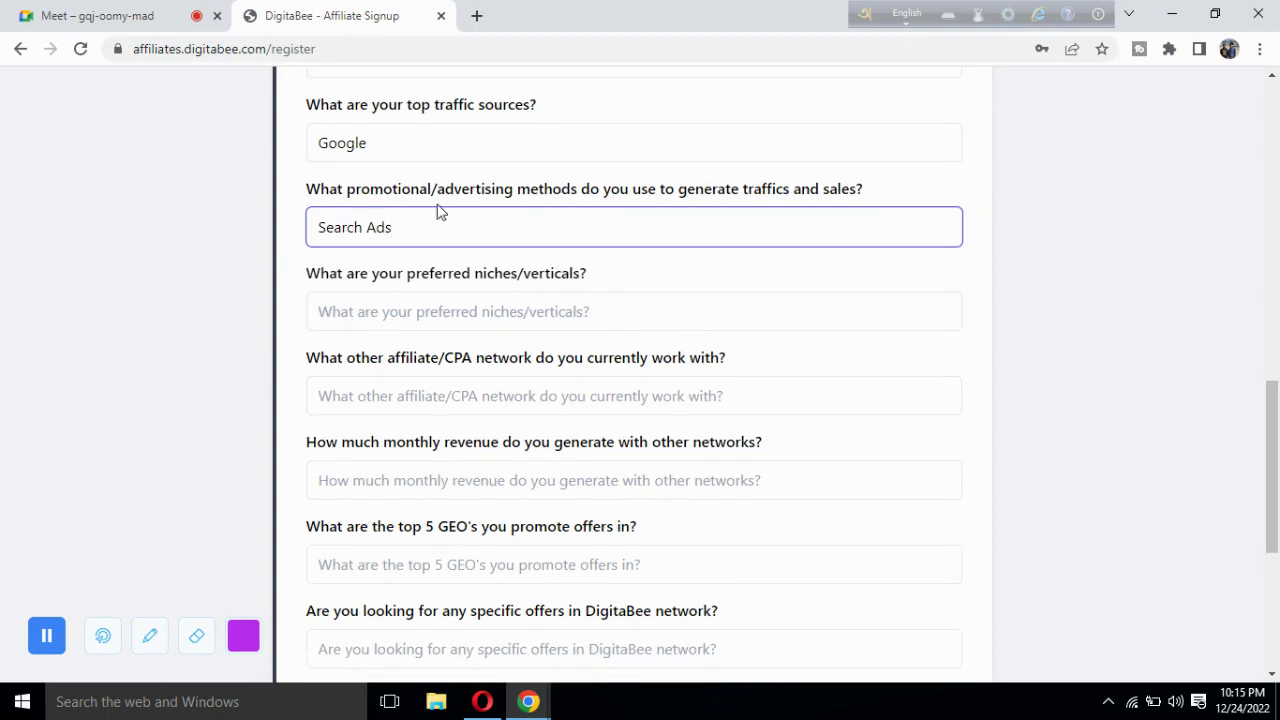
drag(374, 151, 297, 155)
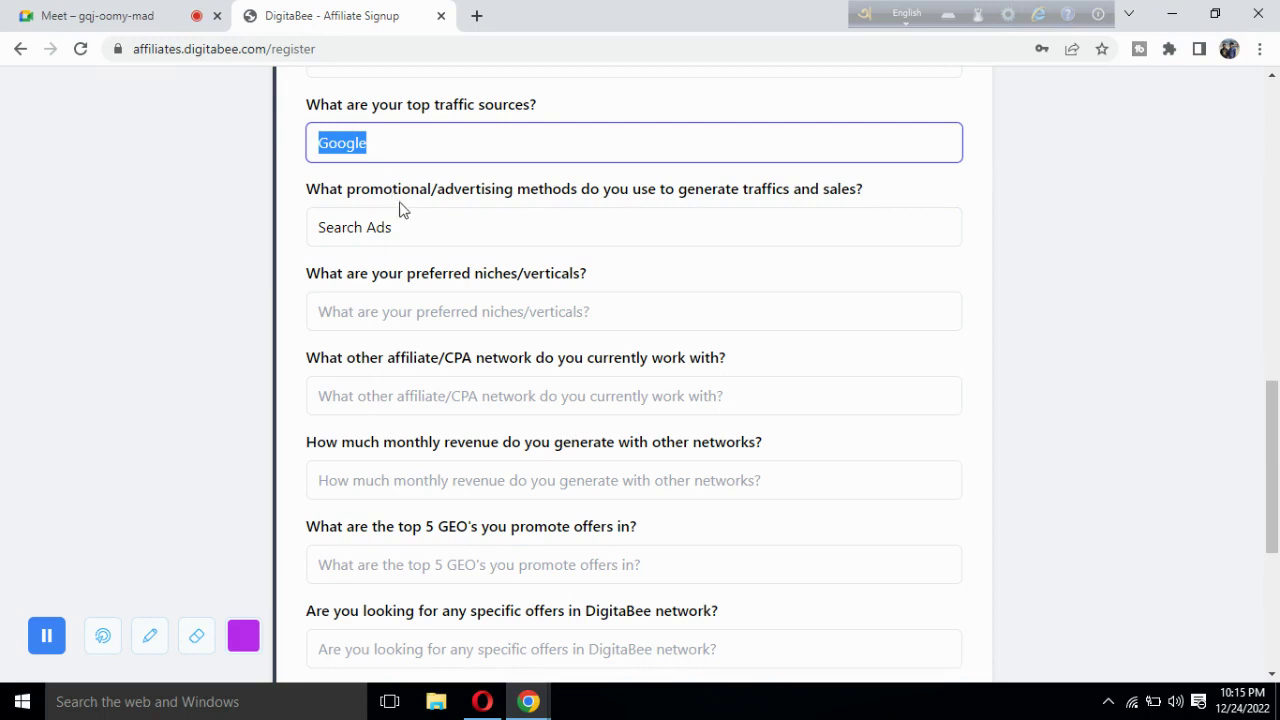
drag(406, 225, 291, 237)
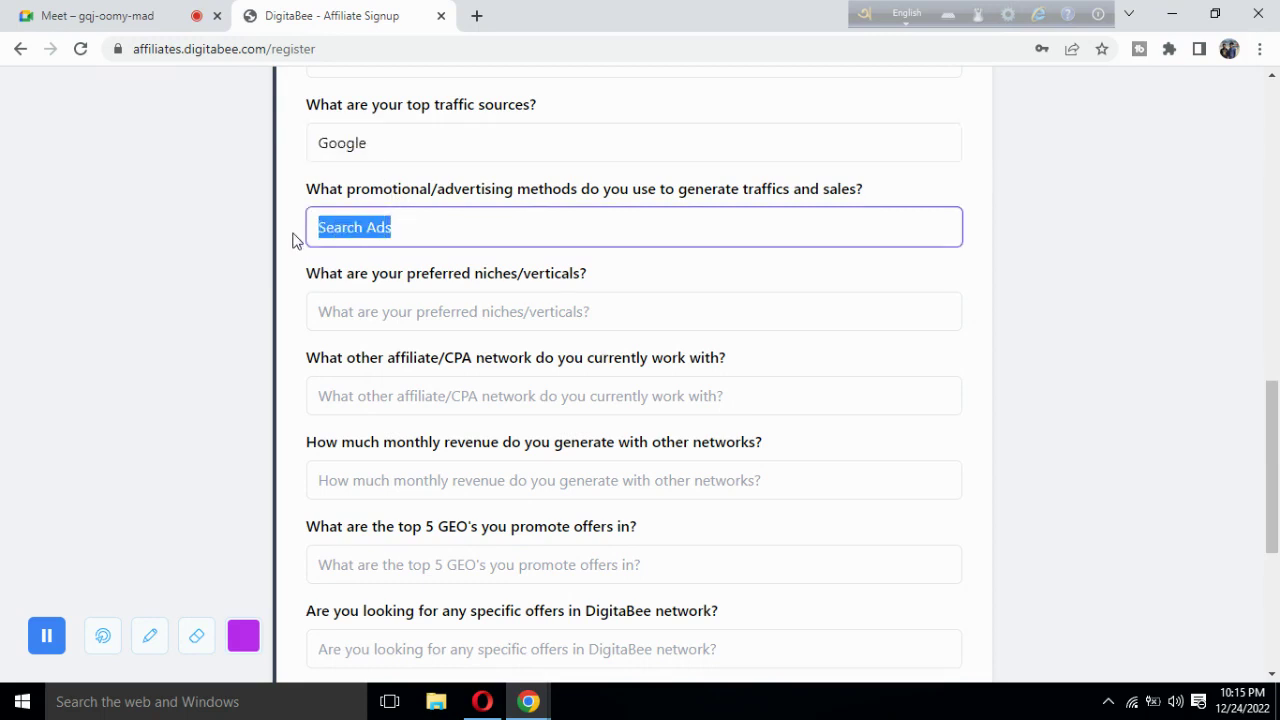
click(293, 240)
scroll(292, 240, down, 1)
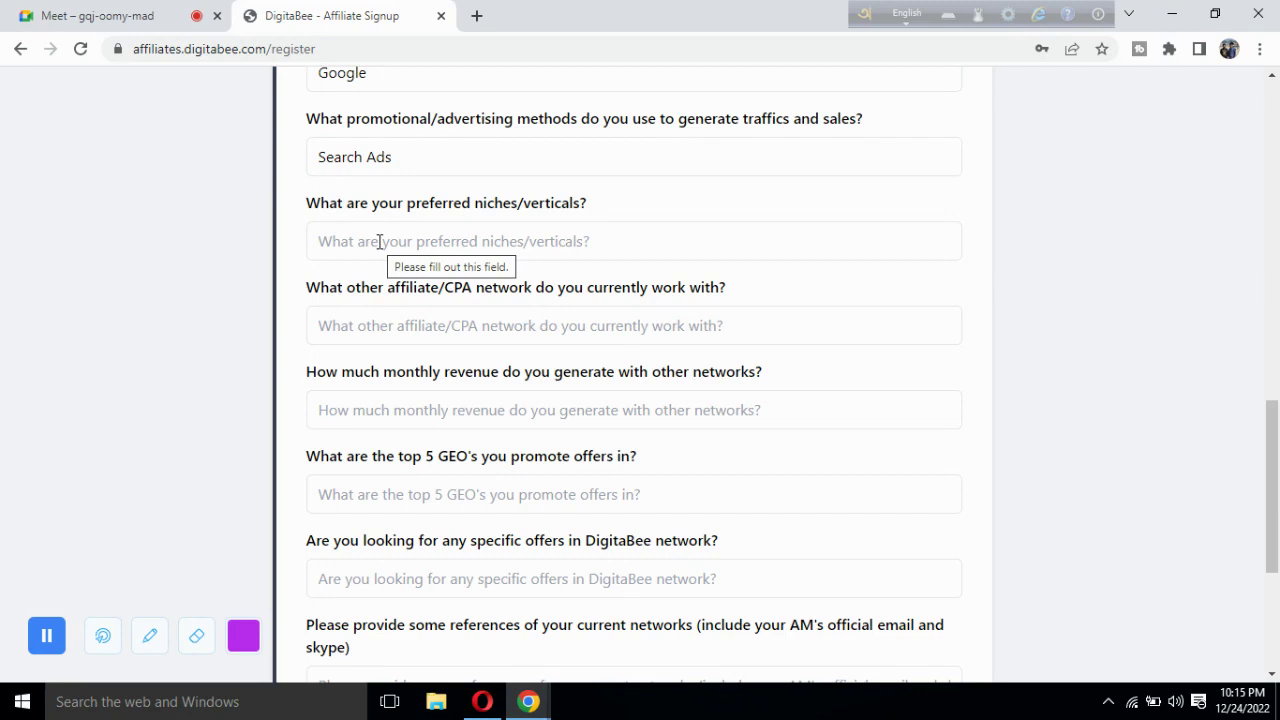
scroll(306, 243, up, 9)
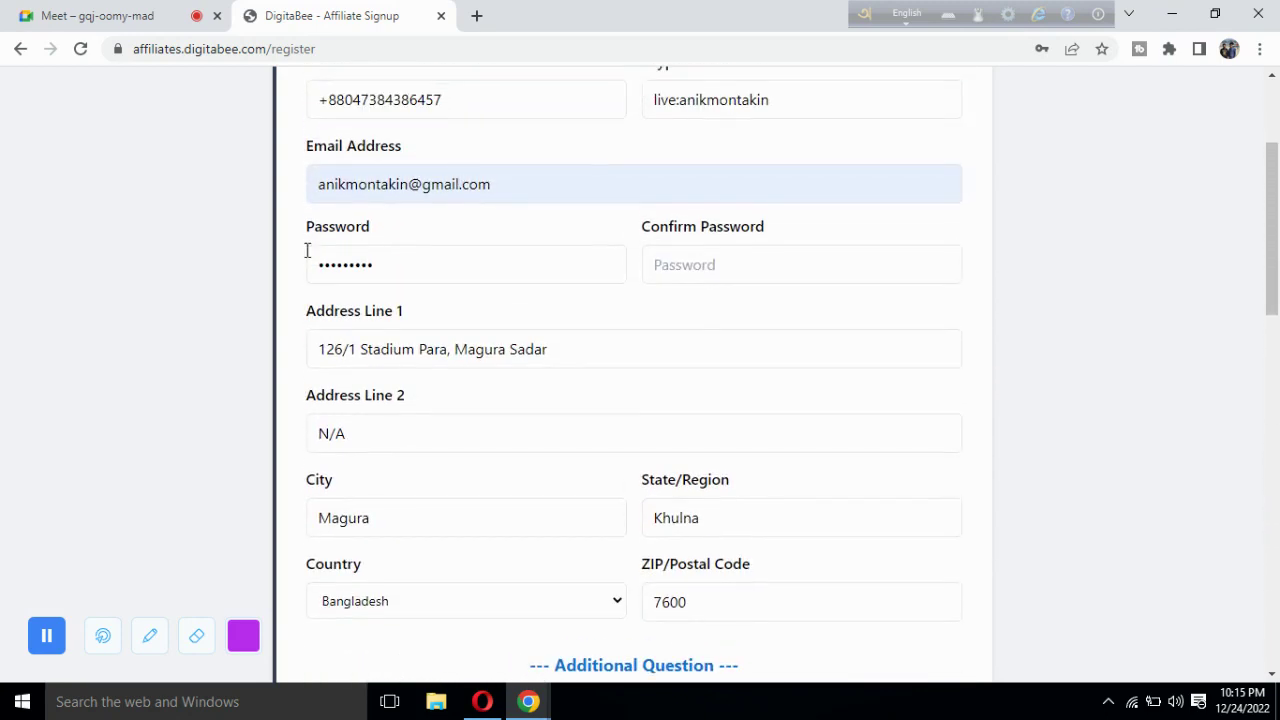
scroll(306, 250, down, 8)
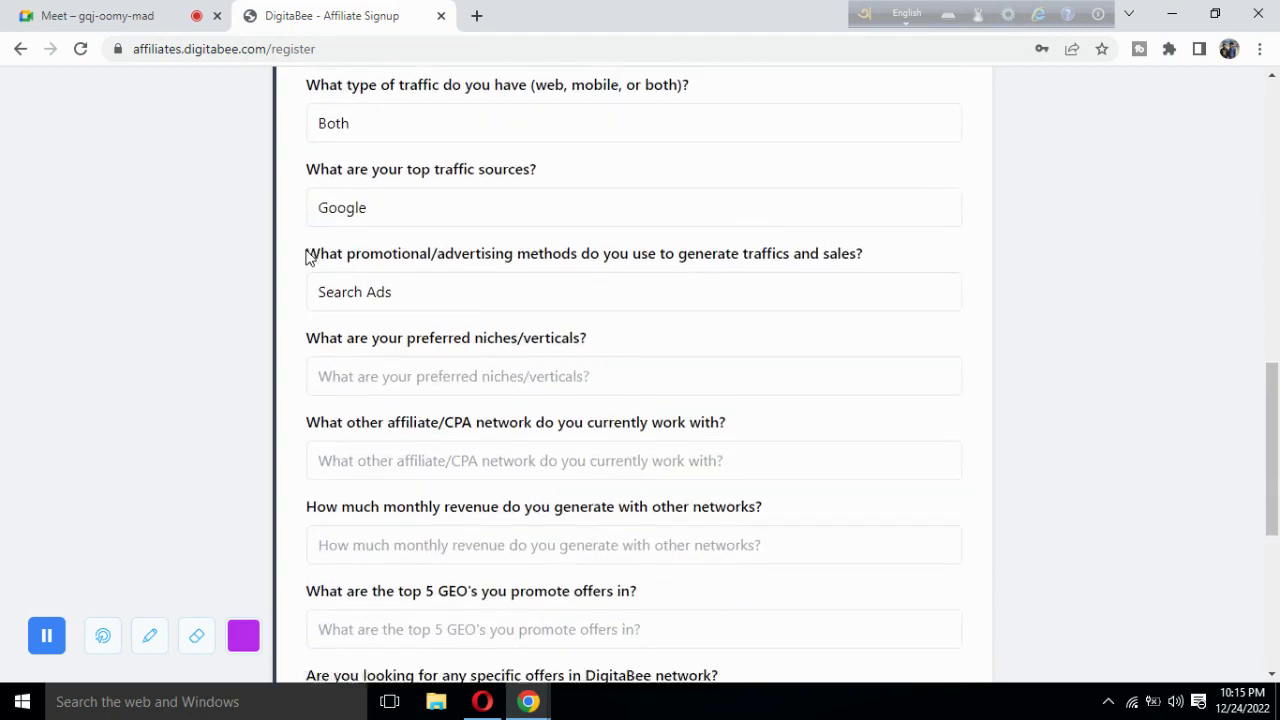
scroll(310, 257, down, 2)
scroll(308, 254, up, 1)
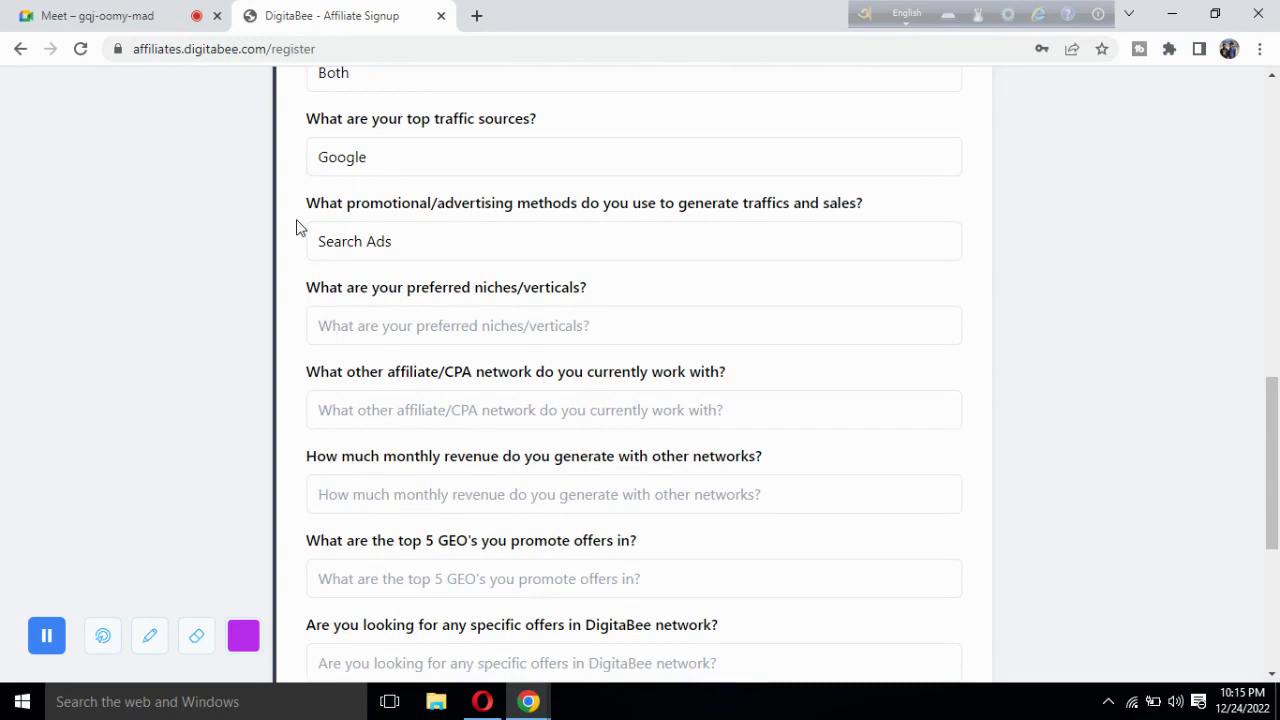
Admit the person asking to join the Google Meet call and return to the form.
click(100, 16)
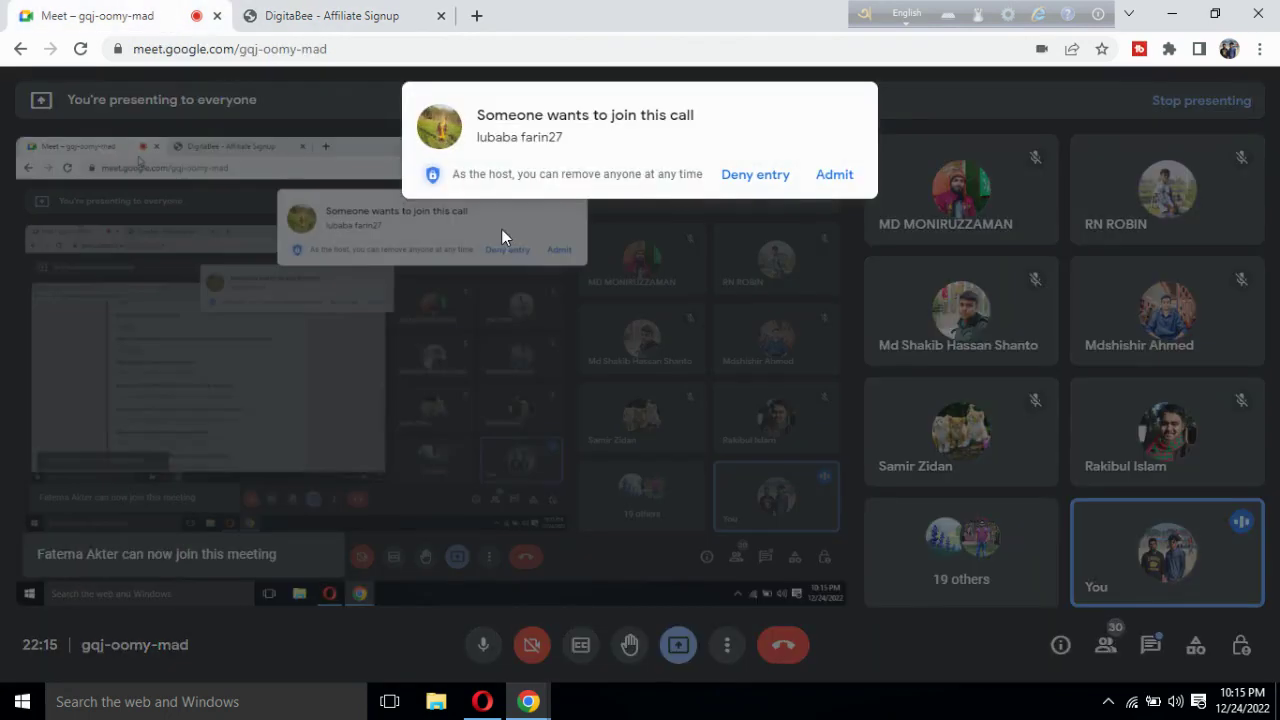
click(838, 175)
click(320, 15)
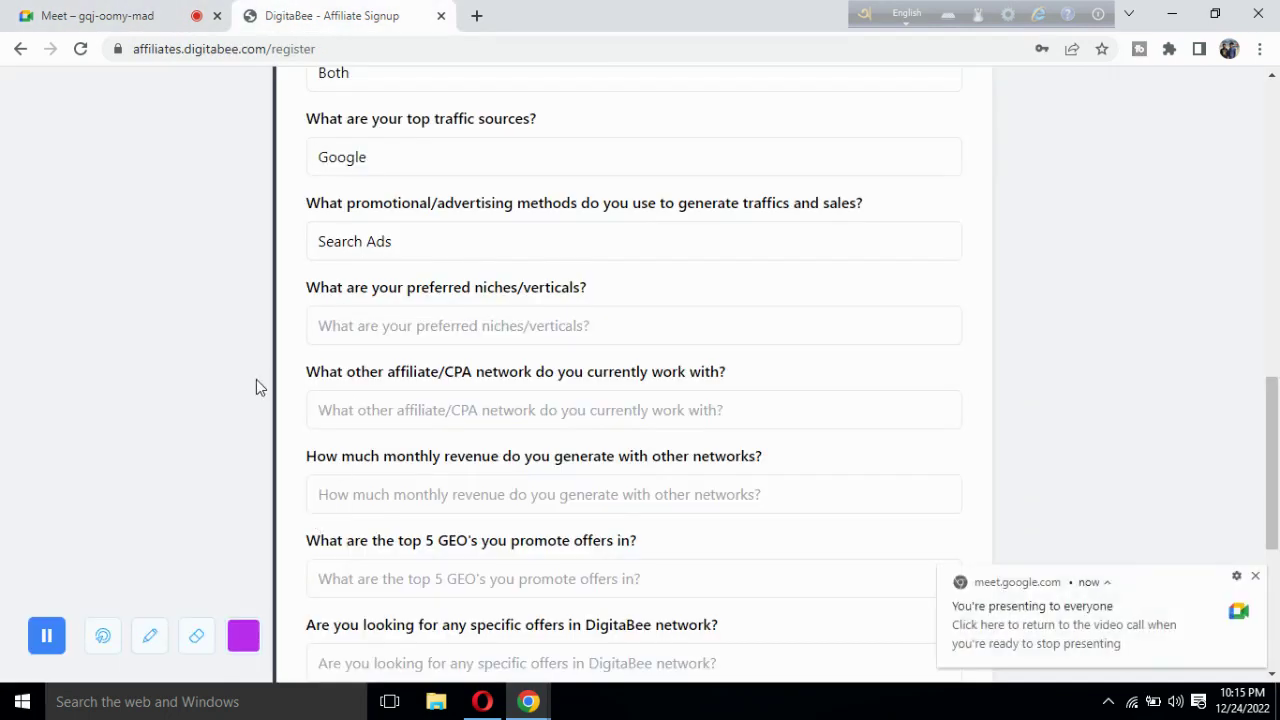
scroll(256, 380, down, 1)
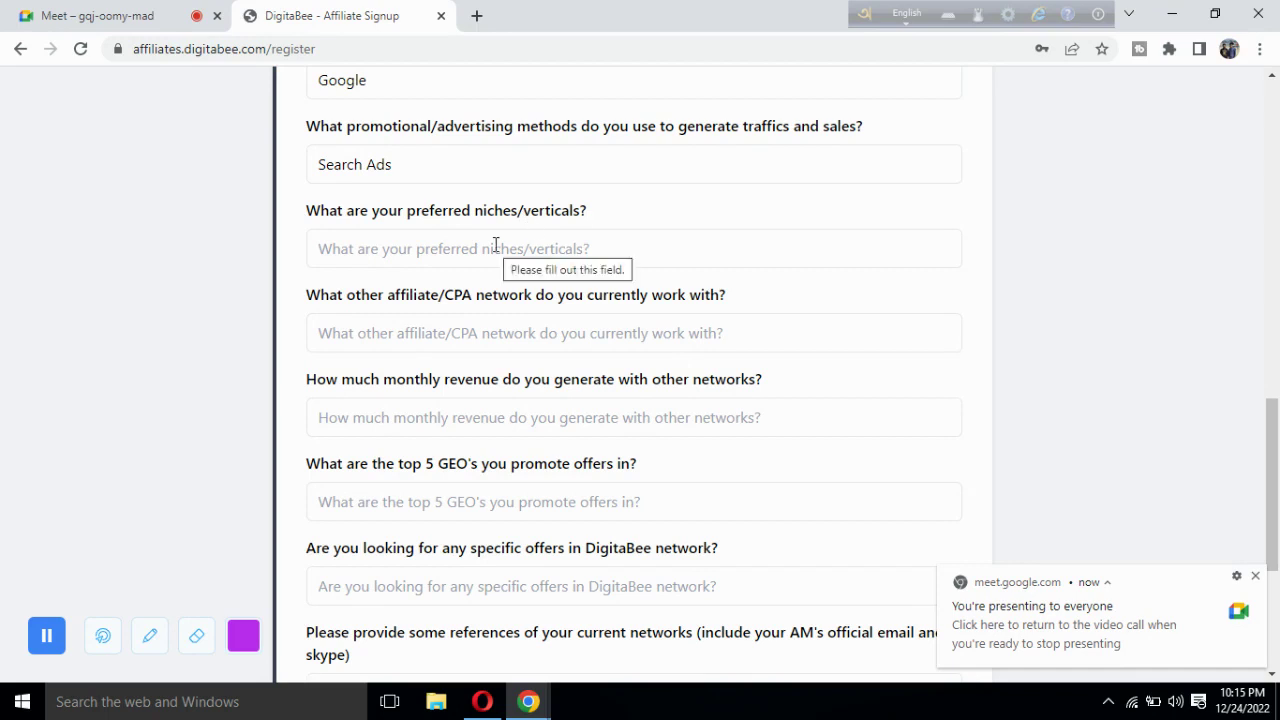
Highlight 'niches' in the question and focus the niches/verticals answer field.
drag(474, 214, 520, 222)
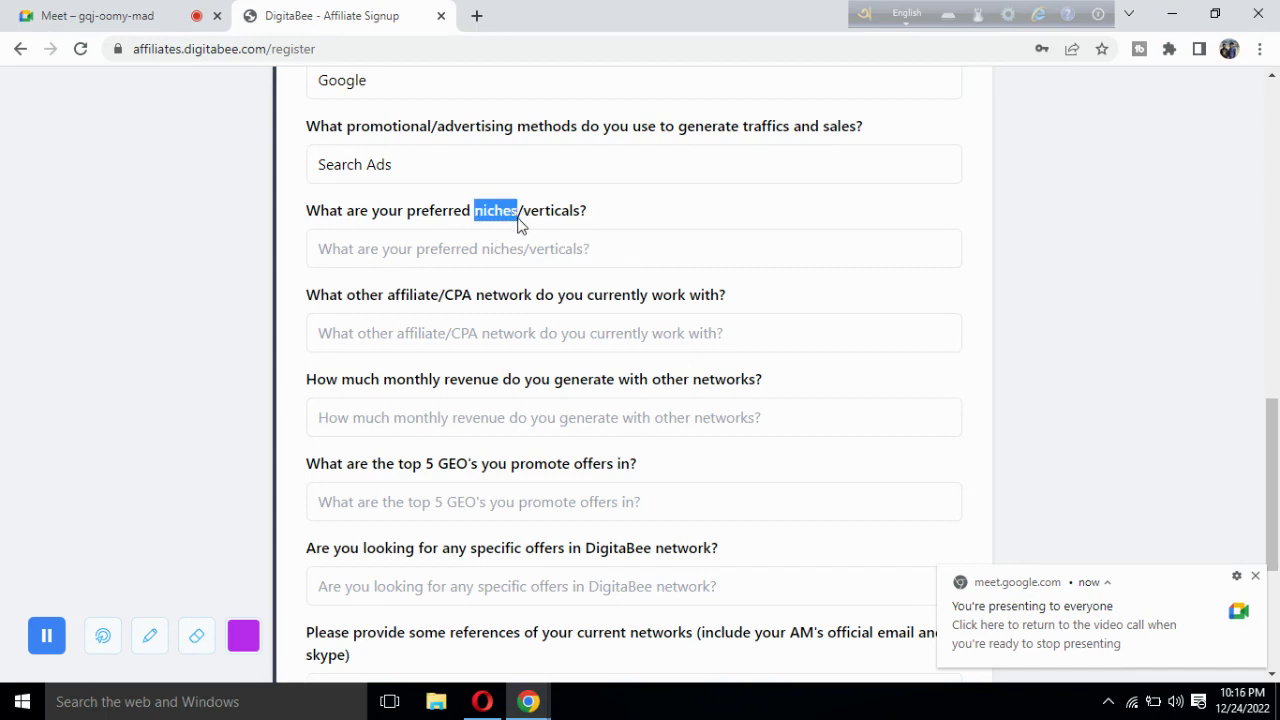
click(481, 248)
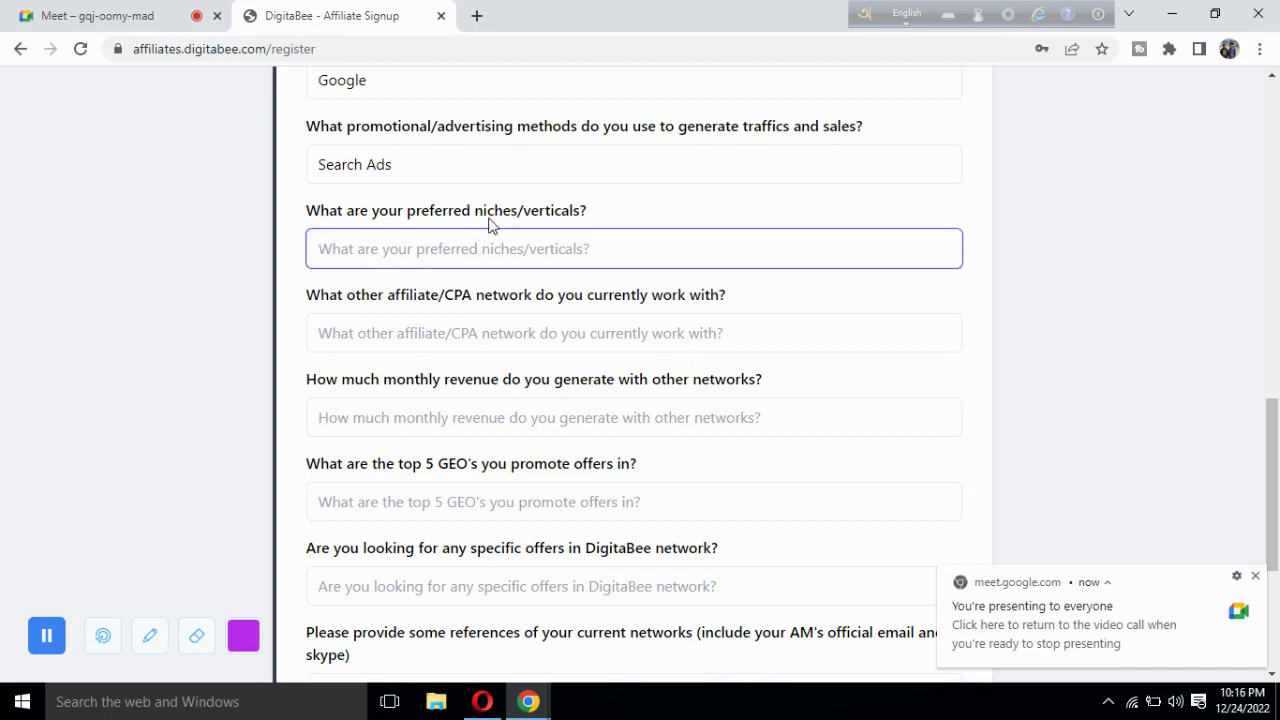
drag(474, 212, 518, 222)
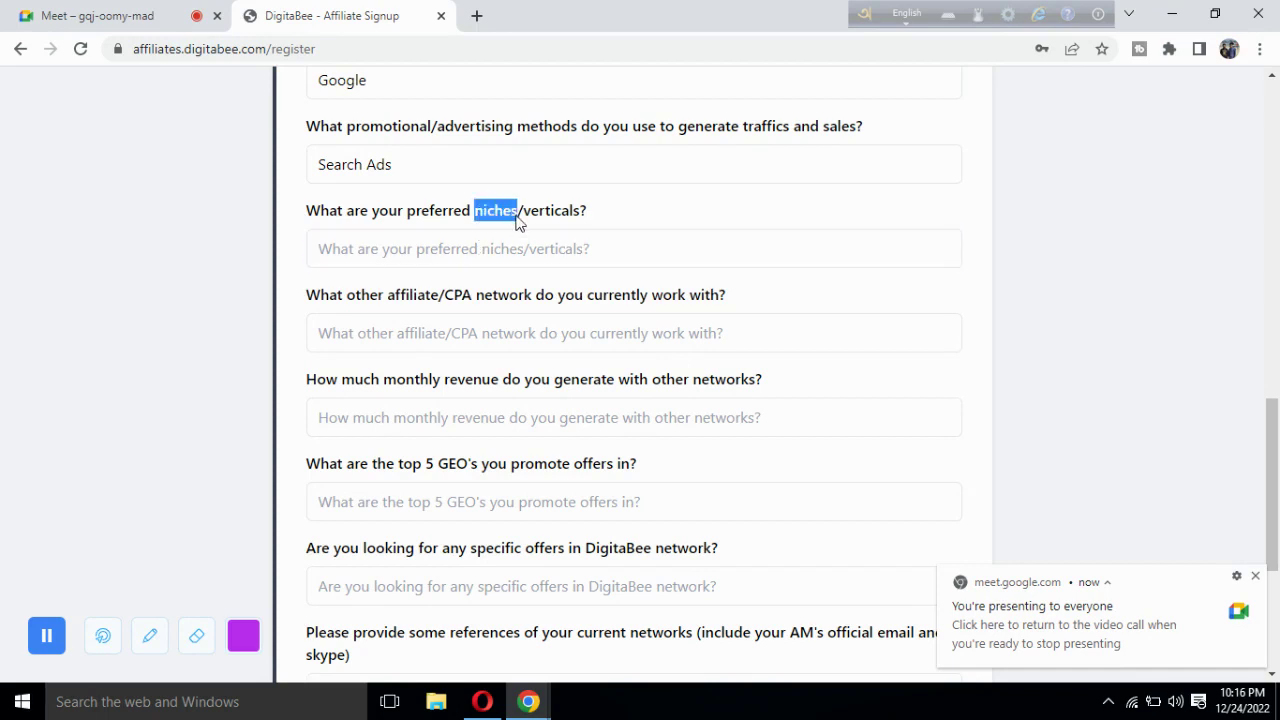
click(444, 249)
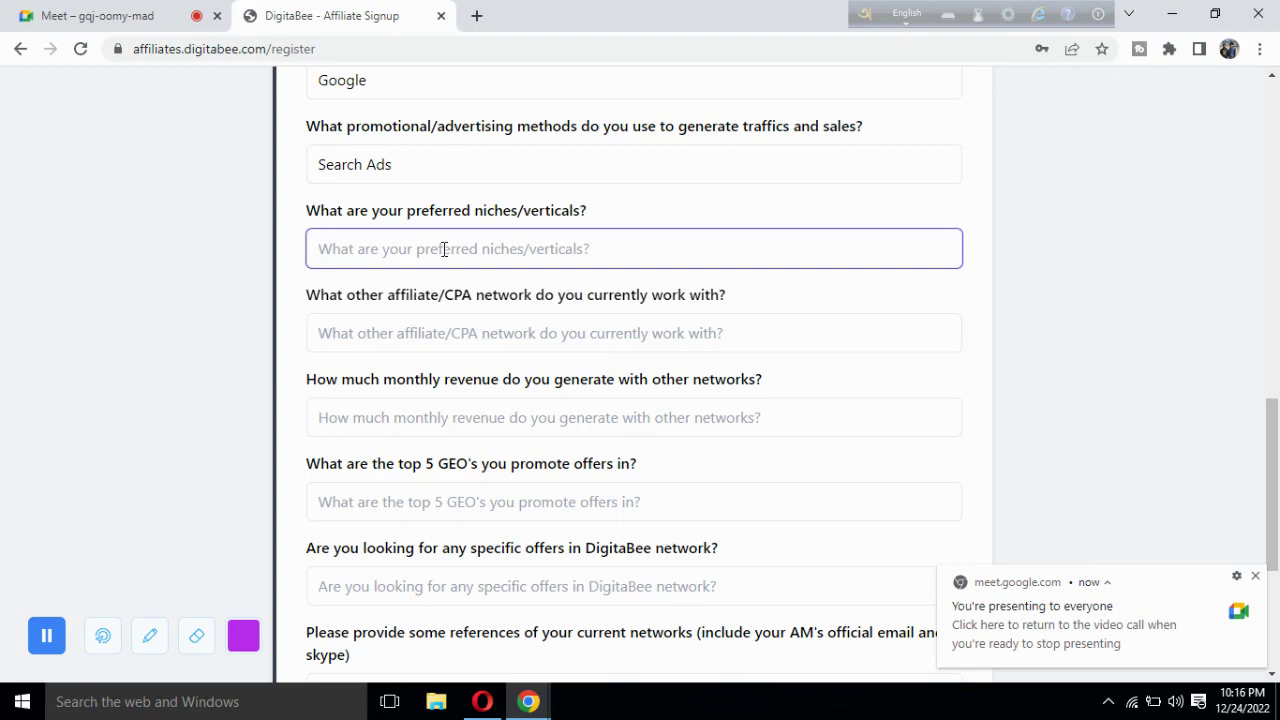
Admit another waiting guest into the Meet call and return to the form.
click(160, 16)
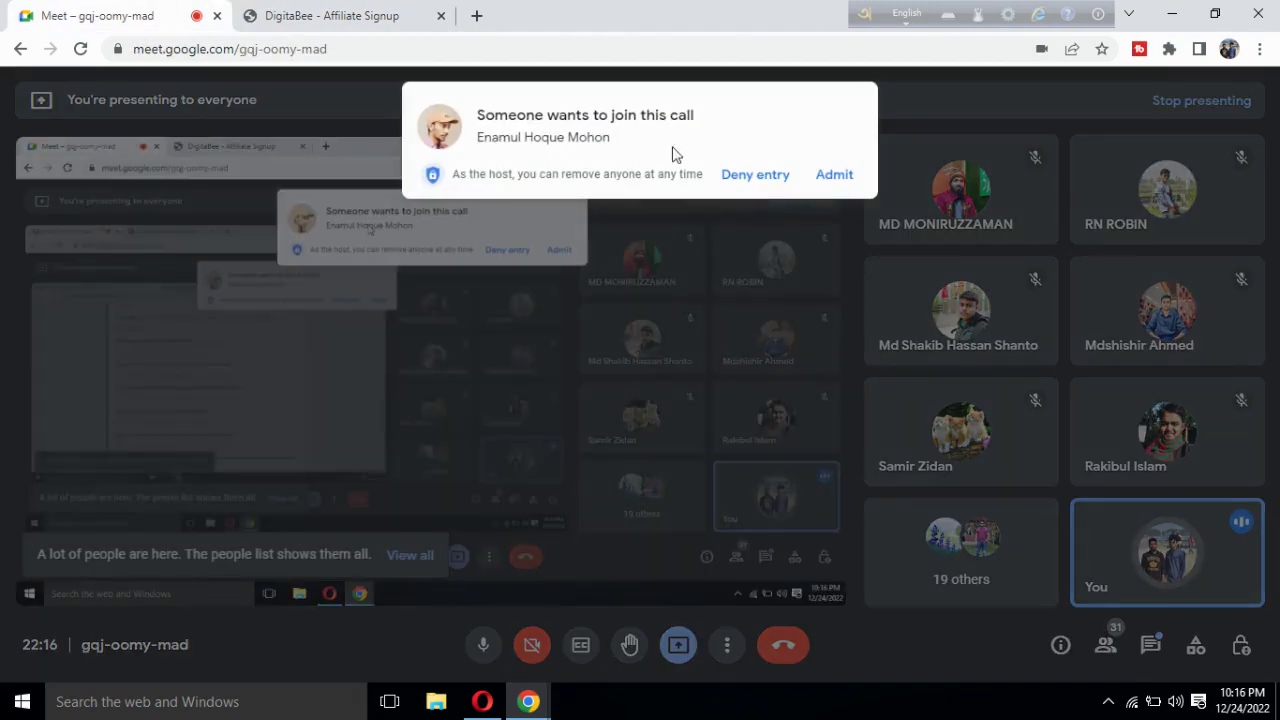
click(820, 176)
click(346, 14)
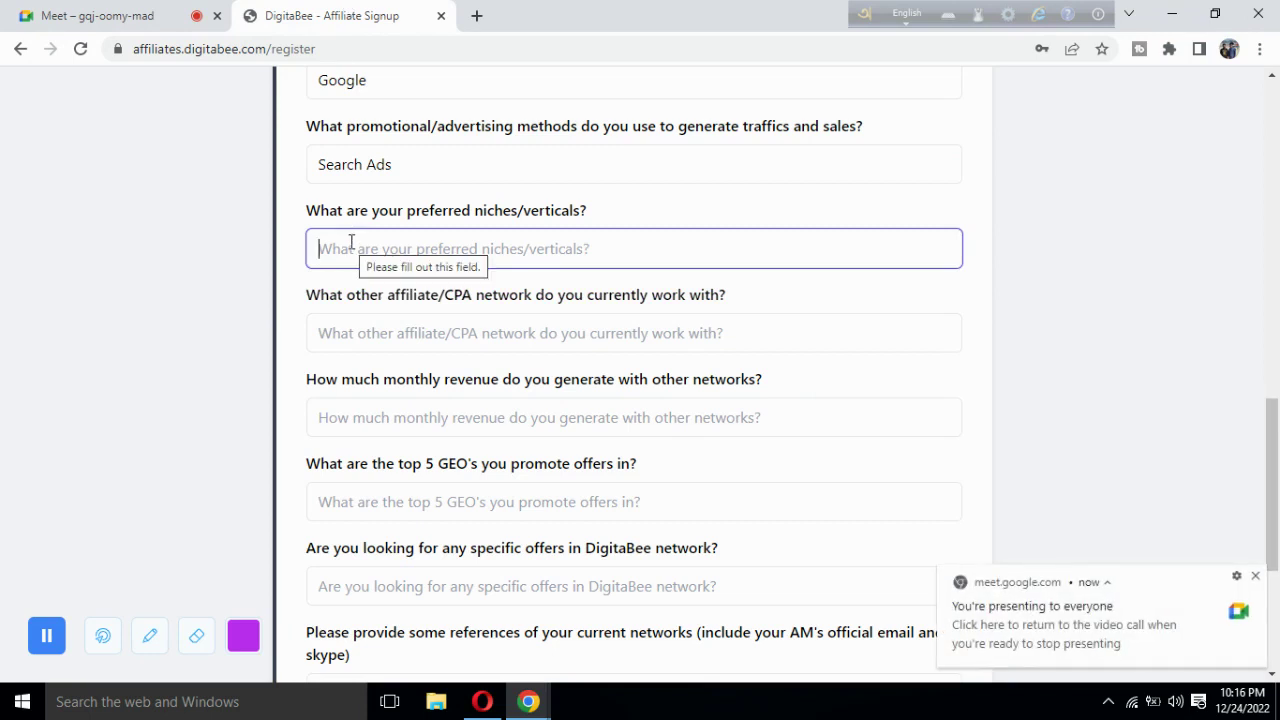
Type E-Commerce, Health & Fitness as the preferred niches/verticals.
text(E-C)
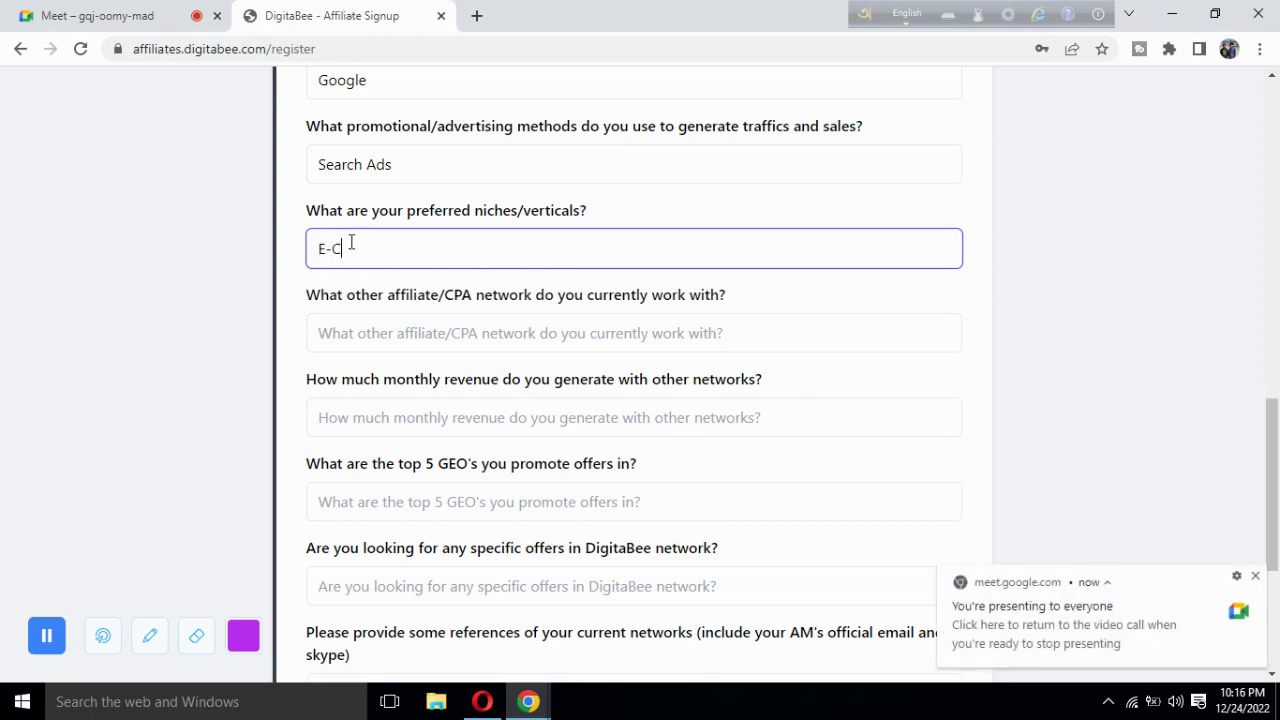
text(ommerce )
text(Health)
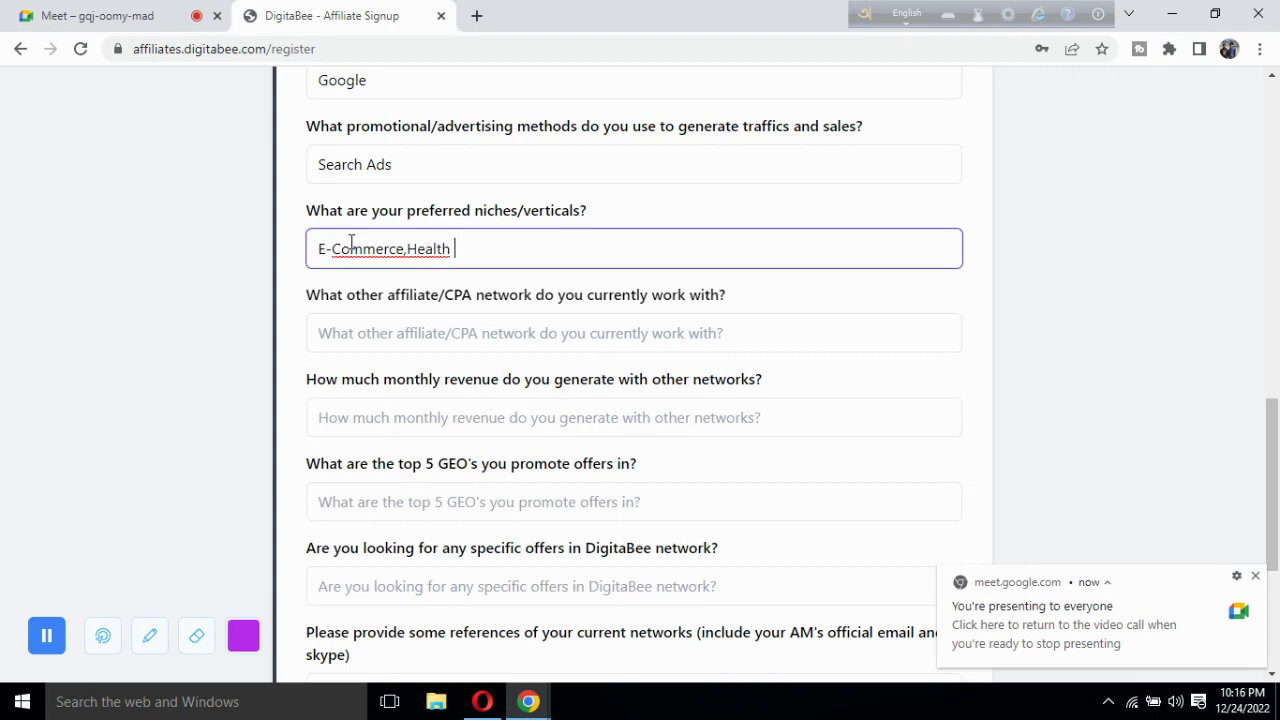
key(Left)
key(Left)
key(Left)
key(Left)
key(Left)
key(Left)
key(Left)
text(m)
key(BackSpace)
key(End)
text(& Fitness)
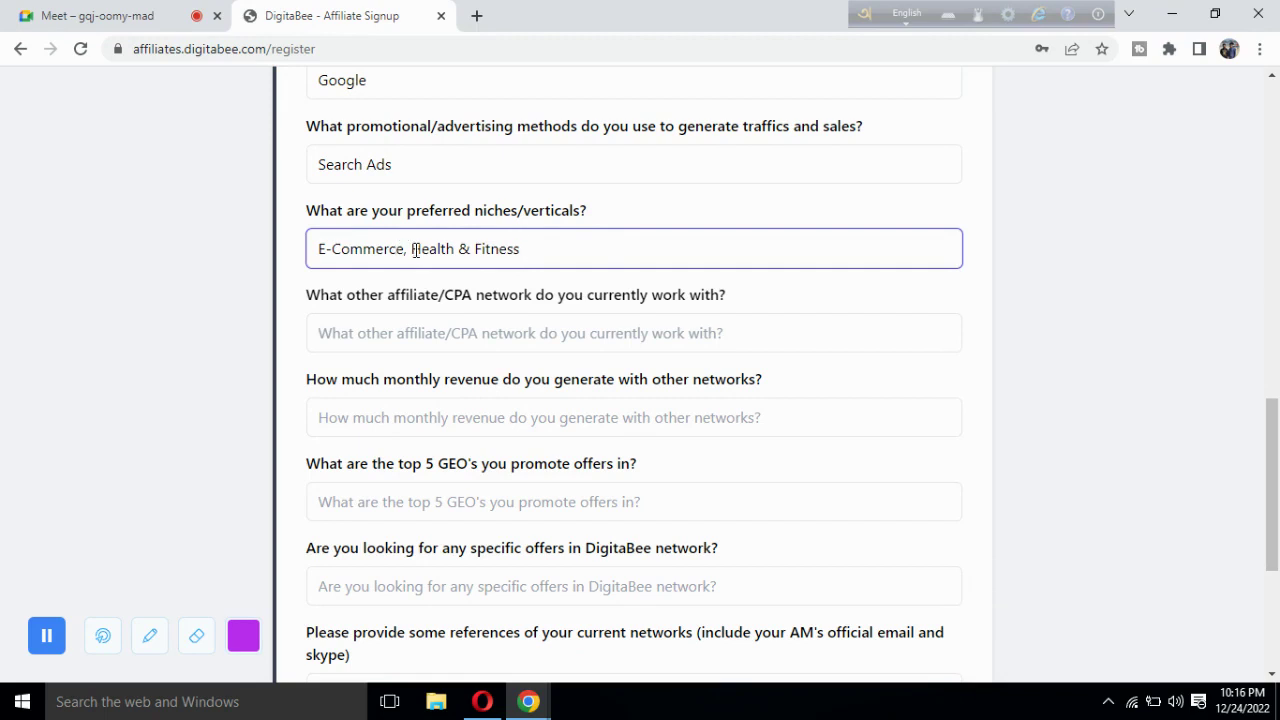
Highlight parts of the niches answer to review it, then scroll down.
drag(410, 250, 533, 258)
click(533, 258)
drag(406, 252, 290, 258)
click(290, 258)
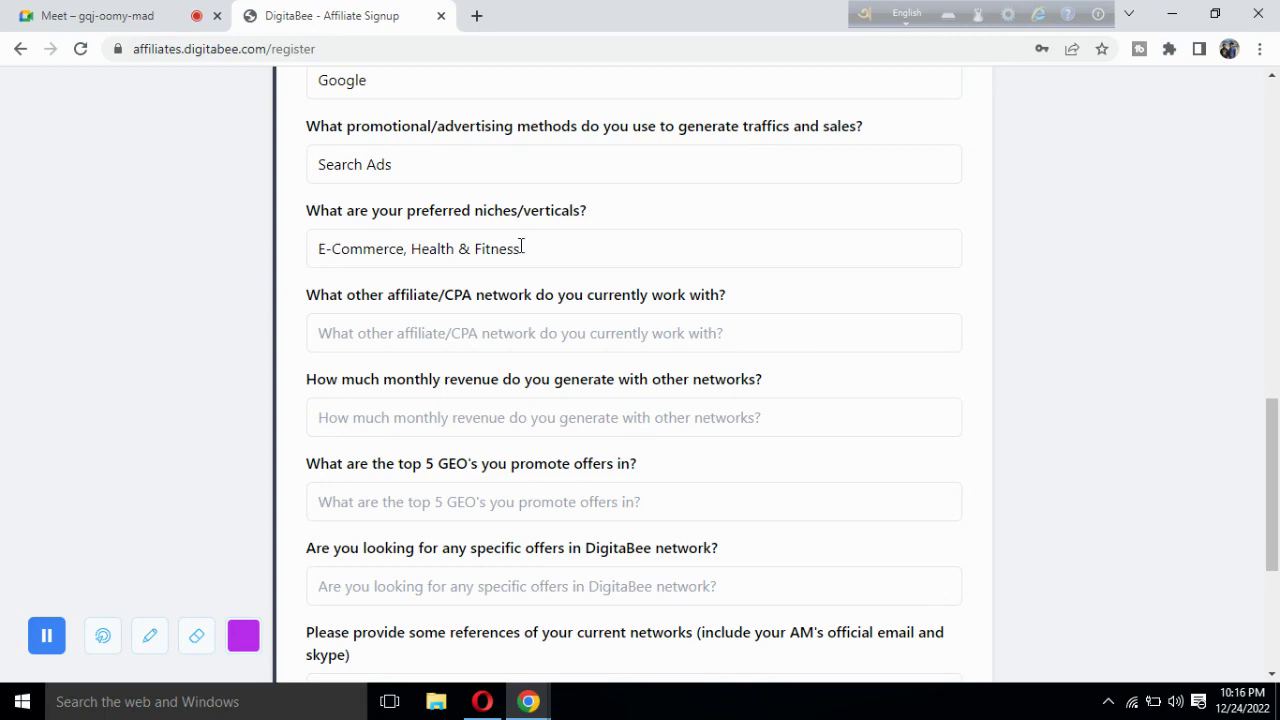
triple_click(521, 247)
click(308, 299)
scroll(308, 299, down, 1)
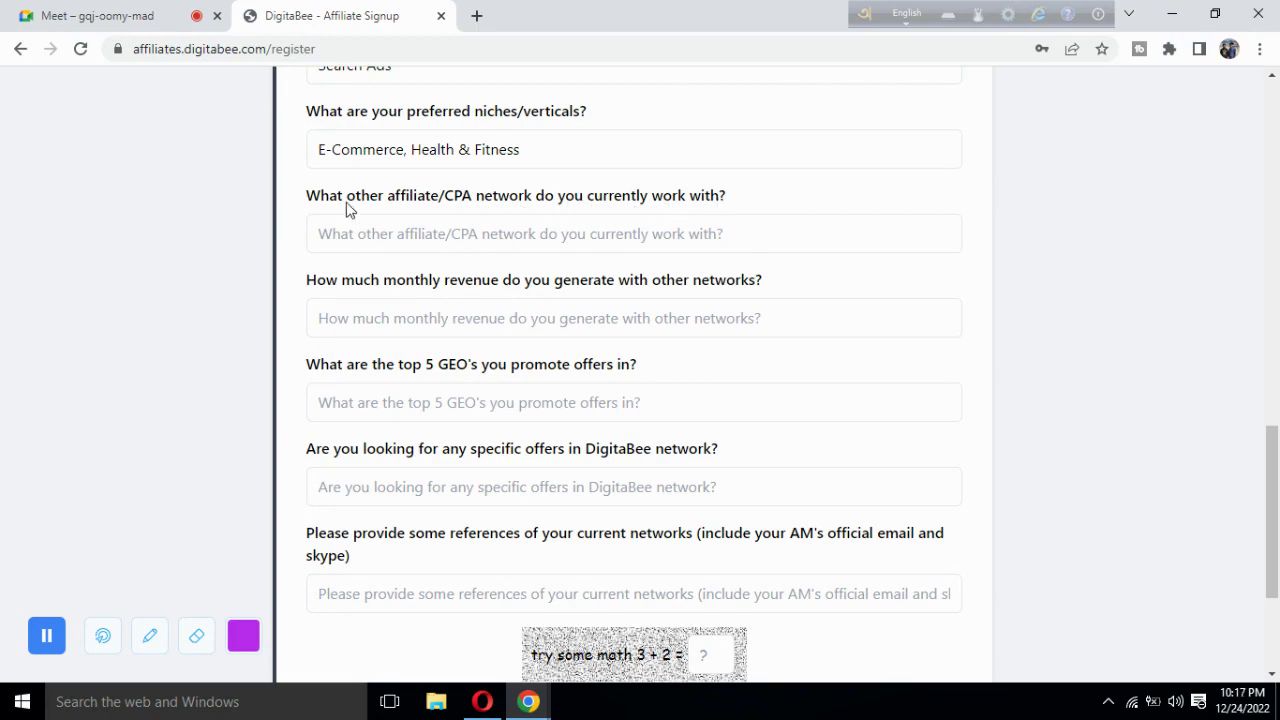
Enter Amazone as the other affiliate/CPA network, then delete it.
drag(346, 200, 386, 203)
click(366, 226)
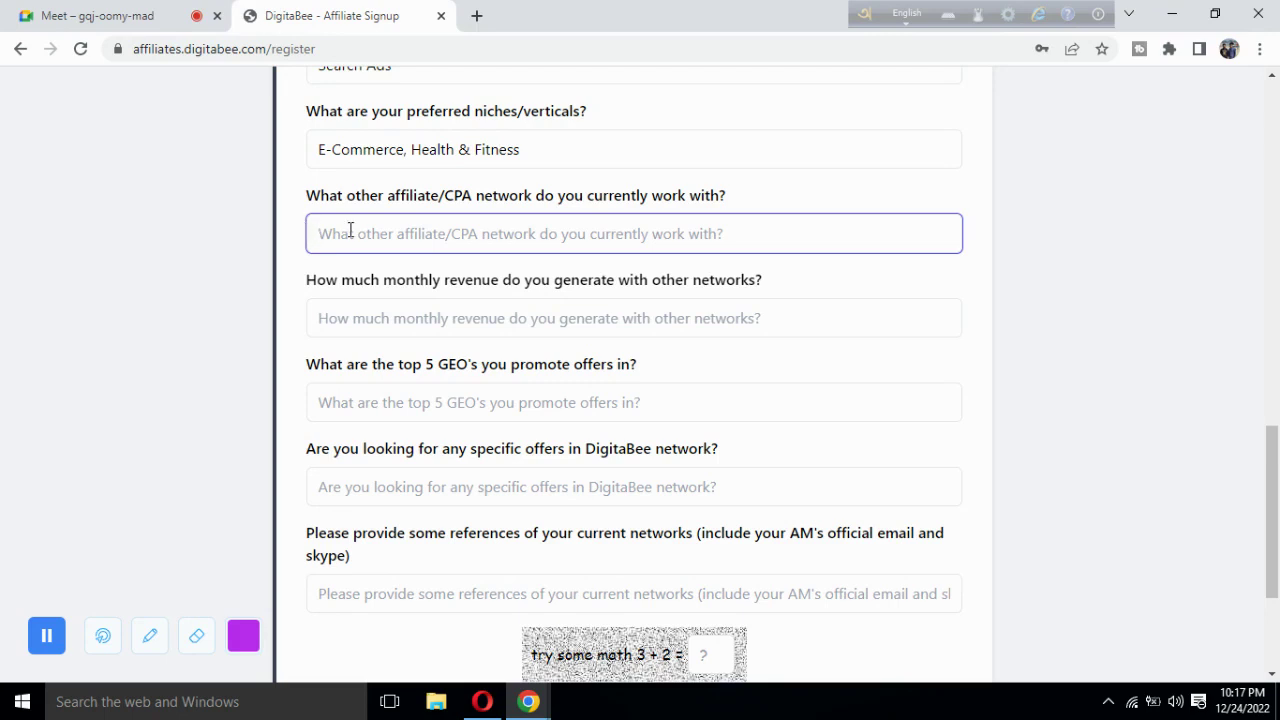
text(Amazone)
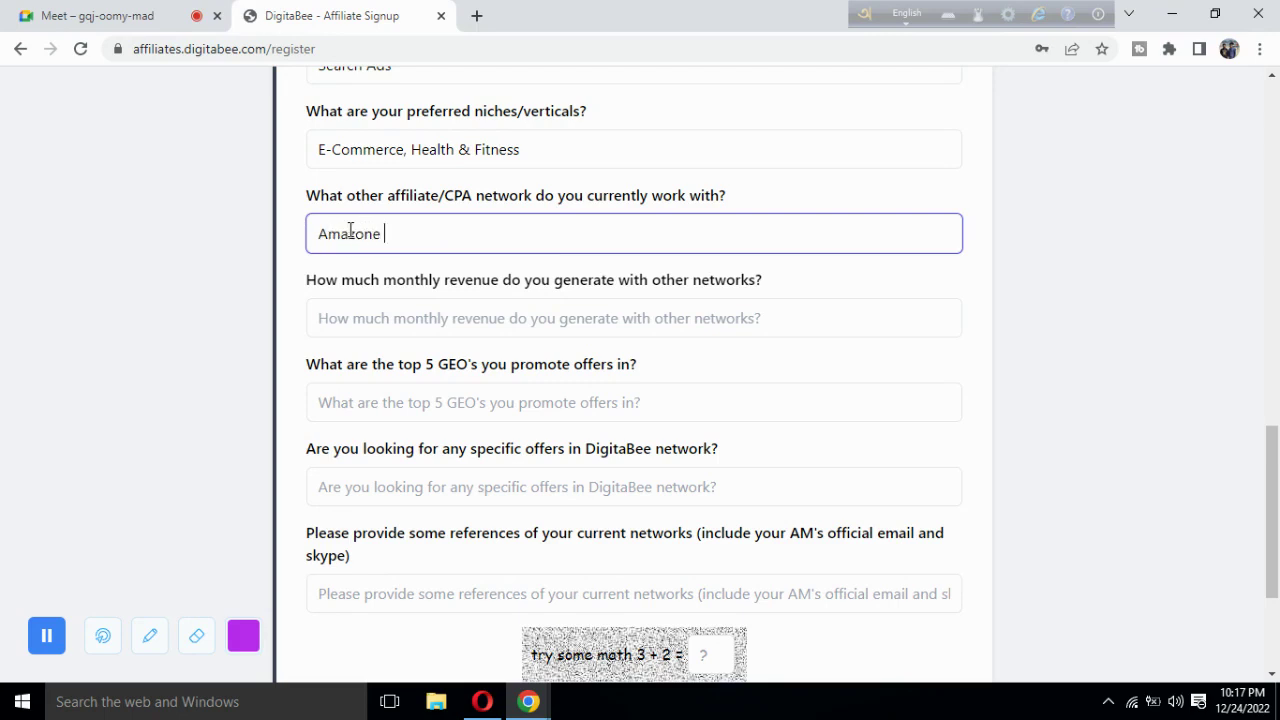
double_click(398, 245)
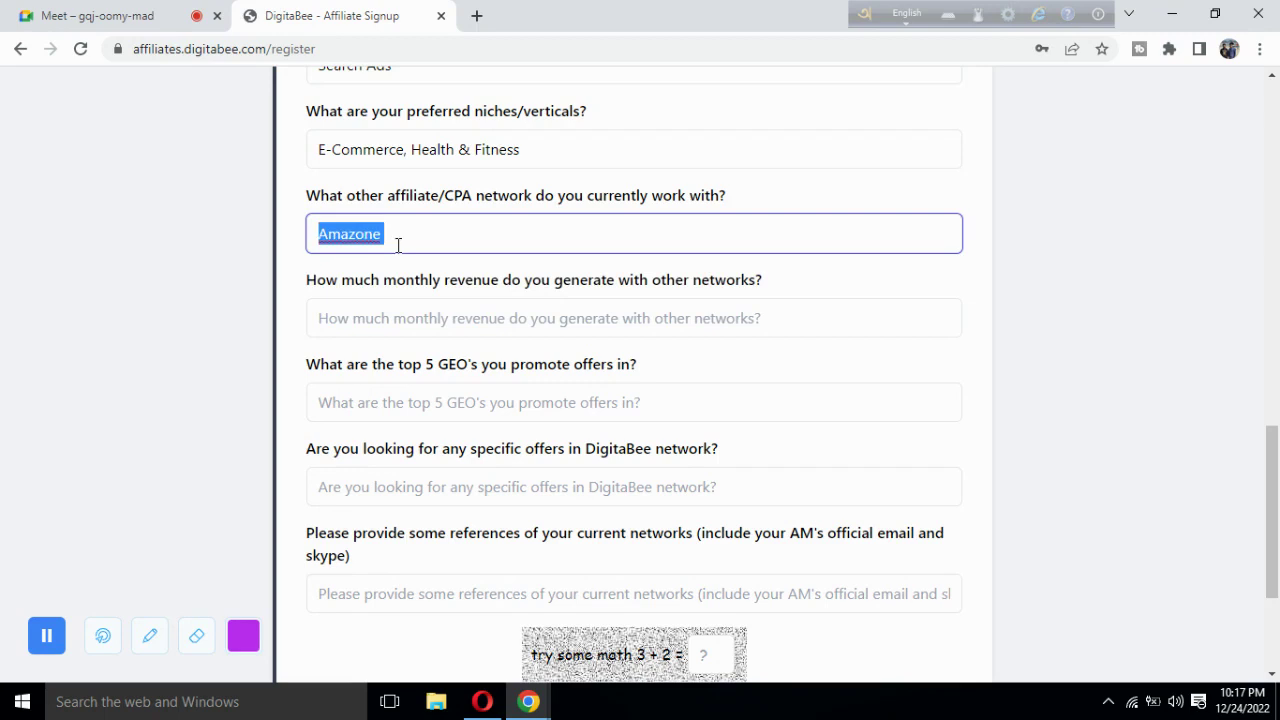
key(BackSpace)
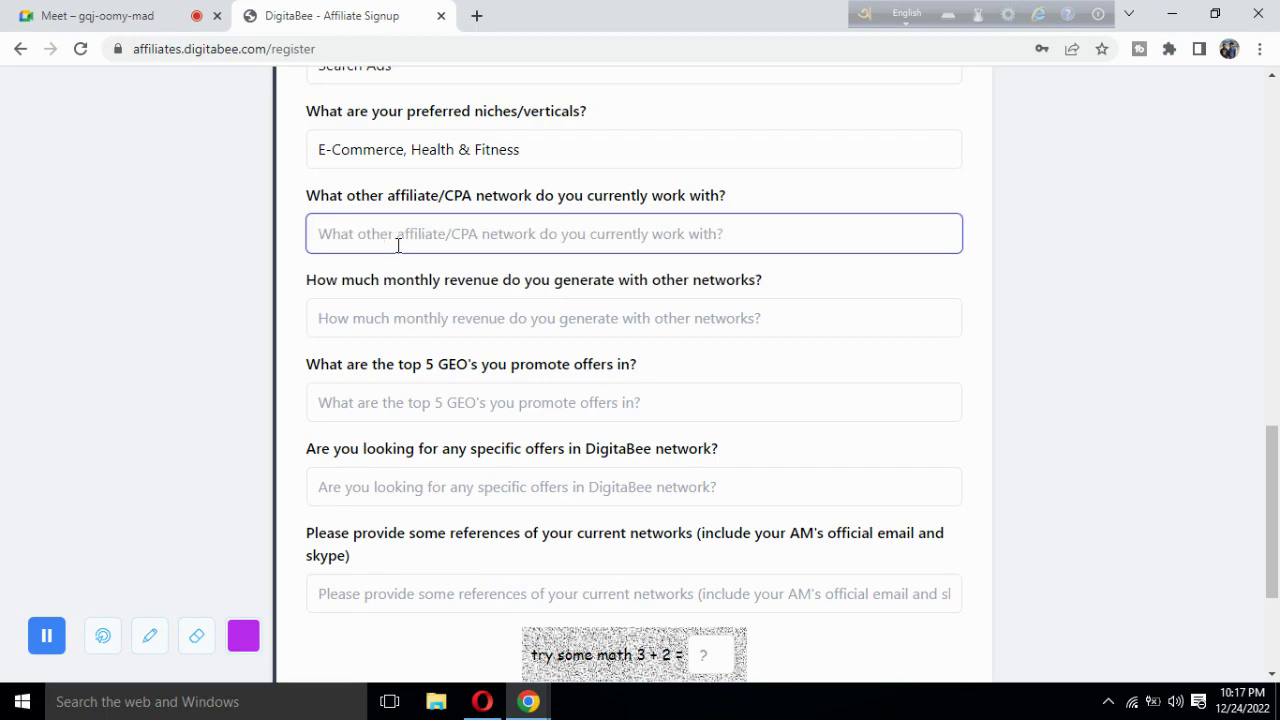
Scroll back to check the Basic experience answer, then return to the network field.
scroll(294, 240, up, 3)
scroll(385, 155, up, 1)
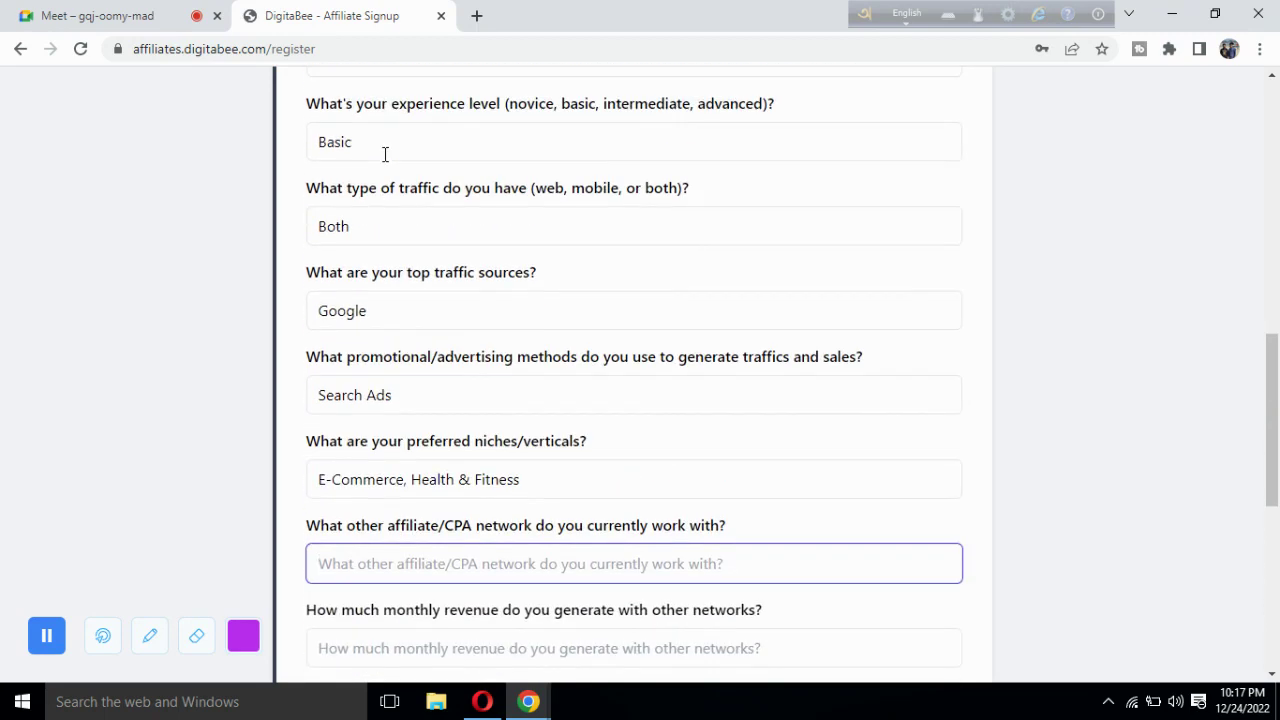
double_click(373, 146)
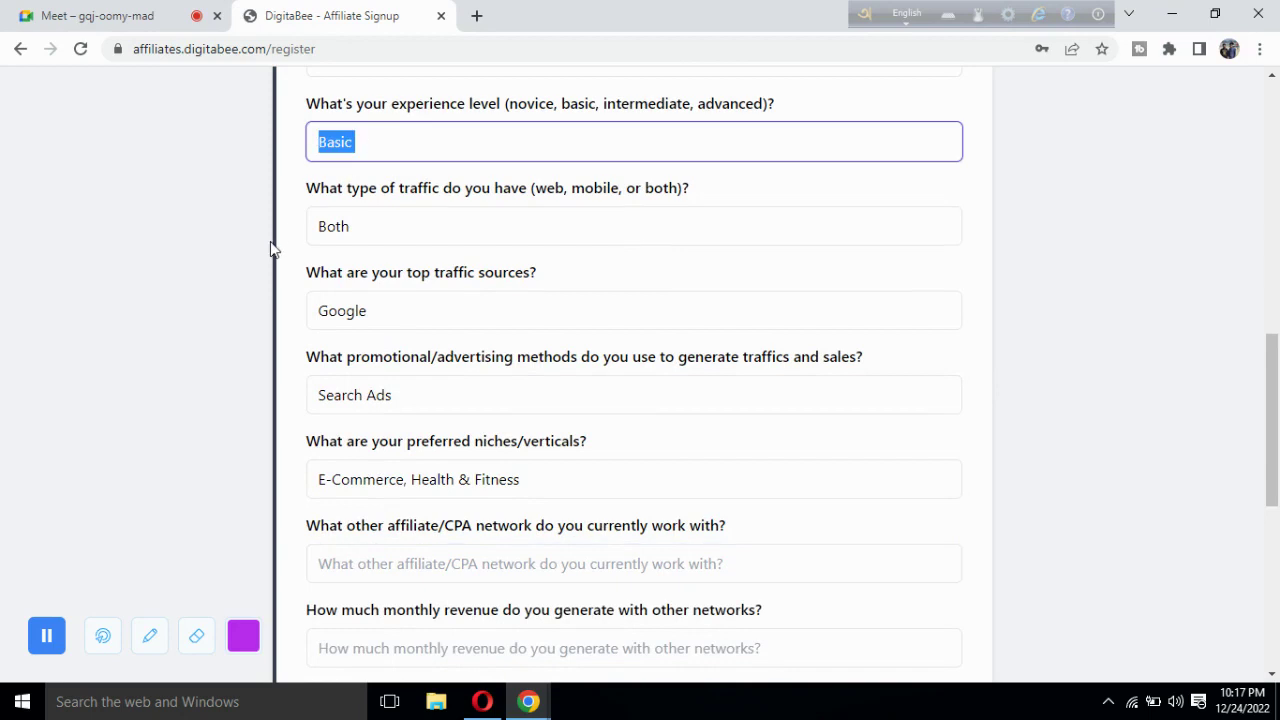
scroll(272, 248, down, 4)
scroll(274, 249, up, 1)
click(357, 278)
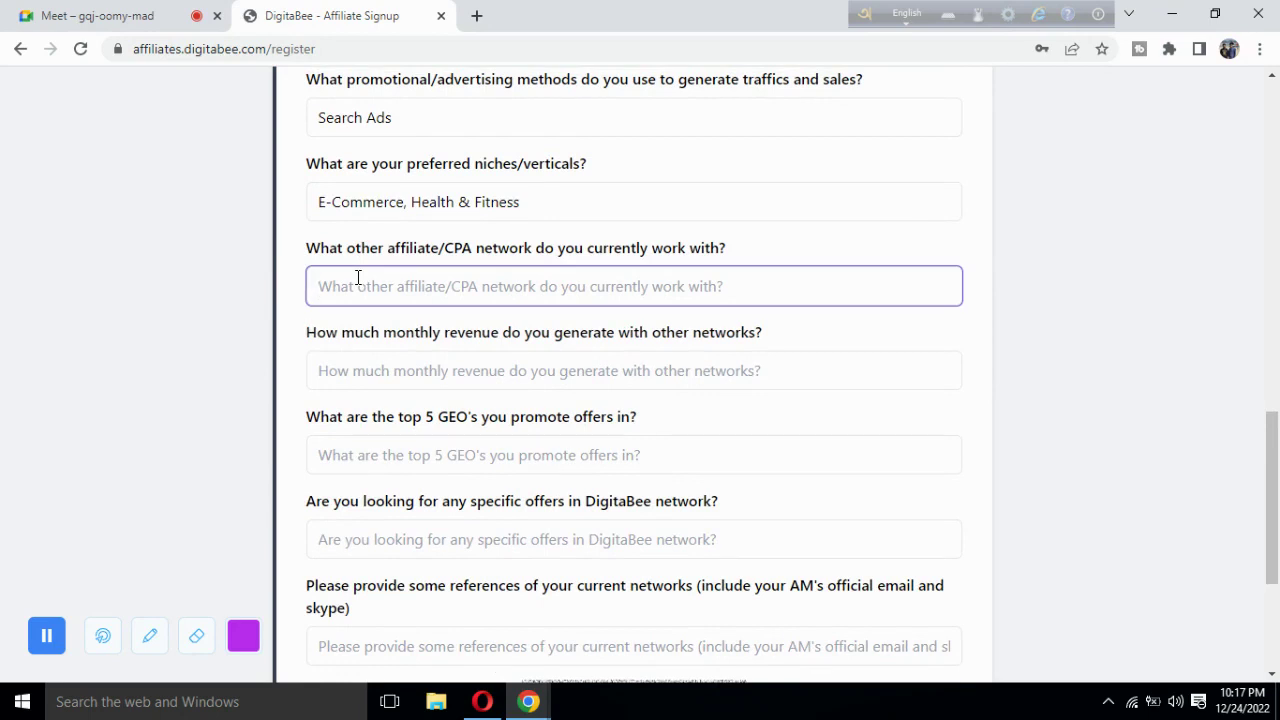
Answer the other affiliate/CPA network question with N/A.
text(N/a)
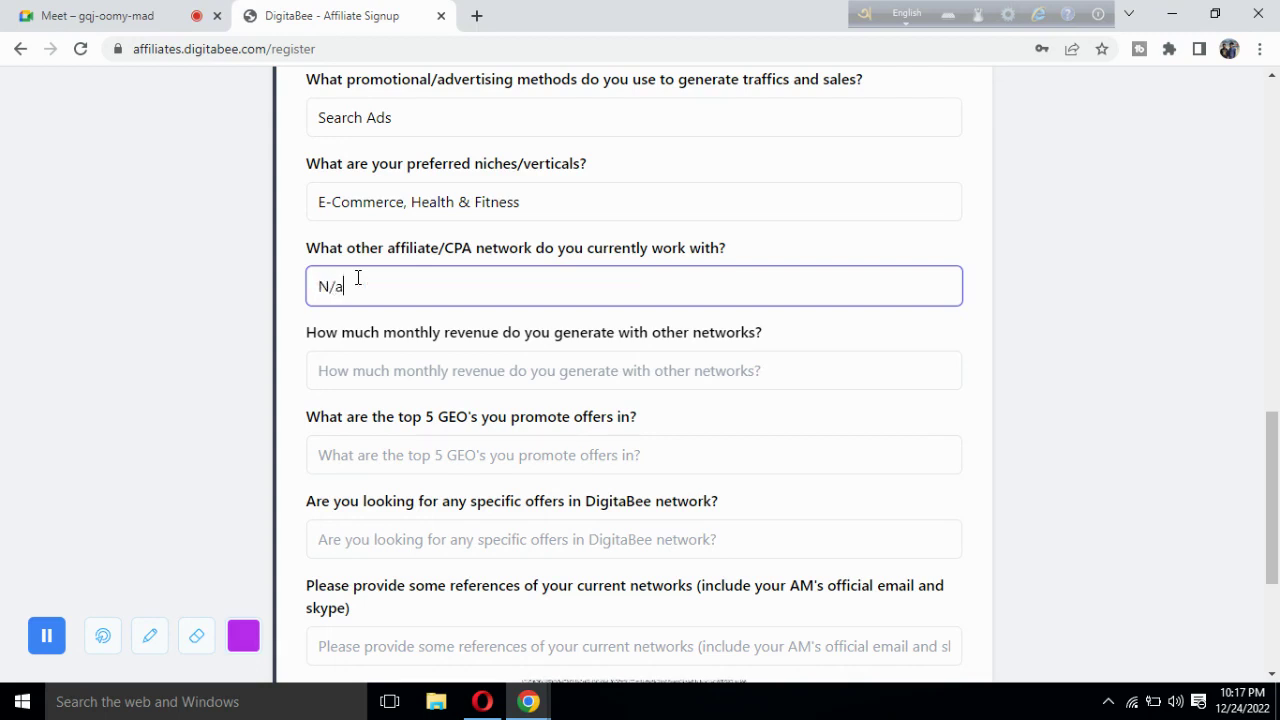
key(BackSpace)
text(A)
scroll(253, 326, down, 1)
drag(735, 150, 313, 162)
click(277, 229)
Enter N/A as the monthly revenue from other networks.
scroll(277, 229, down, 1)
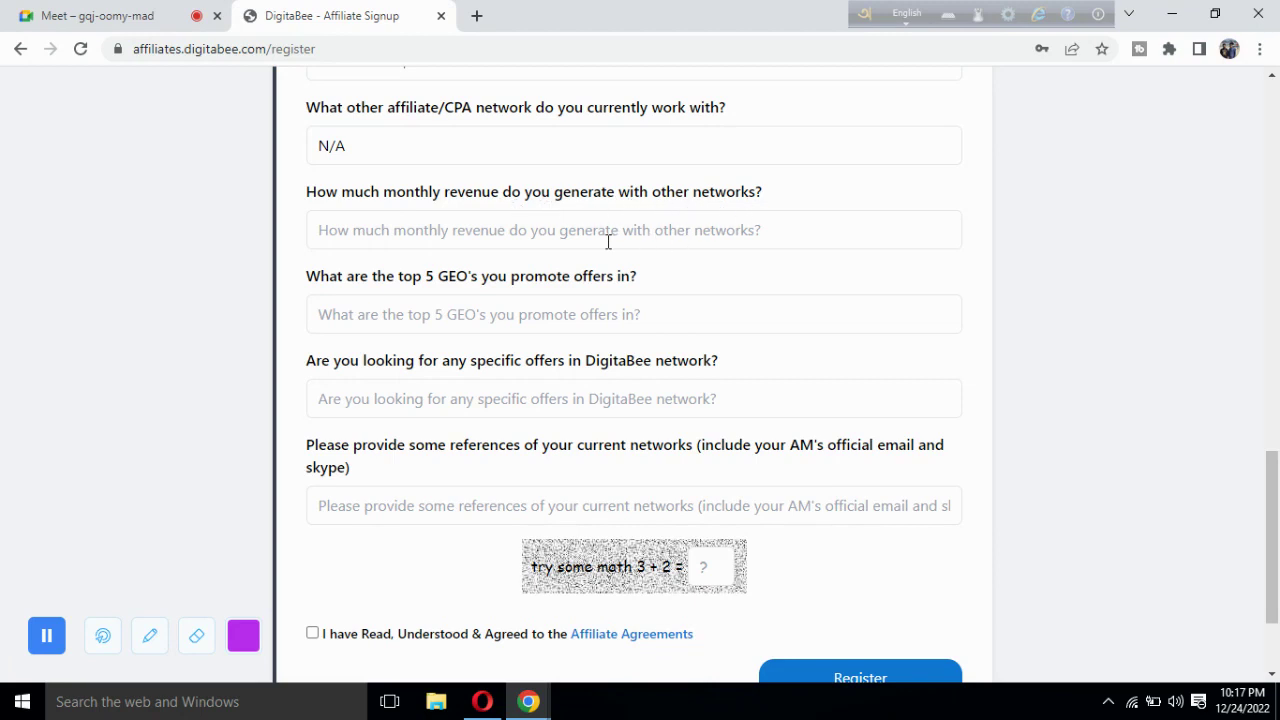
click(516, 235)
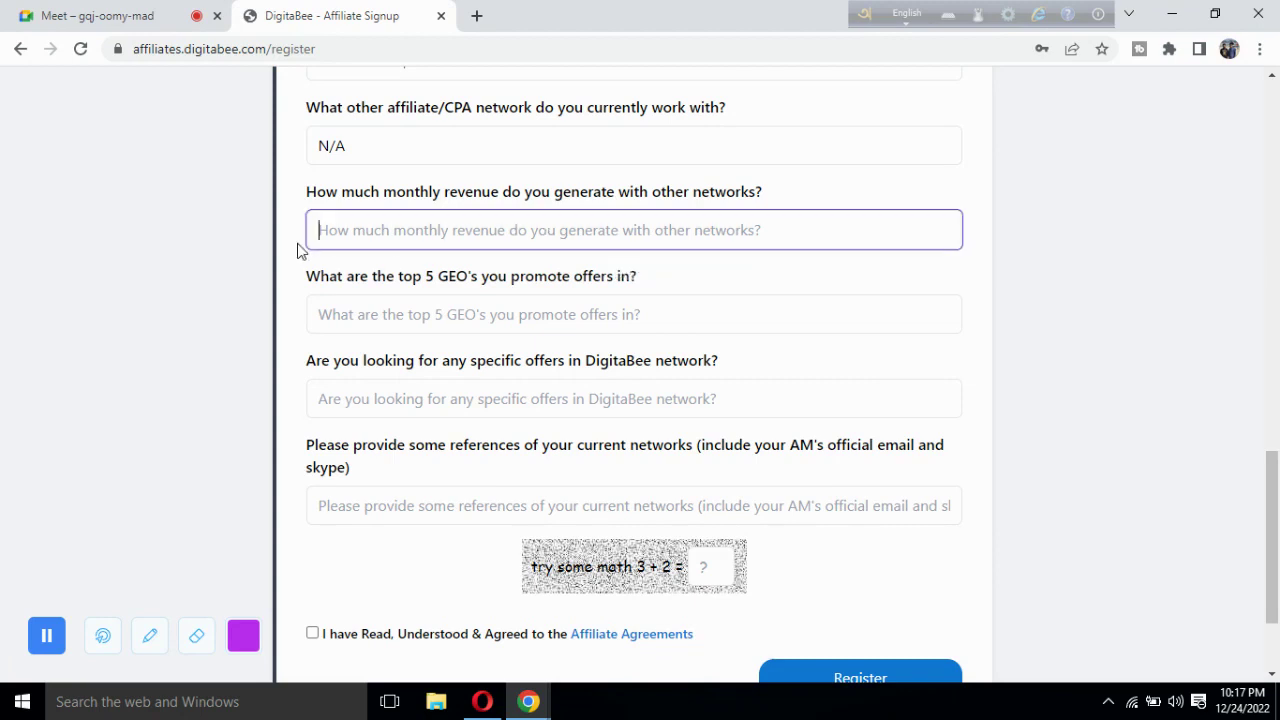
scroll(297, 249, up, 1)
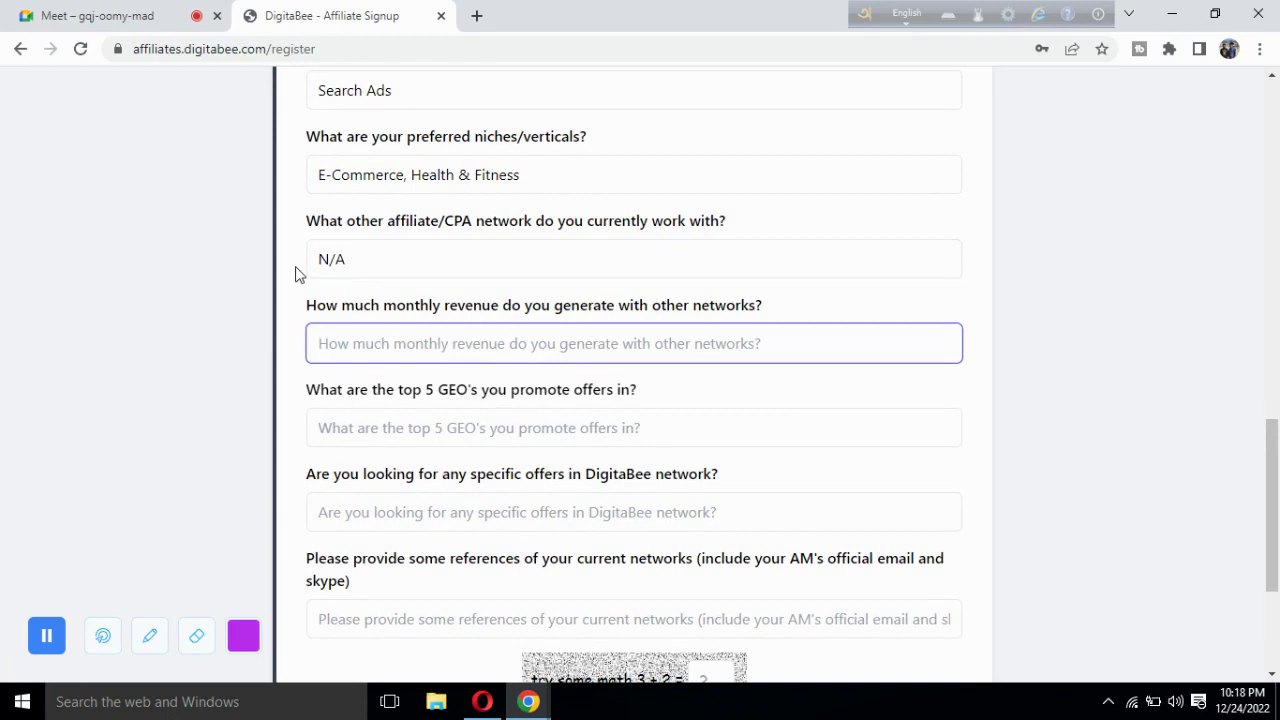
drag(366, 260, 280, 274)
click(355, 343)
text(N/A)
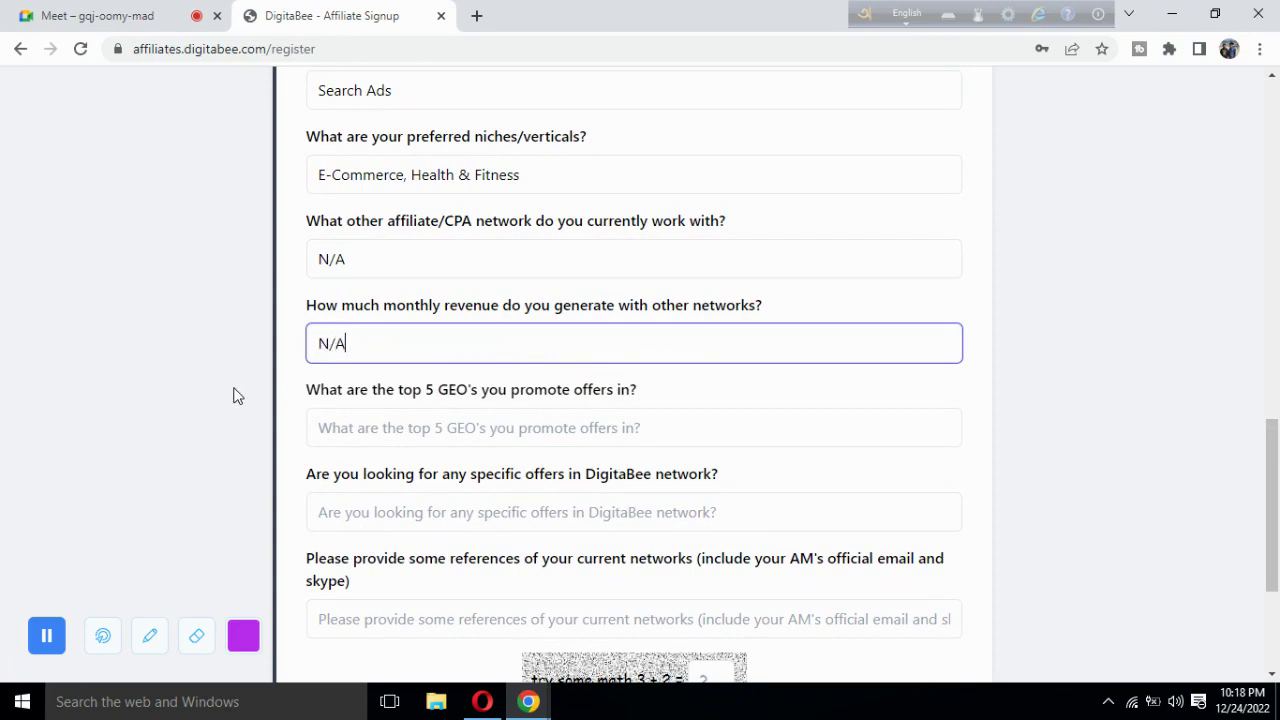
scroll(234, 394, down, 2)
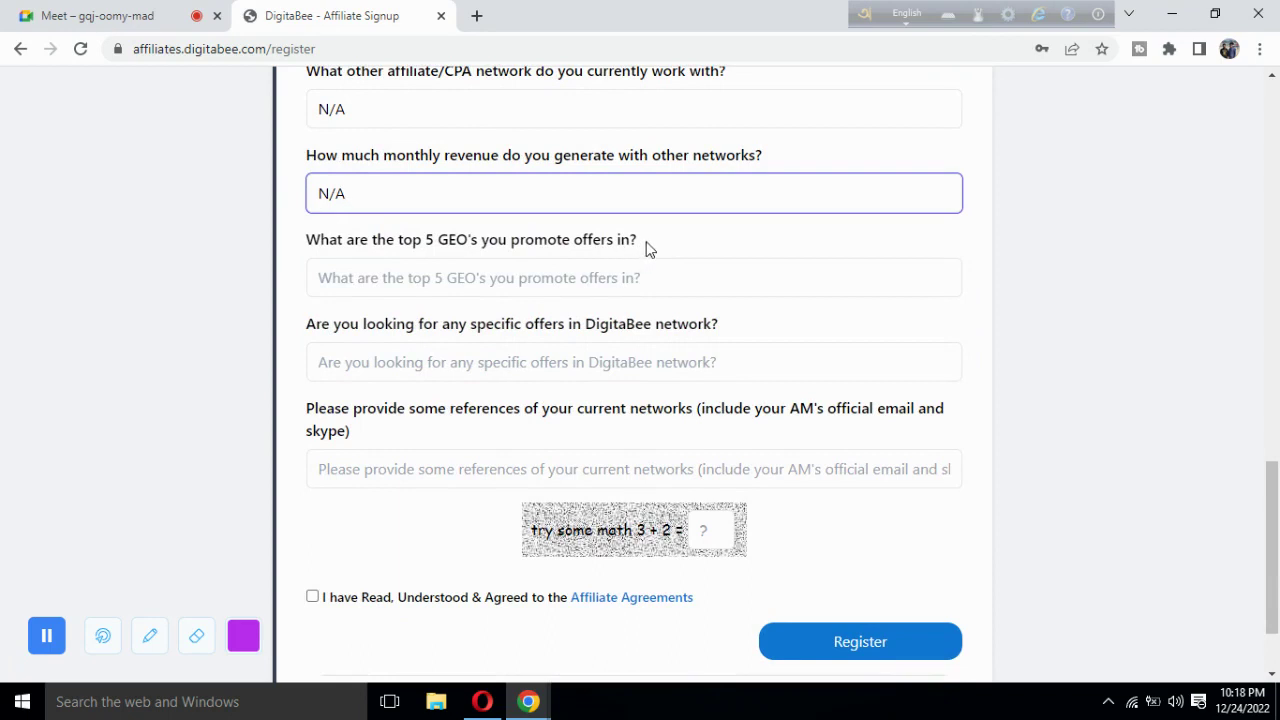
Enter CA, US, UK, AU, NZ as the top 5 GEOs, replacing the mistyped Ban.
drag(645, 247, 293, 249)
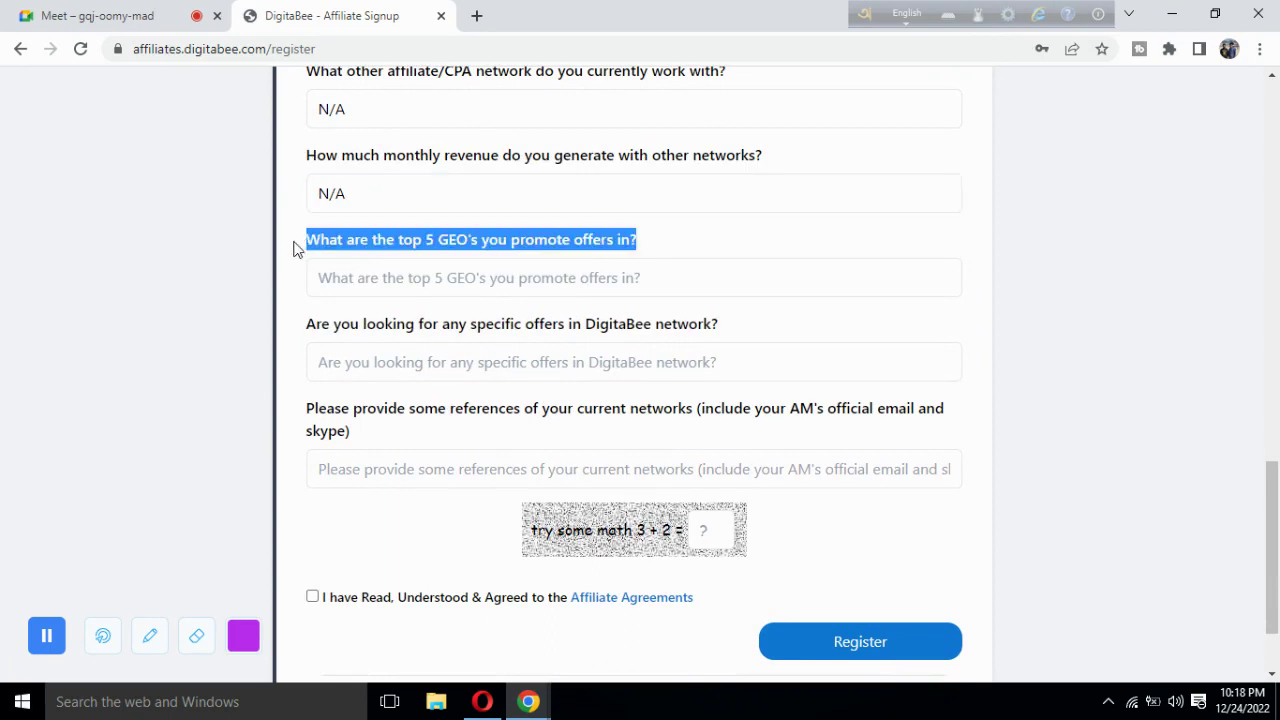
click(382, 286)
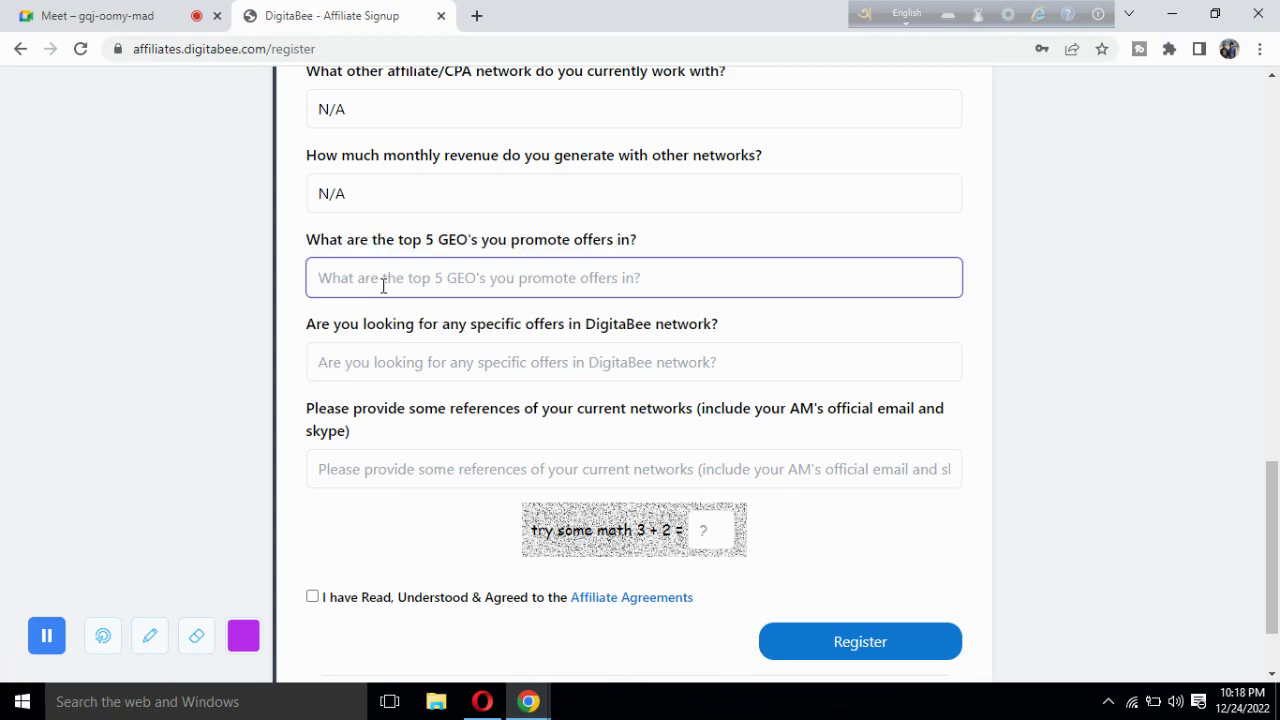
text(Ban, )
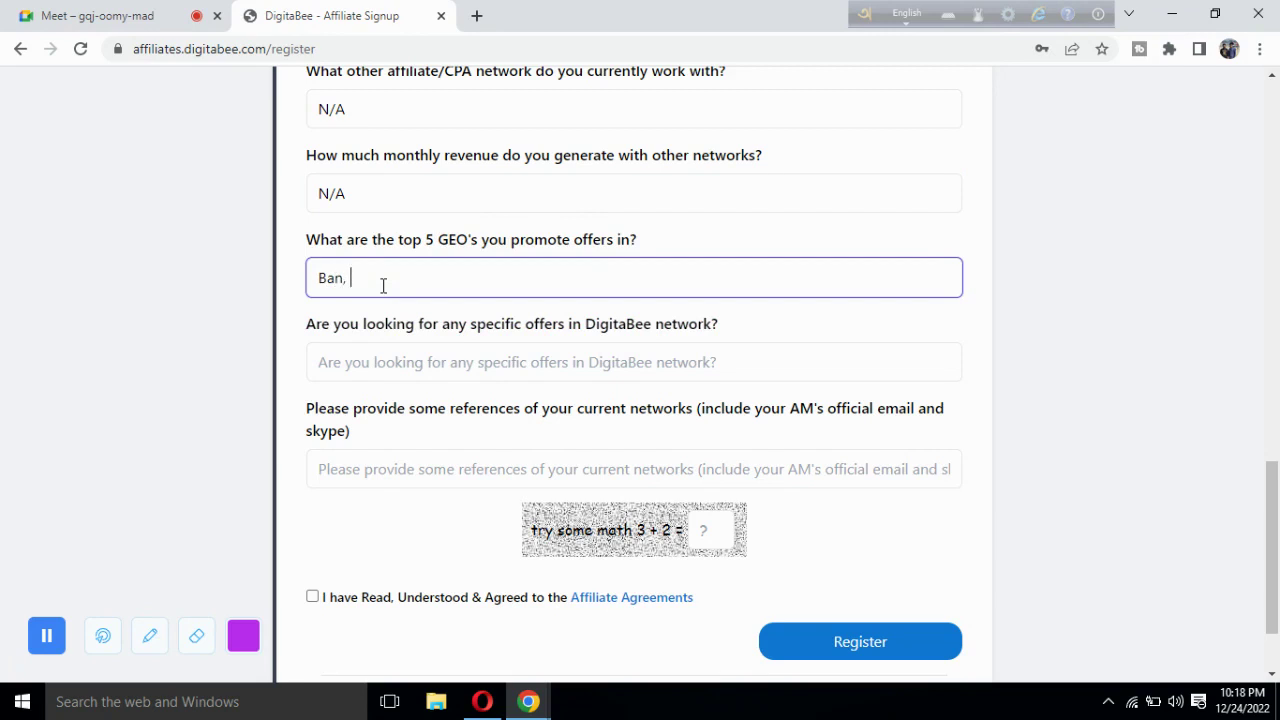
text(US, UK, AU, NZ)
key(BackSpace)
key(BackSpace)
key(BackSpace)
text(CA)
scroll(250, 365, down, 1)
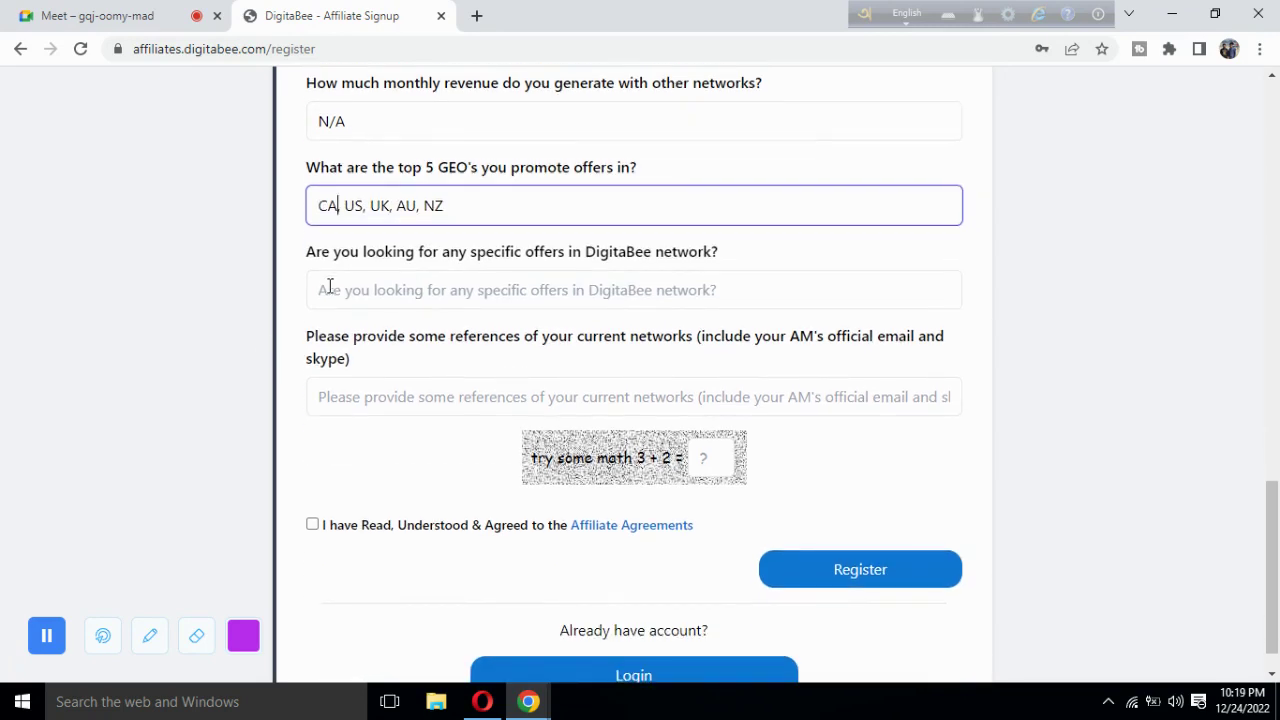
scroll(280, 290, down, 1)
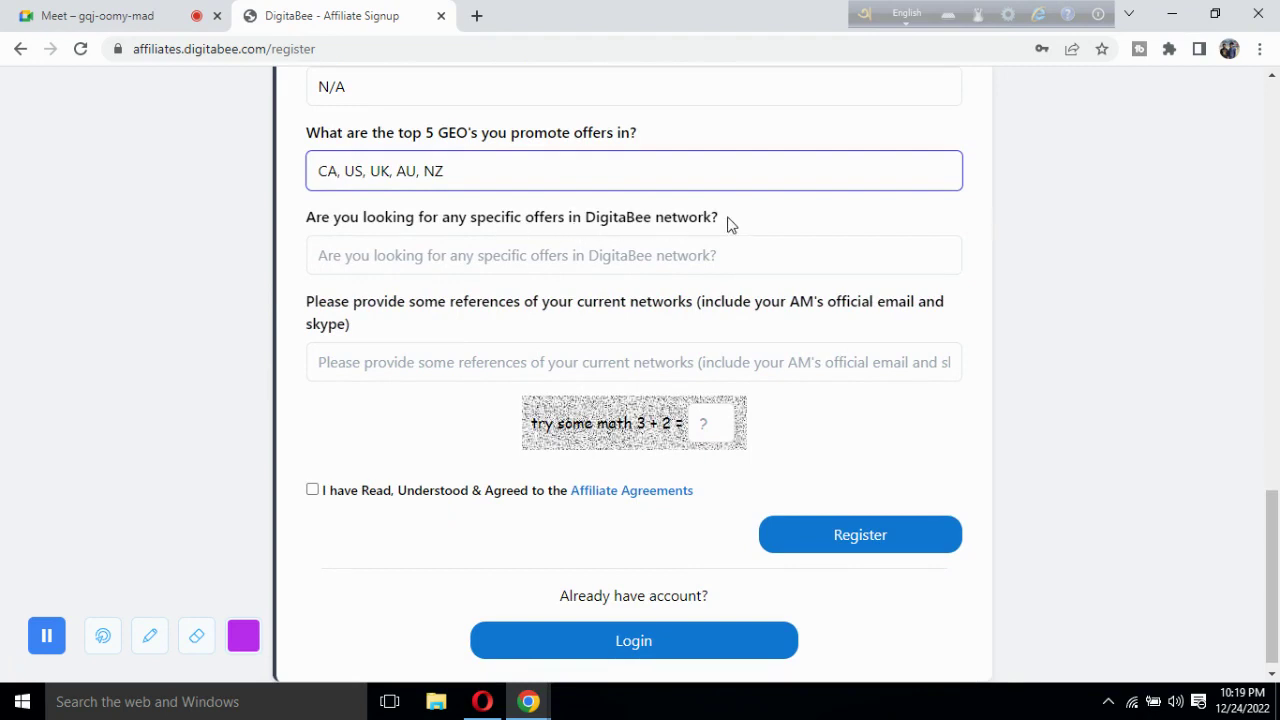
Highlight the specific offers question and place the caret in its answer field.
drag(728, 224, 583, 218)
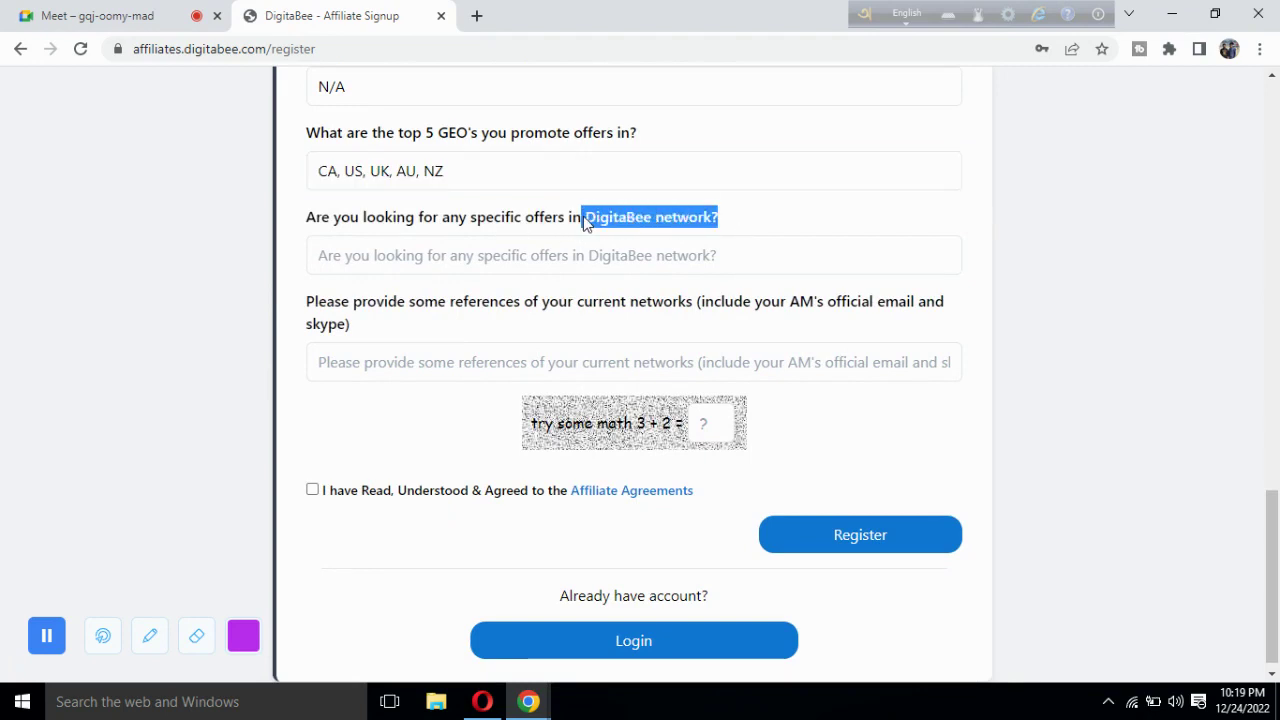
scroll(316, 229, up, 15)
scroll(316, 229, down, 15)
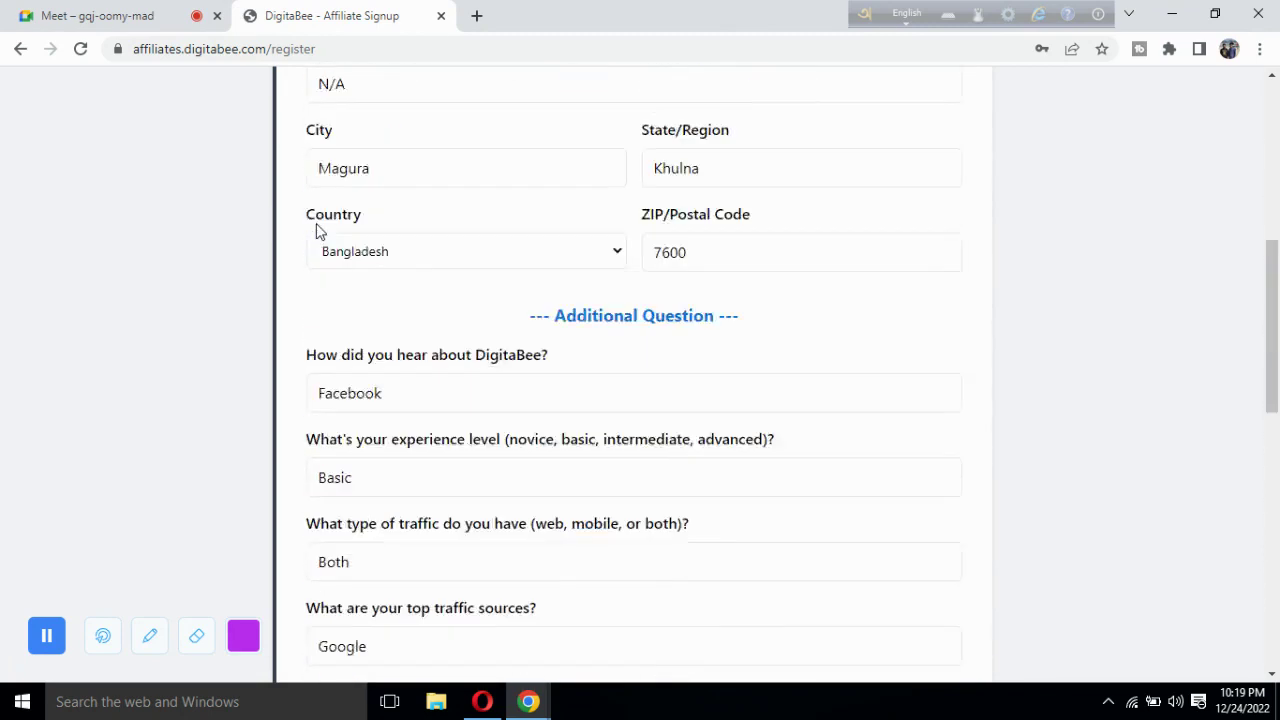
scroll(316, 223, up, 2)
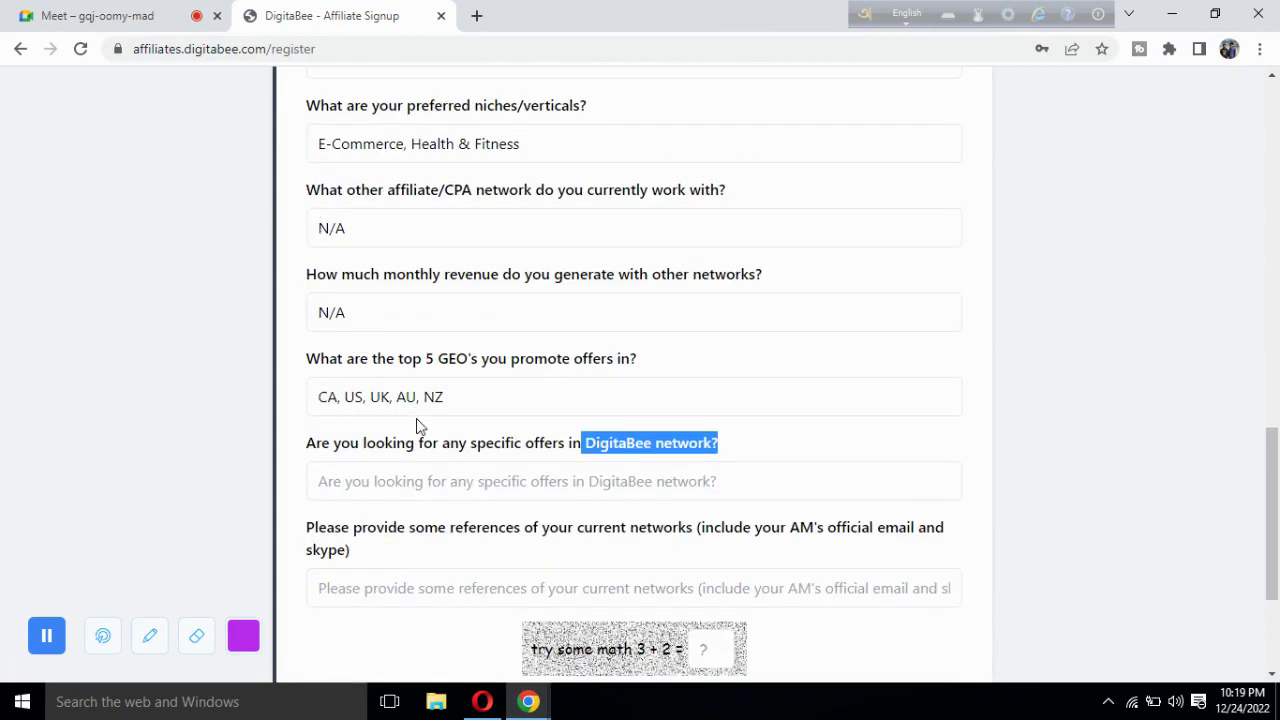
scroll(414, 423, down, 1)
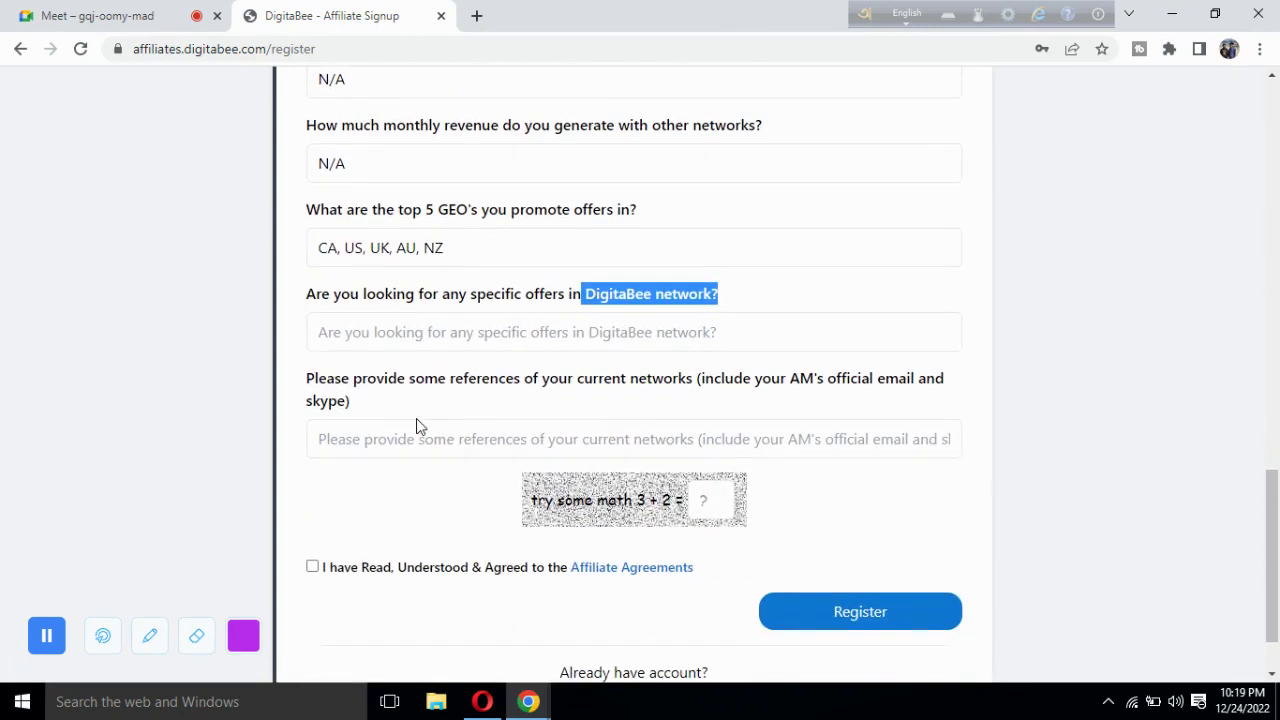
click(496, 304)
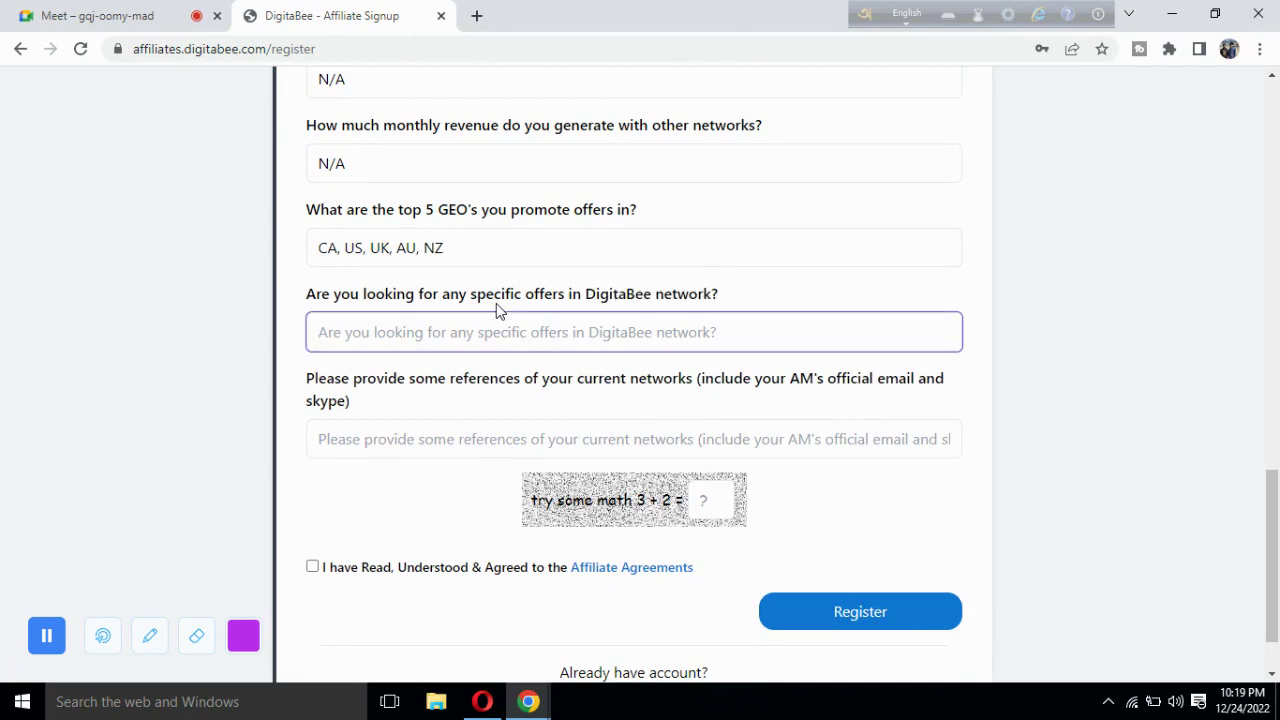
scroll(240, 360, down, 1)
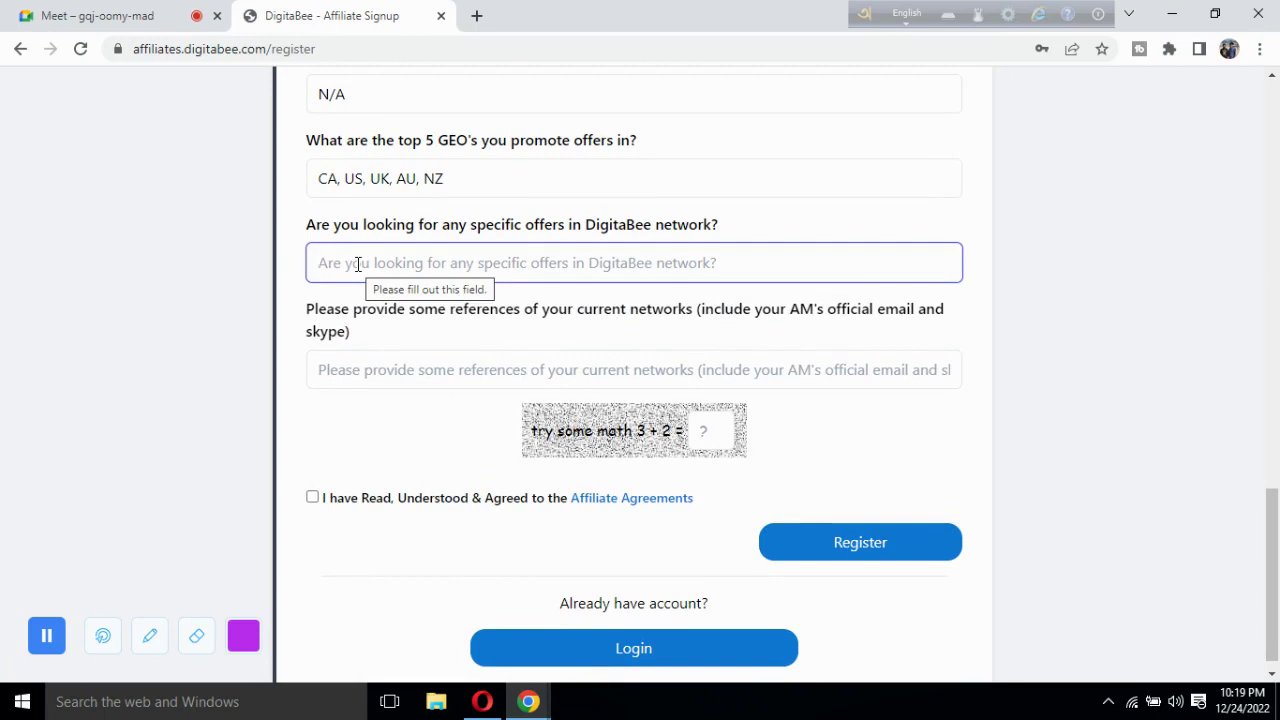
Type Keto diet as the specific offer, then scroll to review the form.
text(KE)
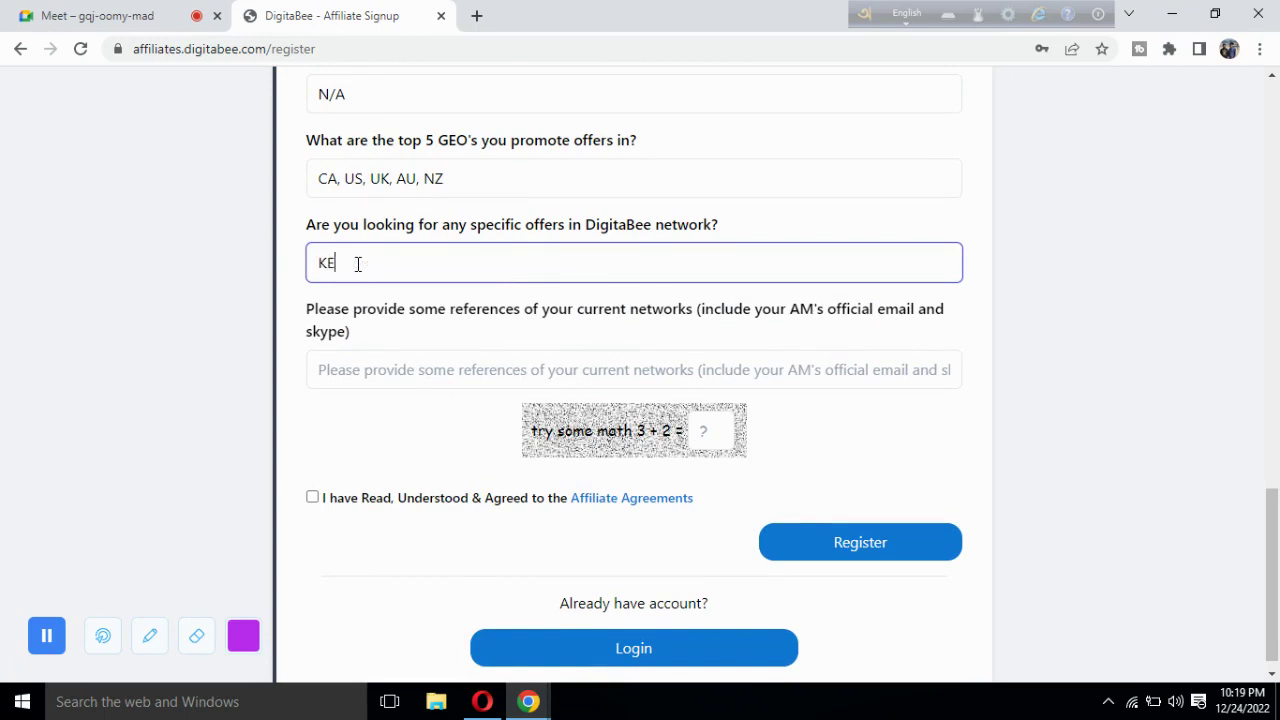
text(to diet)
scroll(385, 290, down, 1)
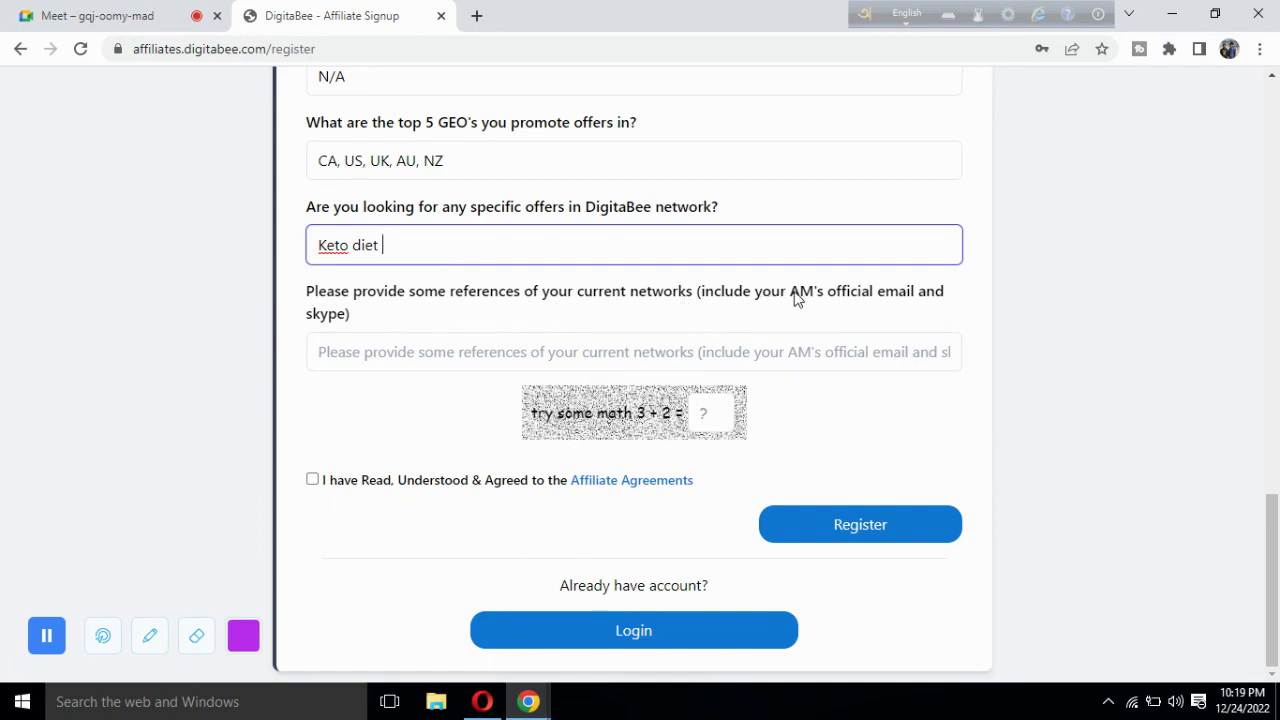
drag(792, 297, 813, 297)
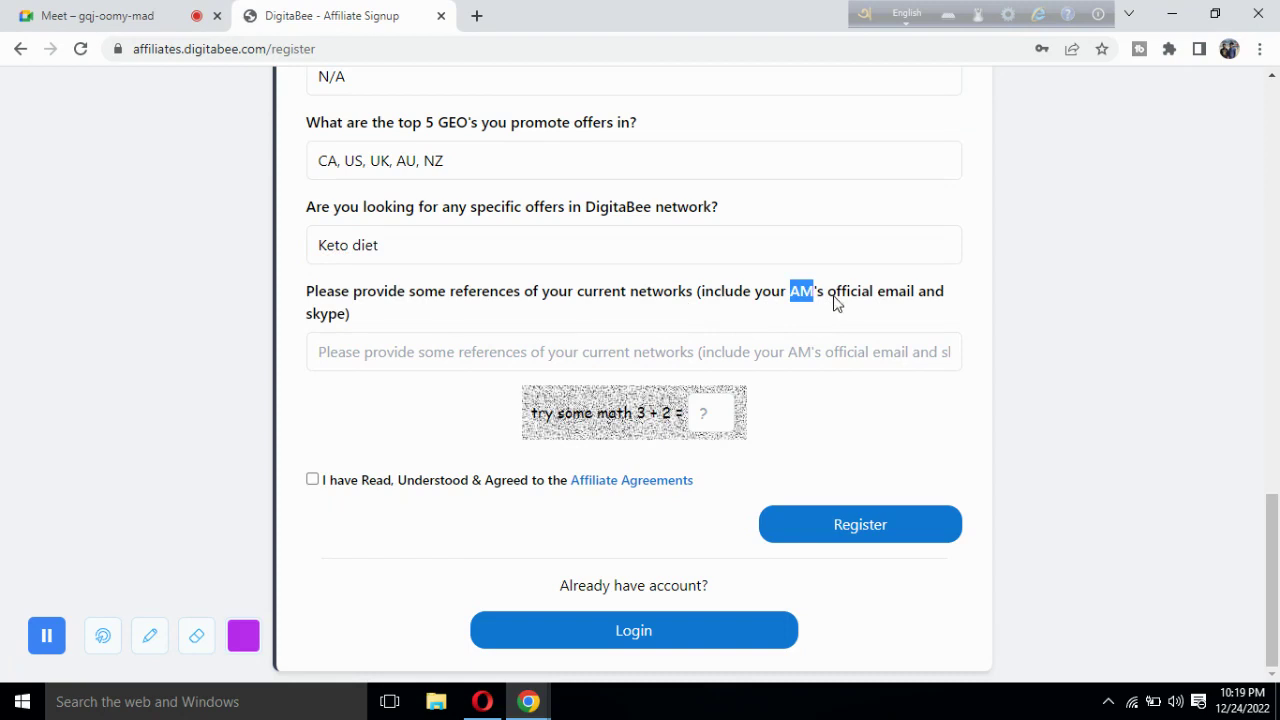
click(373, 335)
scroll(263, 292, up, 3)
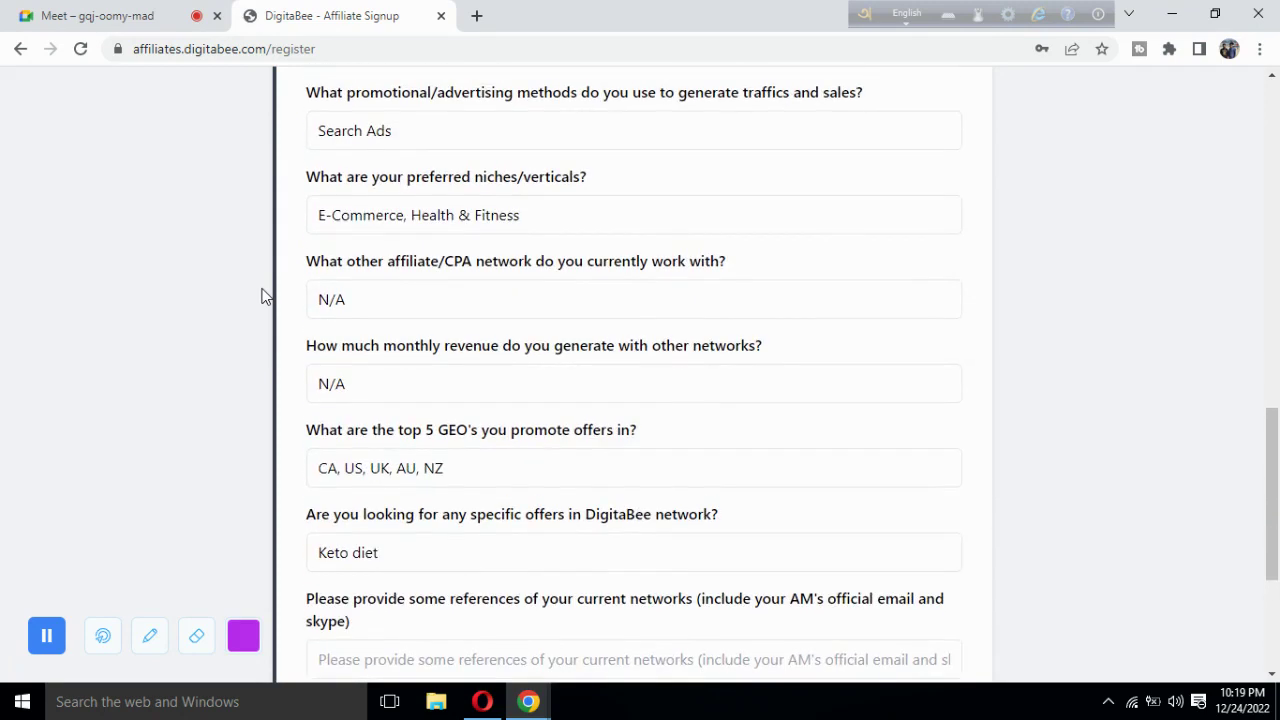
scroll(263, 295, down, 3)
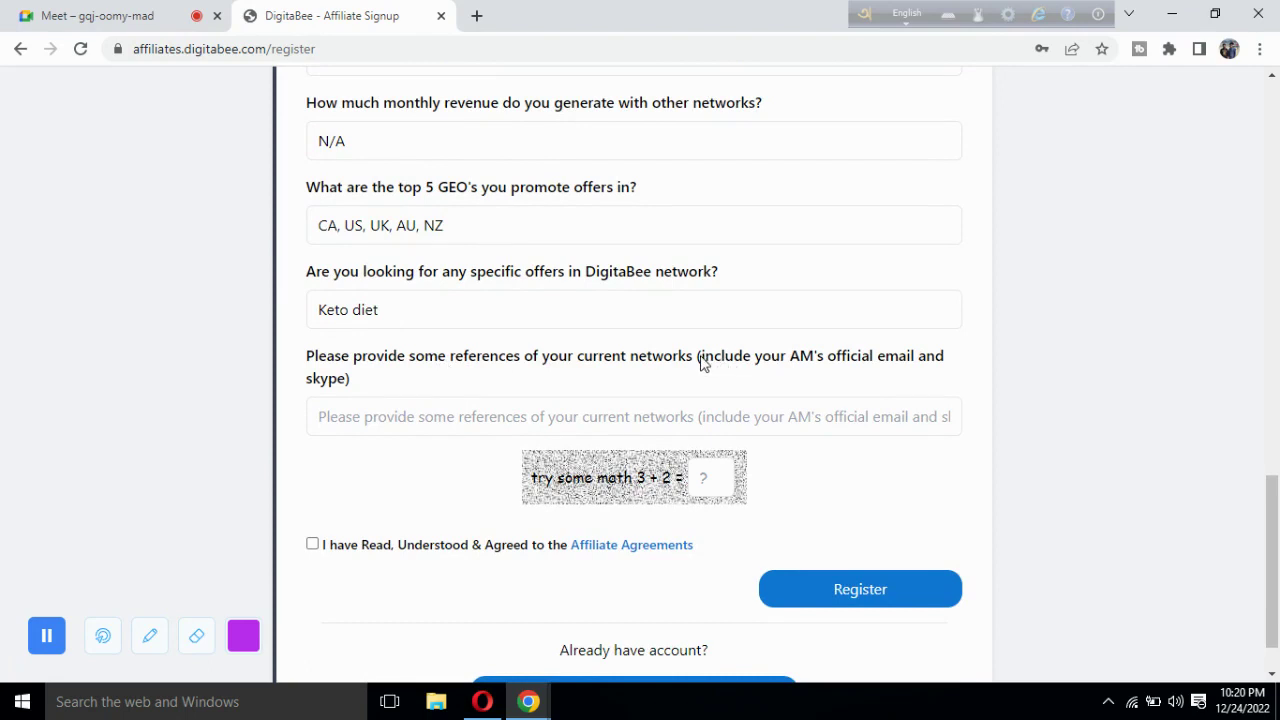
drag(702, 362, 771, 366)
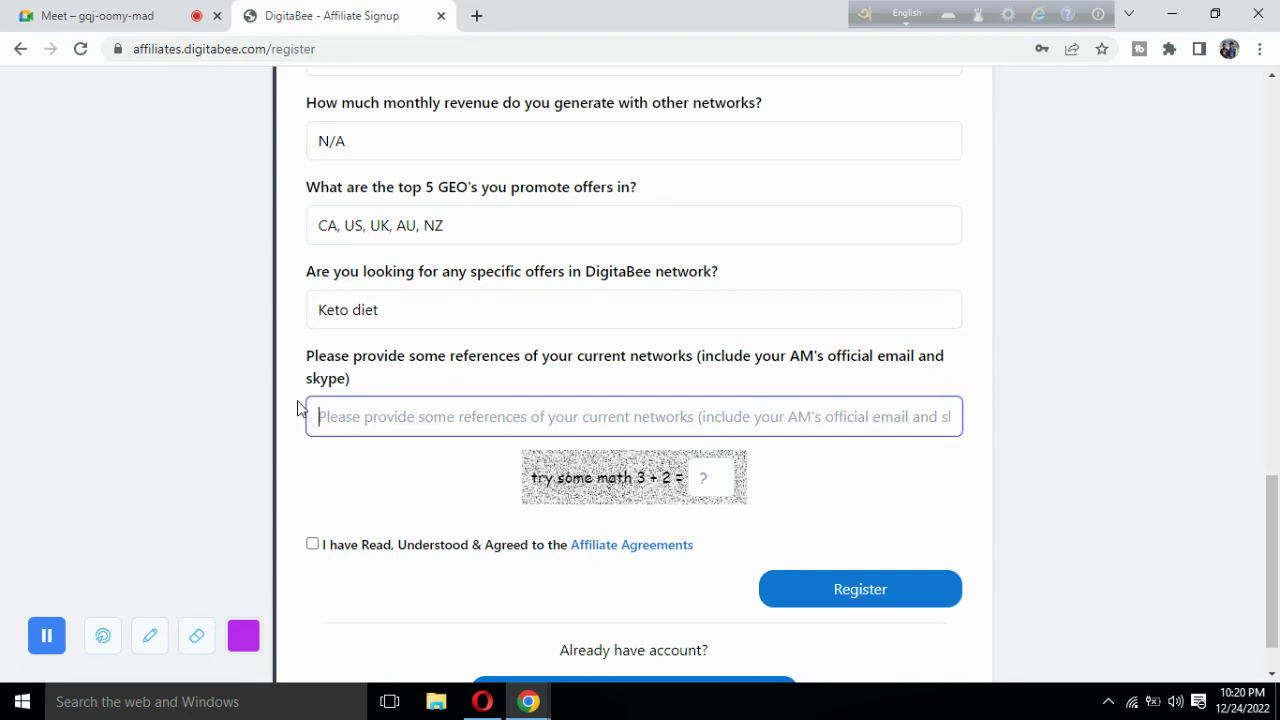
scroll(278, 378, up, 2)
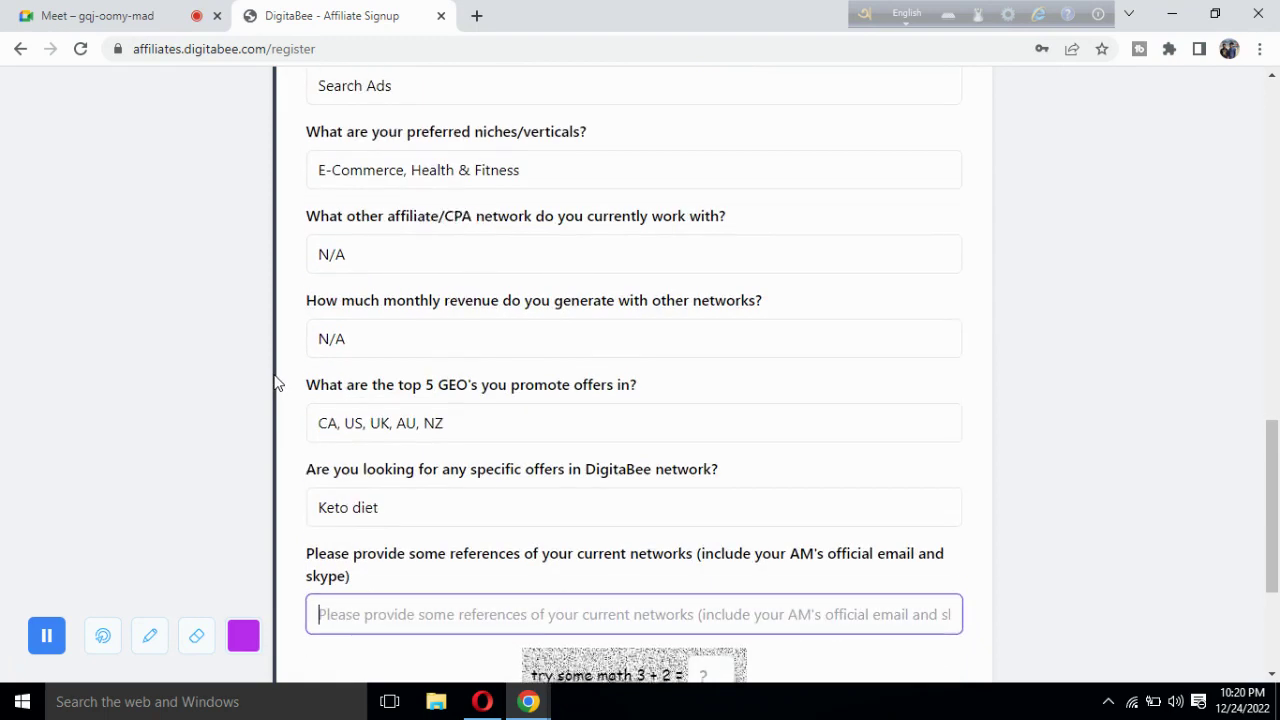
scroll(282, 349, up, 5)
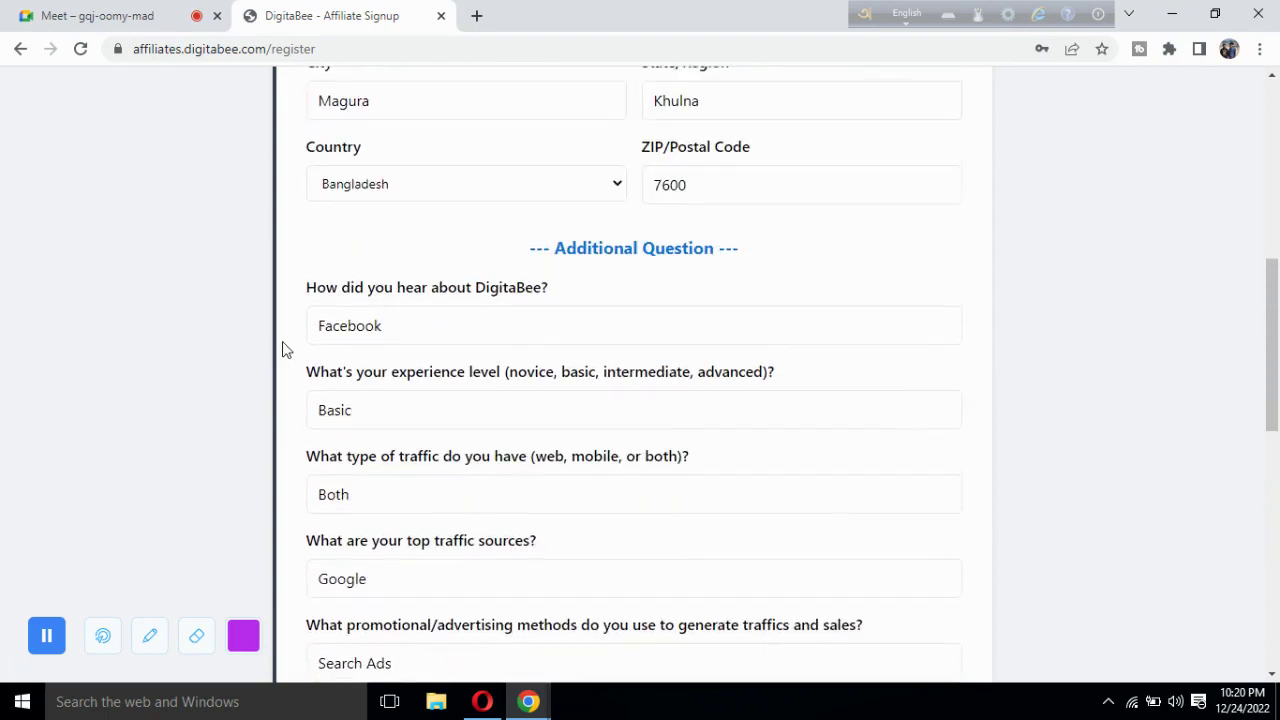
scroll(282, 349, down, 2)
double_click(384, 199)
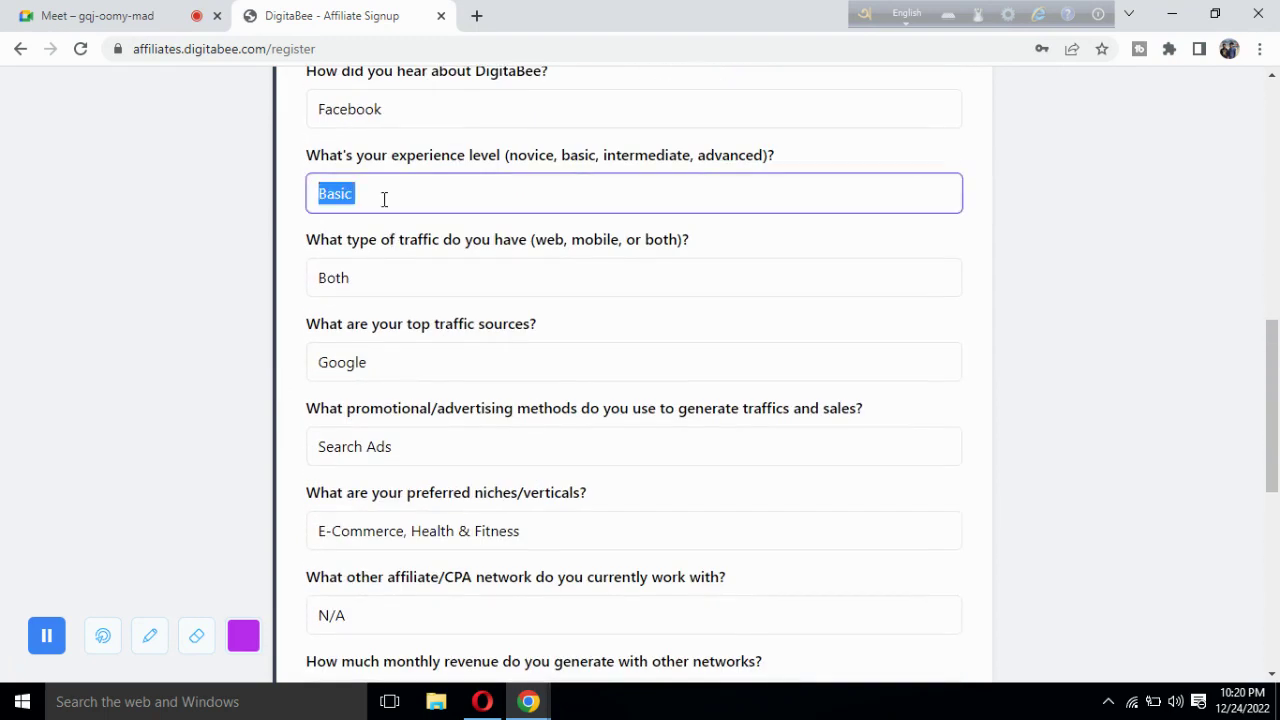
scroll(286, 269, down, 2)
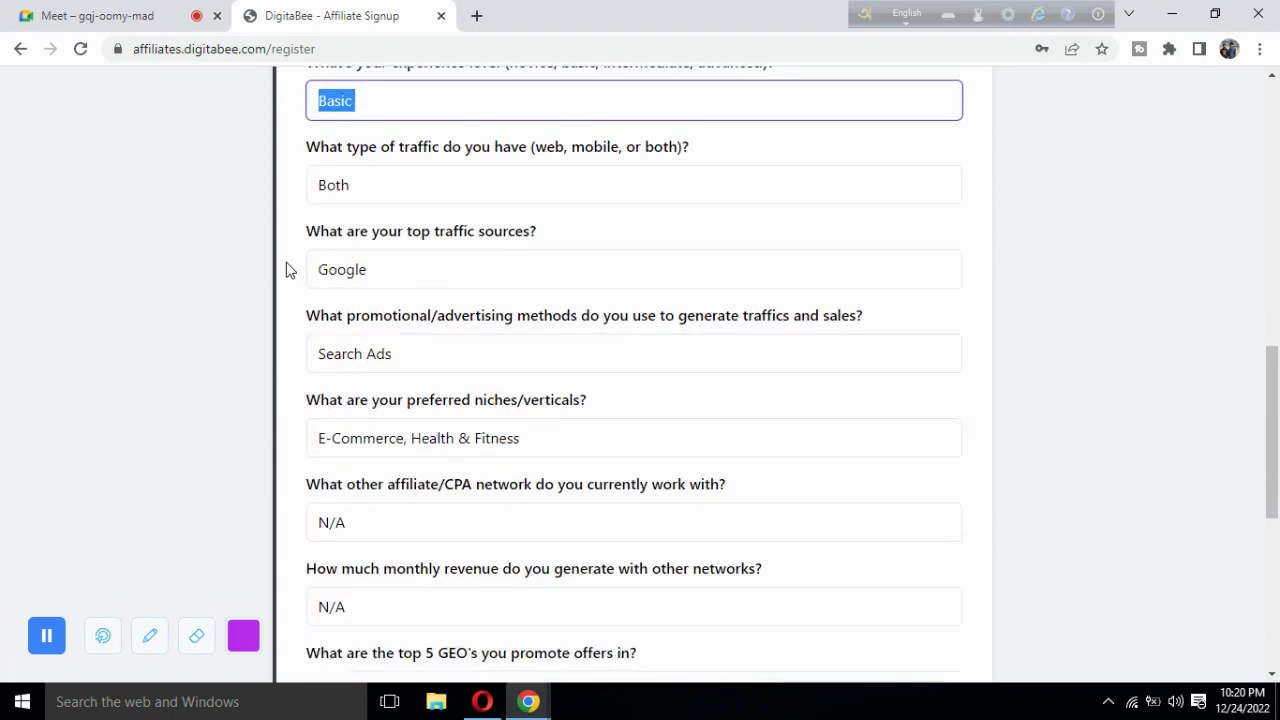
scroll(280, 350, down, 1)
triple_click(386, 343)
triple_click(366, 403)
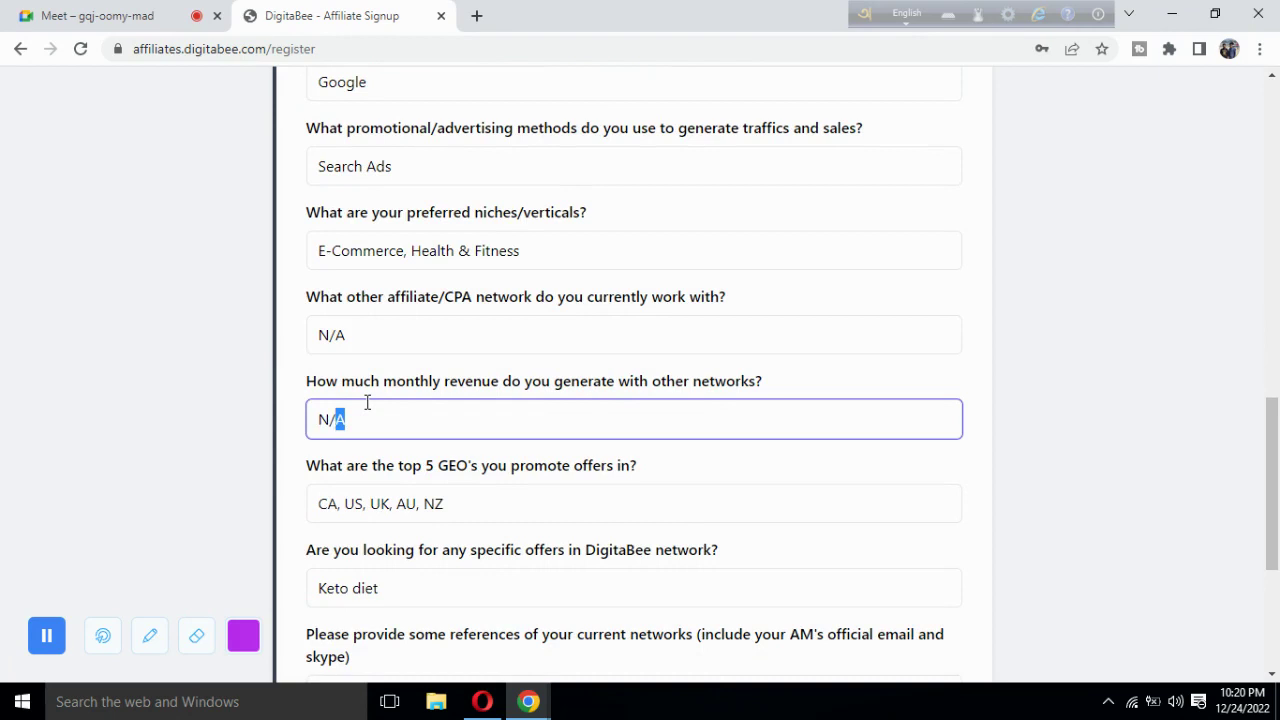
scroll(290, 483, down, 3)
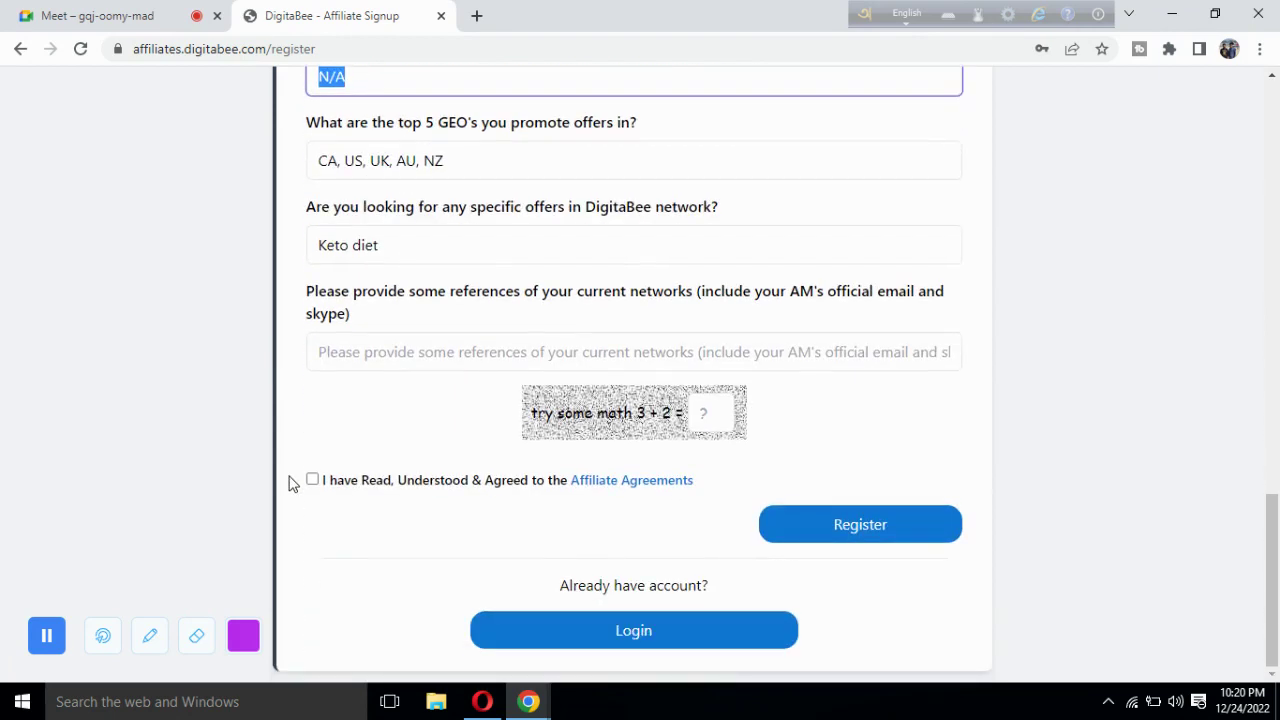
Enter N/A for references, answer the captcha with 5, accept the affiliate agreement, then return to Google Meet.
click(361, 350)
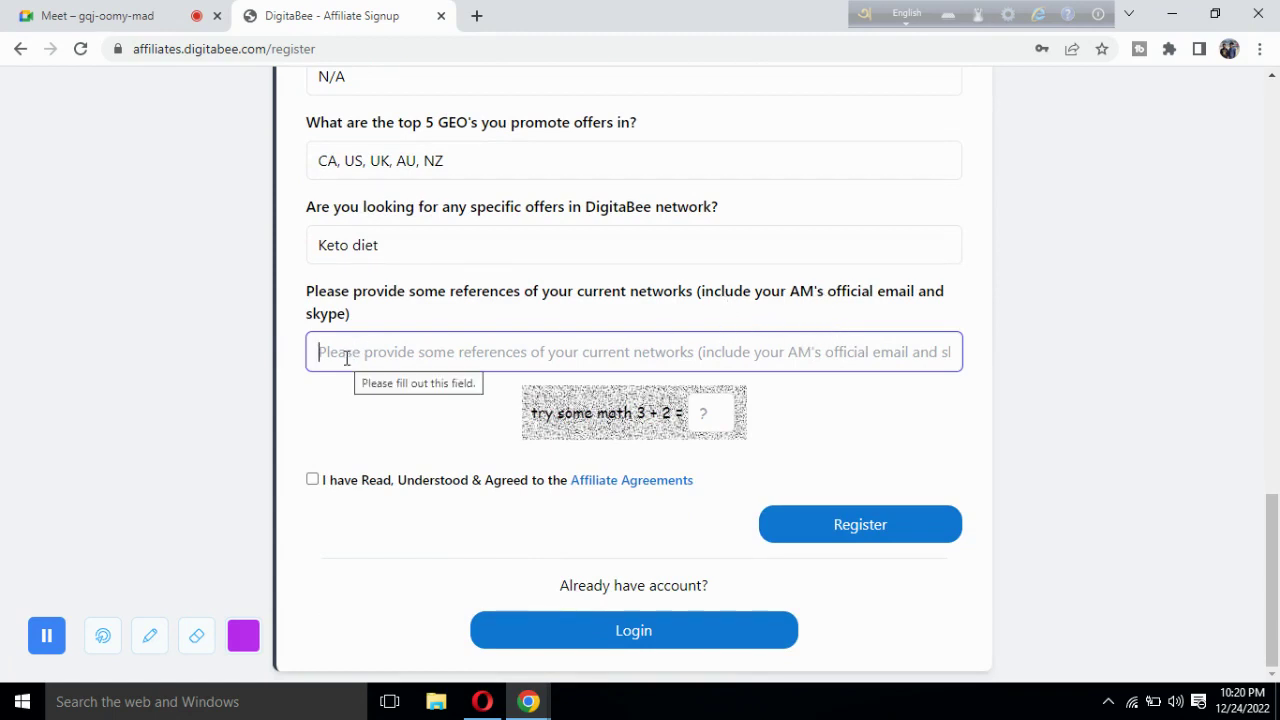
text(N/A)
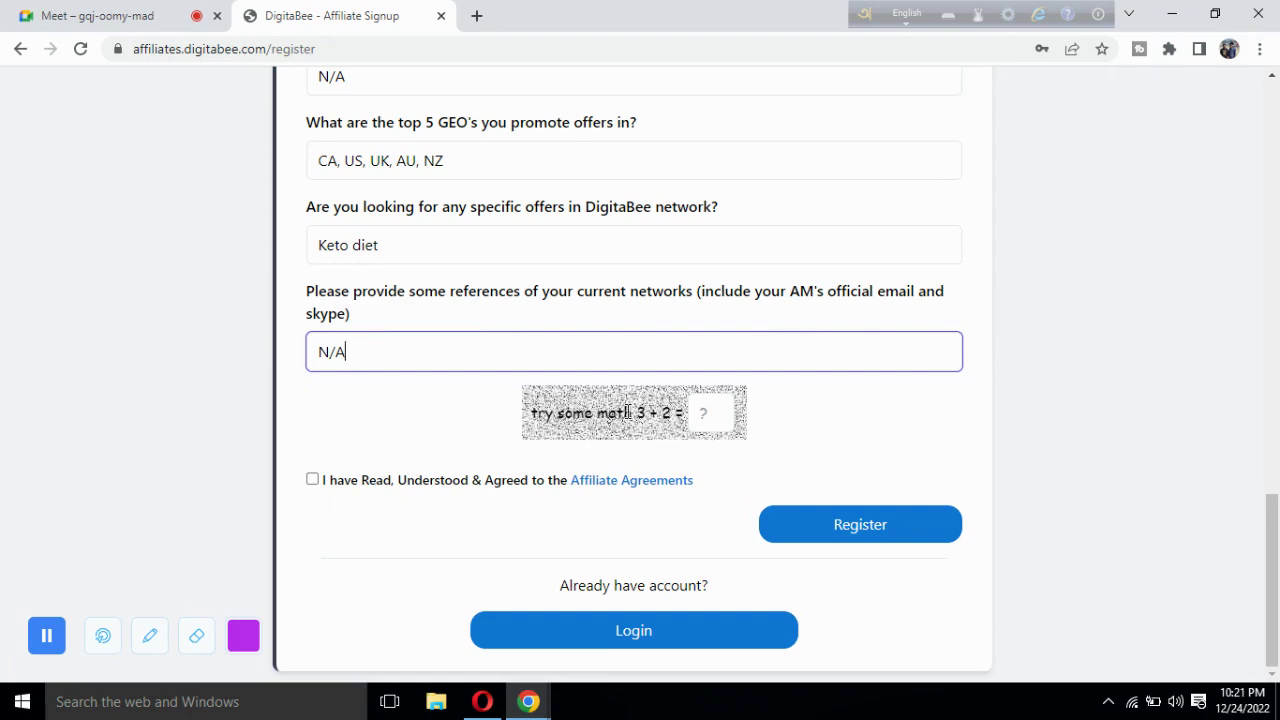
click(701, 417)
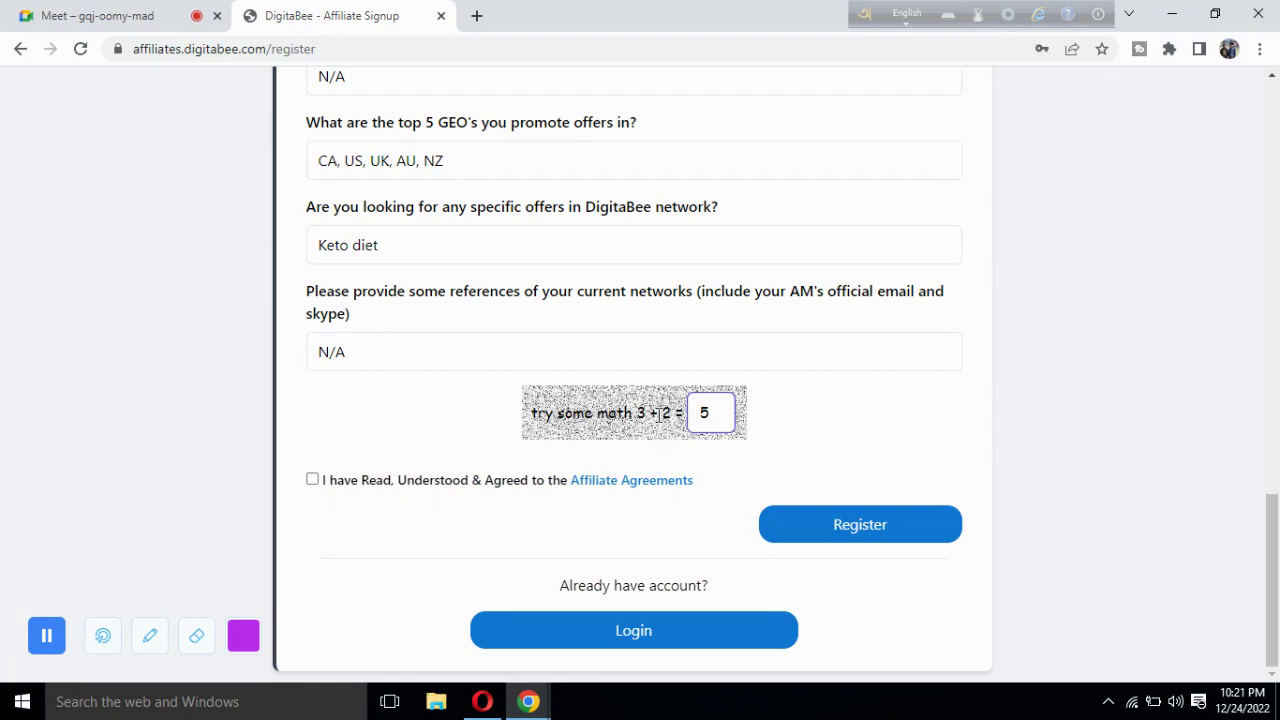
click(312, 481)
click(116, 13)
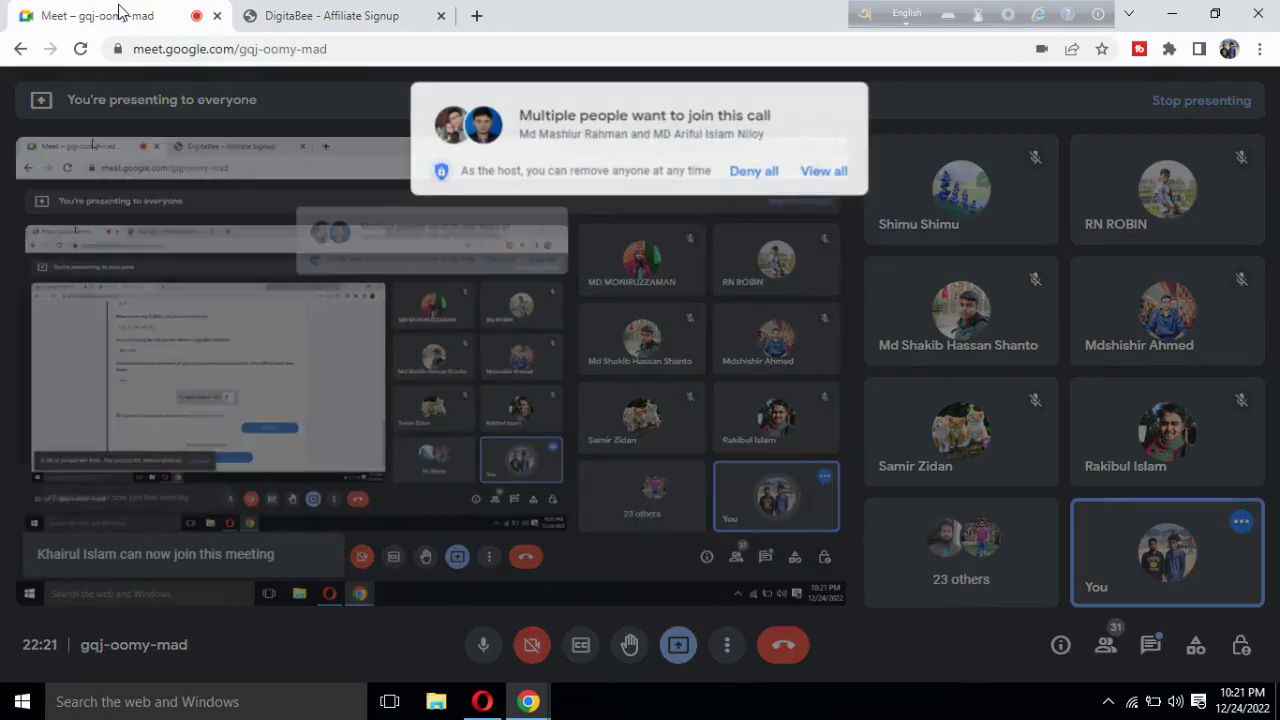
Admit both waiting people and the next join request, bringing the call to 34 participants.
click(825, 171)
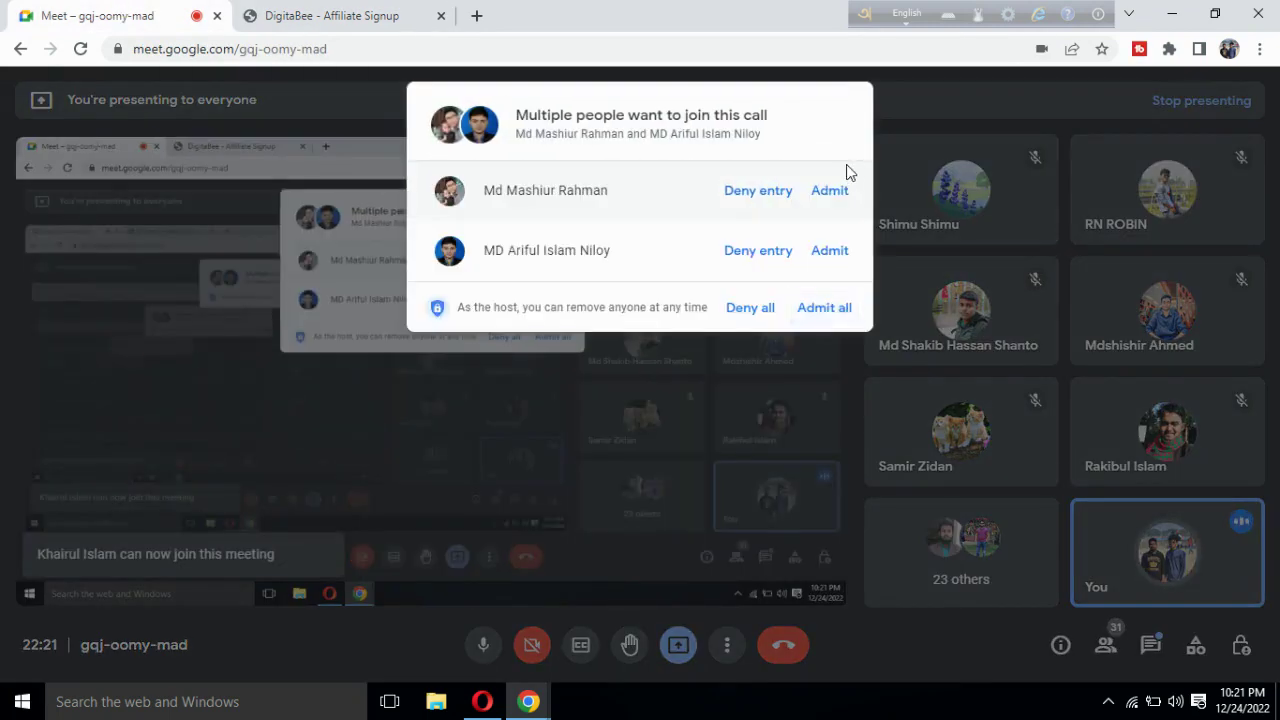
click(829, 189)
click(834, 176)
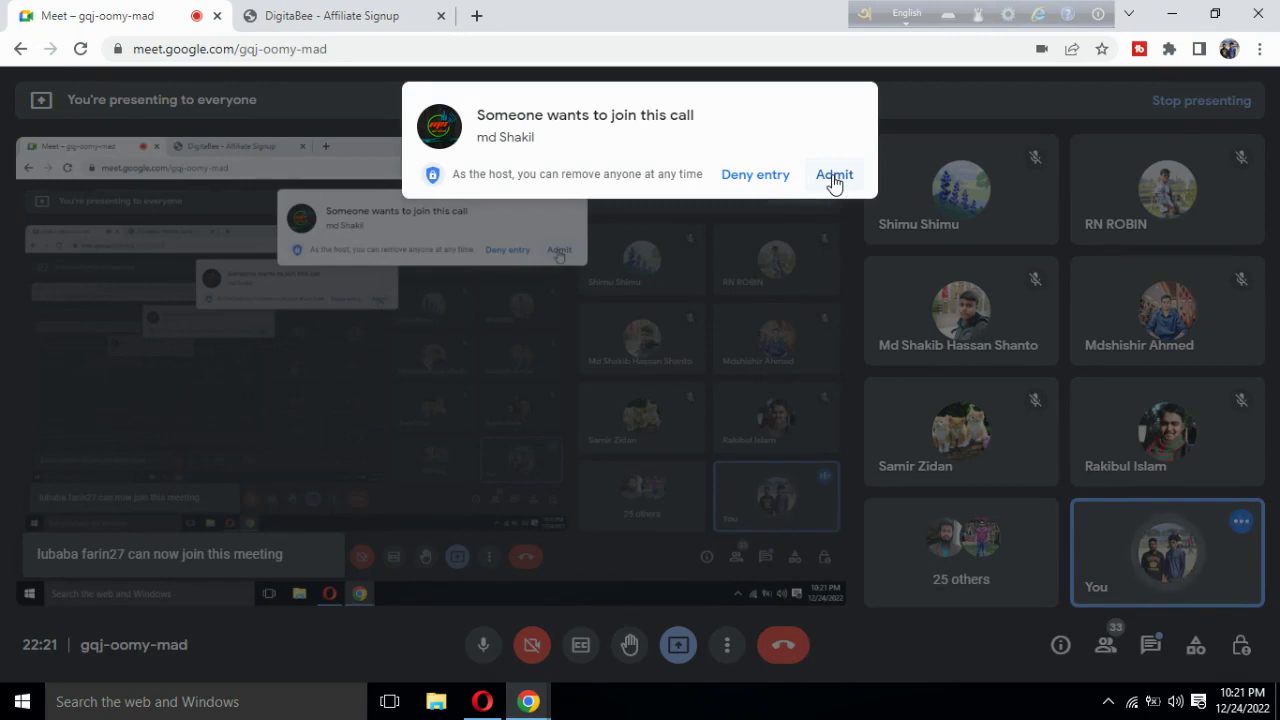
click(833, 177)
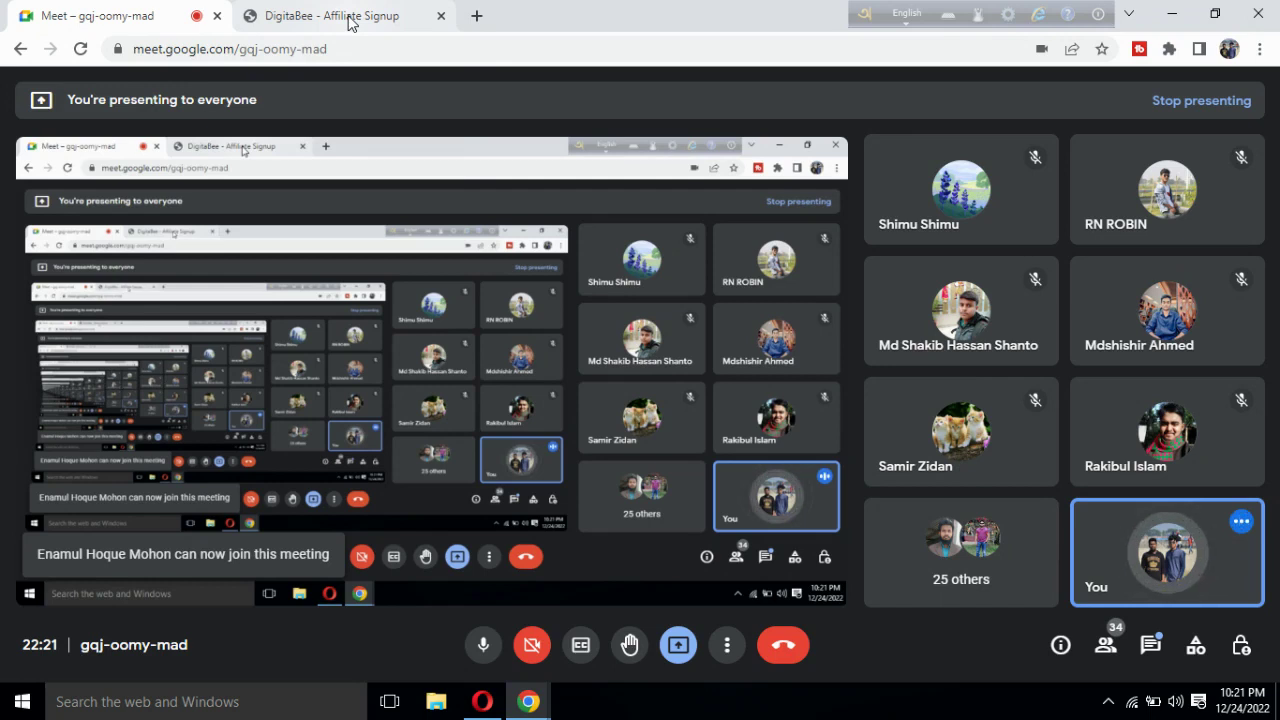
mouse_move(348, 22)
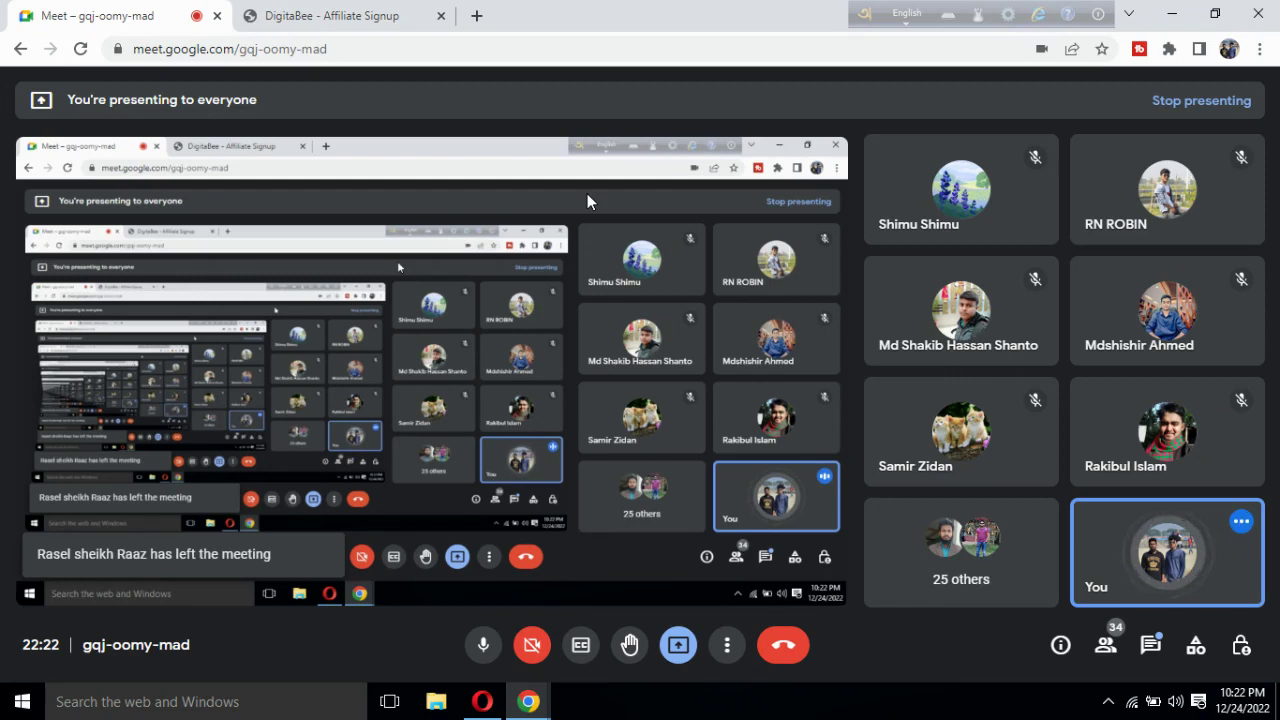
Admit another guest for 35 participants and open the Screen Recorder for Chrome extension panel.
click(1169, 50)
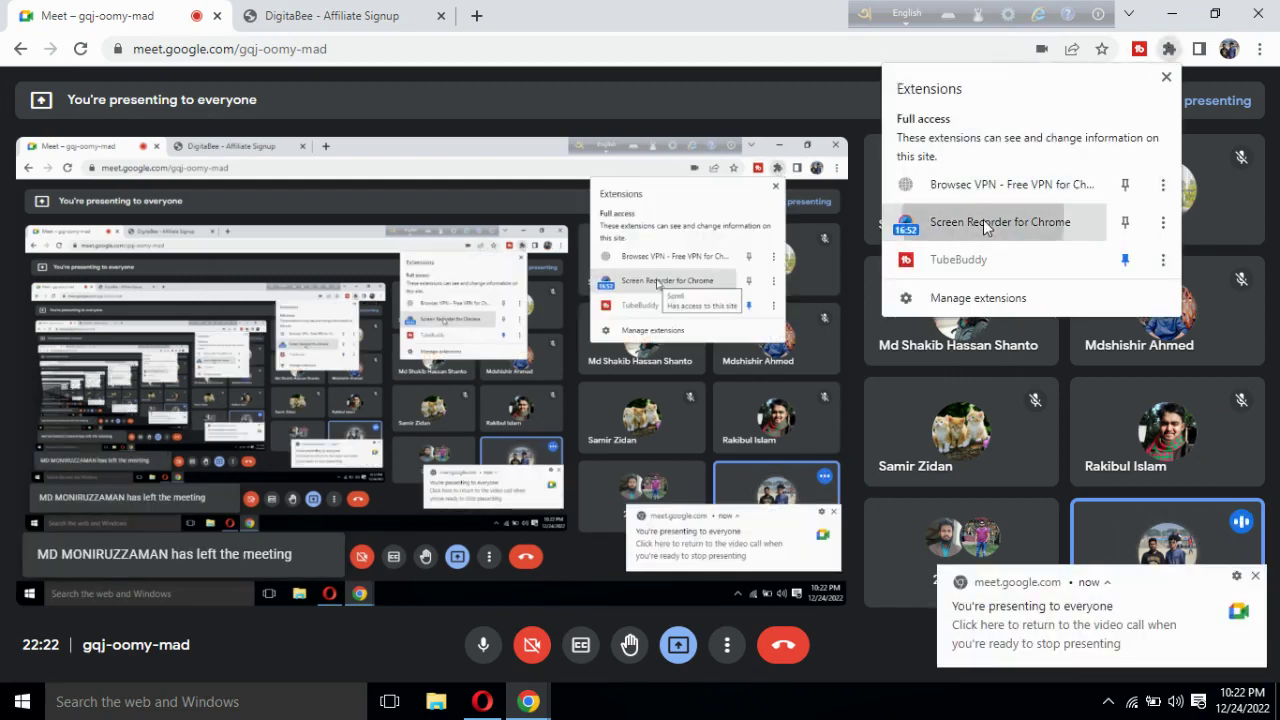
click(985, 223)
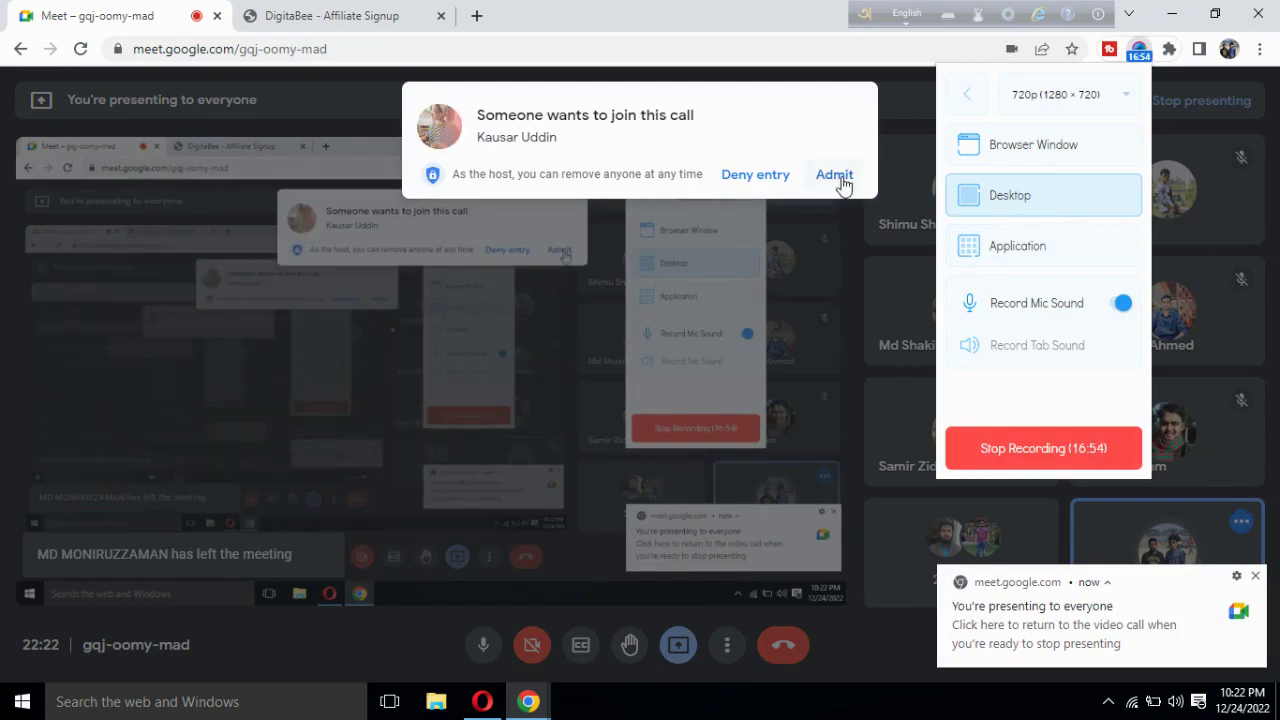
click(838, 176)
click(1169, 50)
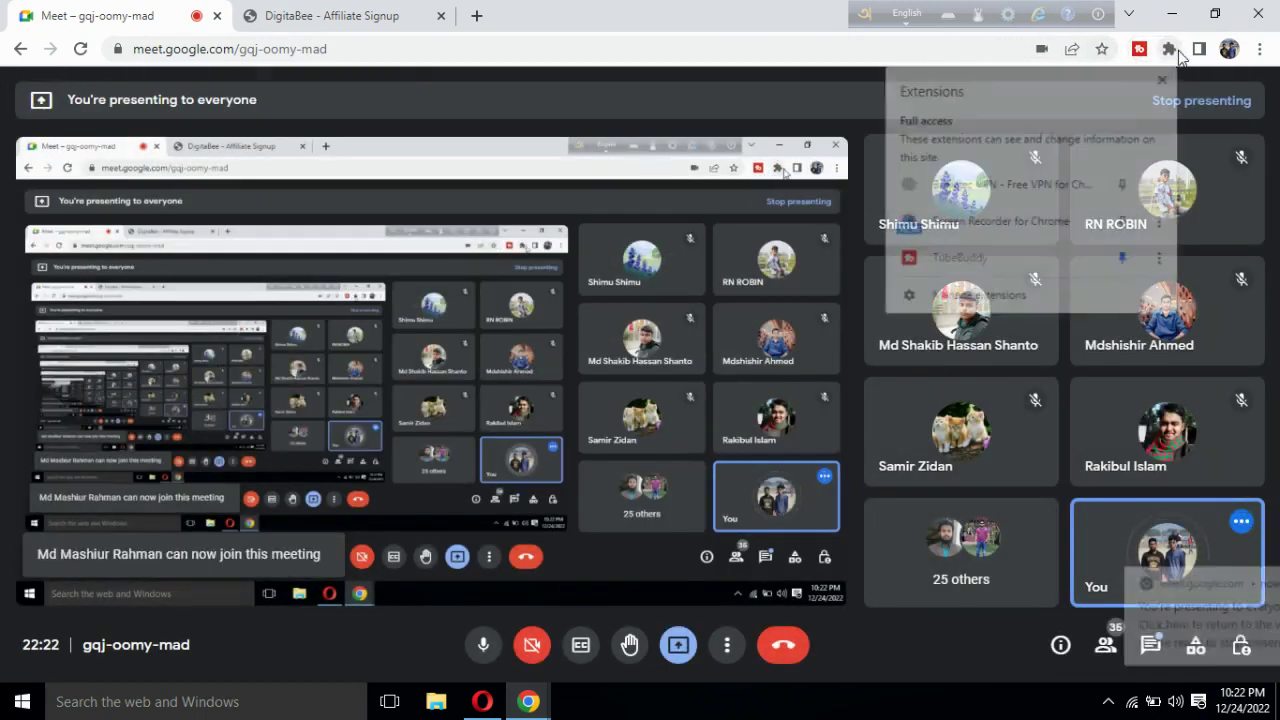
click(922, 220)
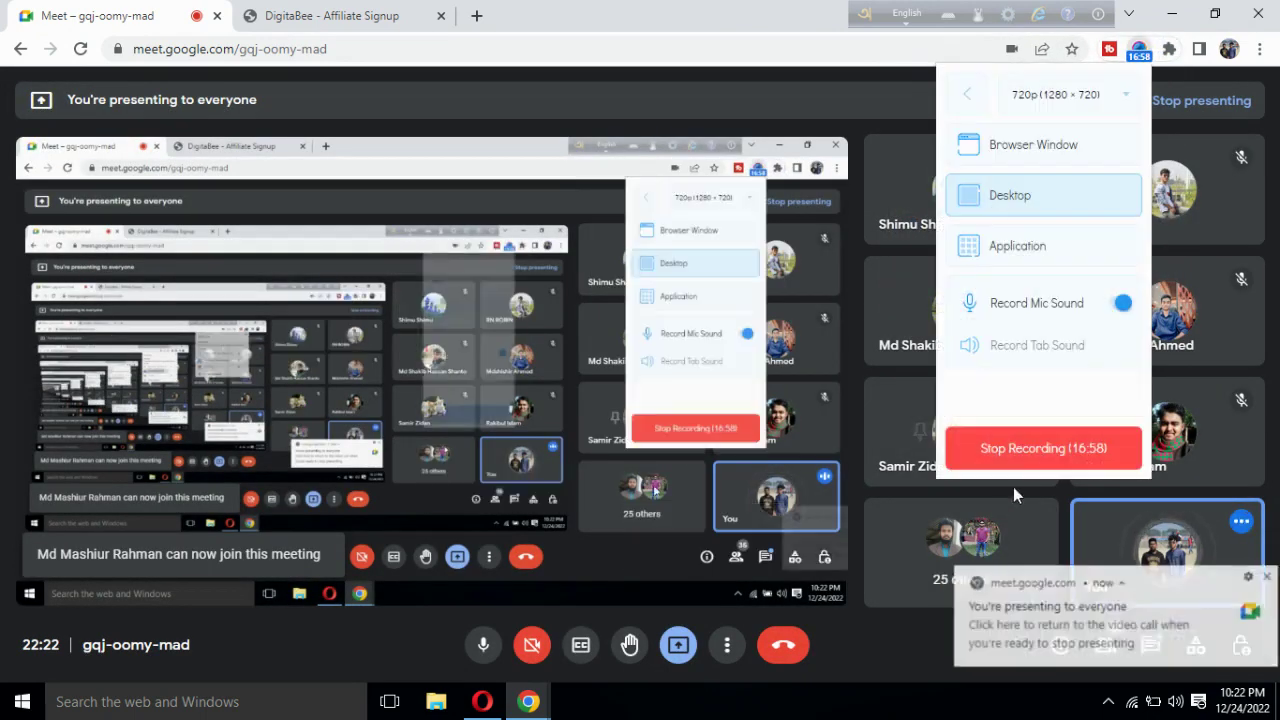